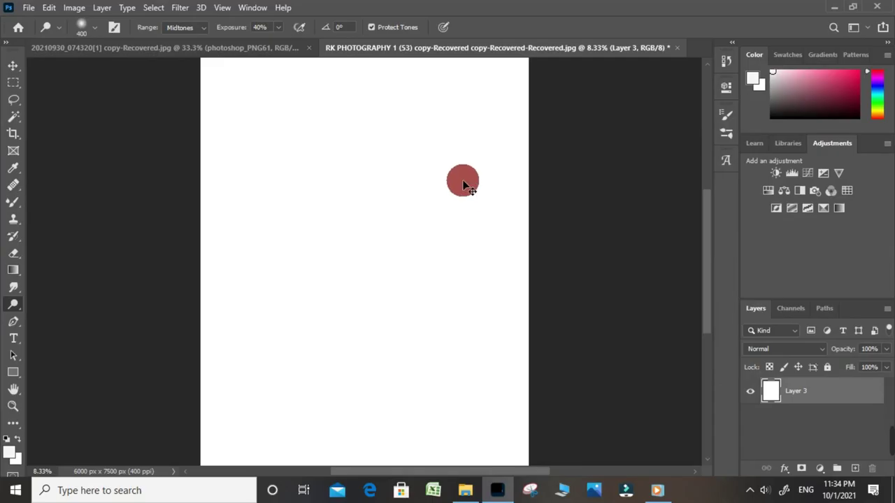
Step: Place the backgraun port photo on the canvas and rasterize it as the background
{"action": "left_click", "coordinate": [465, 490]}
{"action": "mouse_move", "coordinate": [156, 164]}
{"action": "left_mouse_down"}
{"action": "mouse_move", "coordinate": [487, 468]}
{"action": "mouse_move", "coordinate": [331, 225]}
{"action": "left_mouse_up"}
{"action": "left_click_drag", "start_coordinate": [342, 183], "coordinate": [343, 185]}
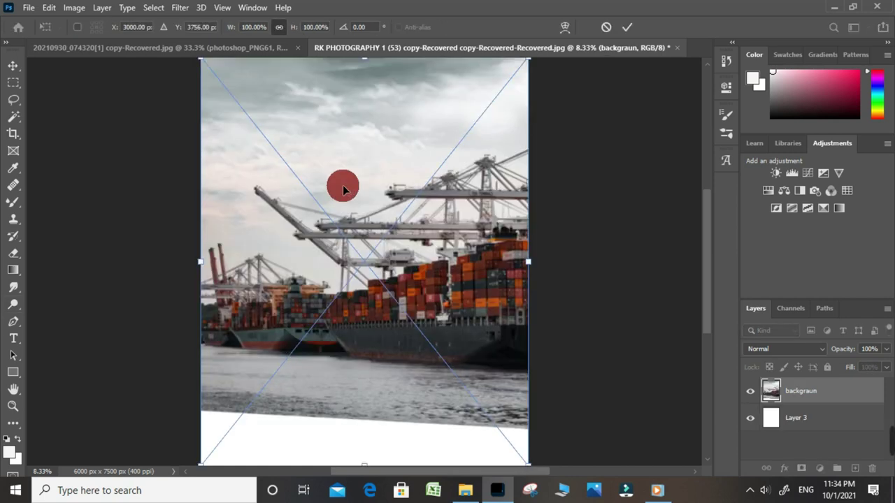
{"action": "key", "text": "Return"}
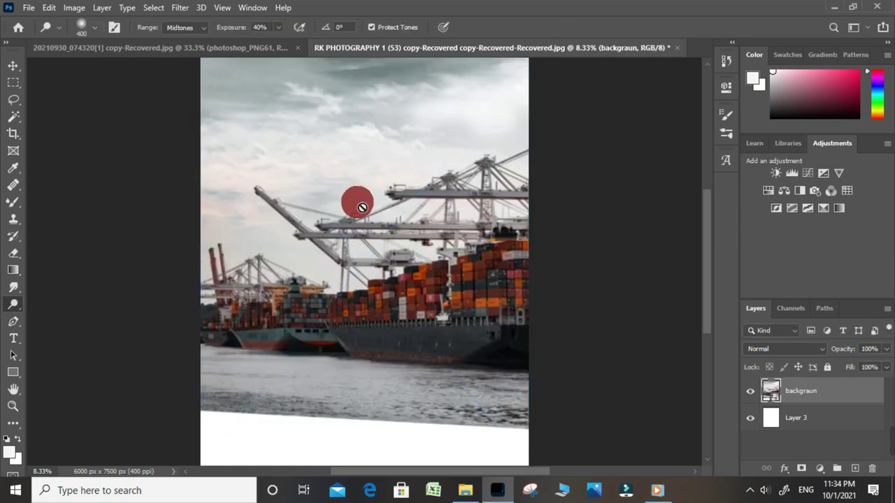
{"action": "left_click", "coordinate": [362, 207]}
{"action": "left_click", "coordinate": [430, 198]}
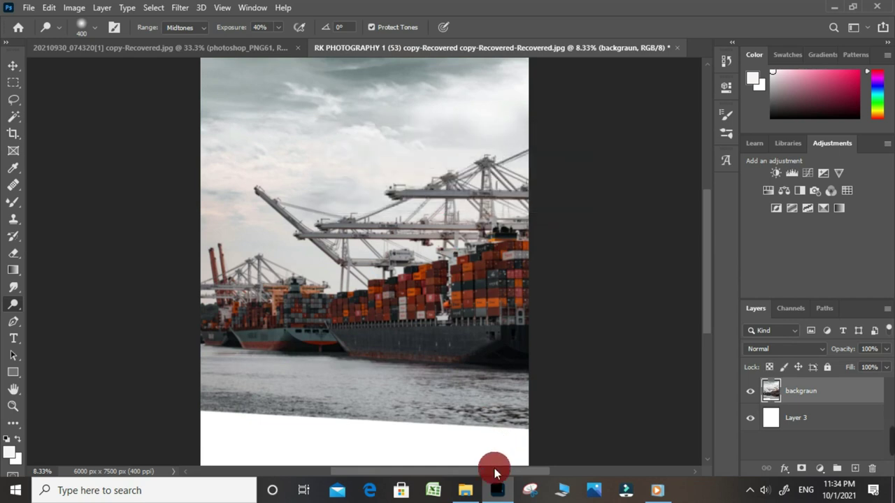
Step: Place the kgf art png motorbike as its own layer over the port scene
{"action": "left_click", "coordinate": [465, 492]}
{"action": "mouse_move", "coordinate": [227, 160]}
{"action": "left_mouse_down"}
{"action": "mouse_move", "coordinate": [498, 489]}
{"action": "mouse_move", "coordinate": [390, 347]}
{"action": "left_mouse_up"}
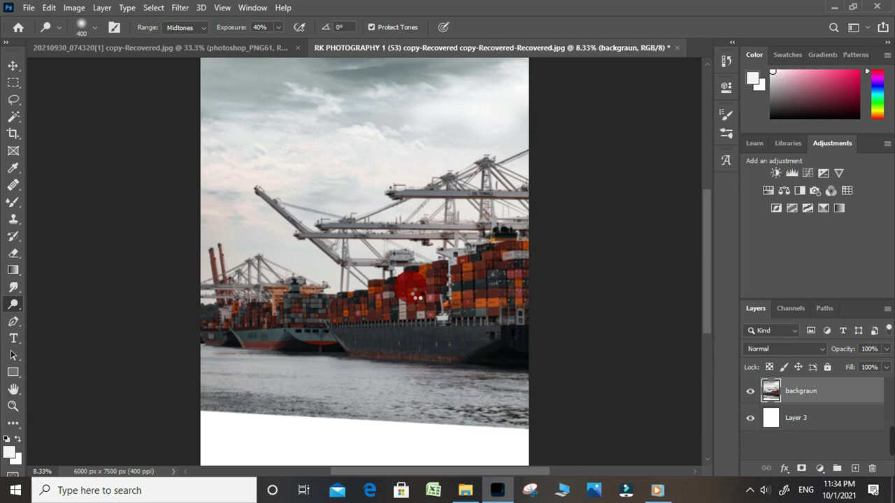
{"action": "left_click_drag", "start_coordinate": [418, 292], "coordinate": [403, 246]}
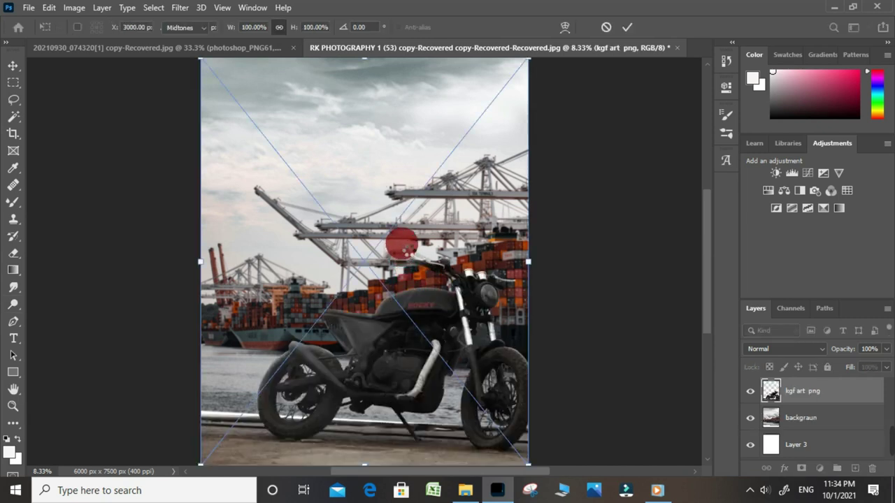
{"action": "key", "text": "Return"}
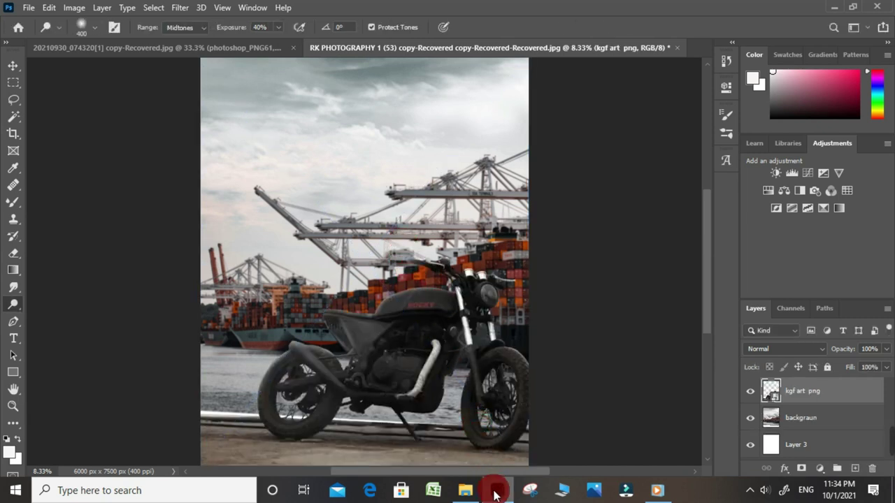
{"action": "left_click", "coordinate": [464, 493]}
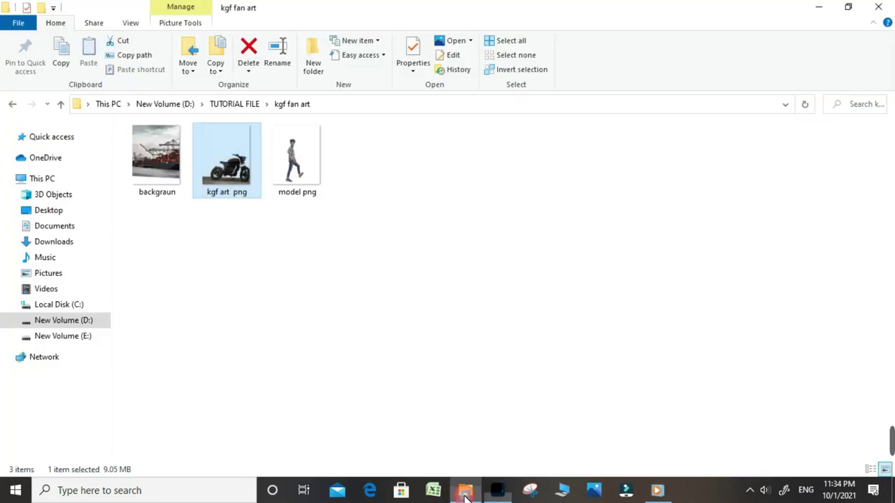
{"action": "left_click_drag", "start_coordinate": [302, 129], "coordinate": [402, 309]}
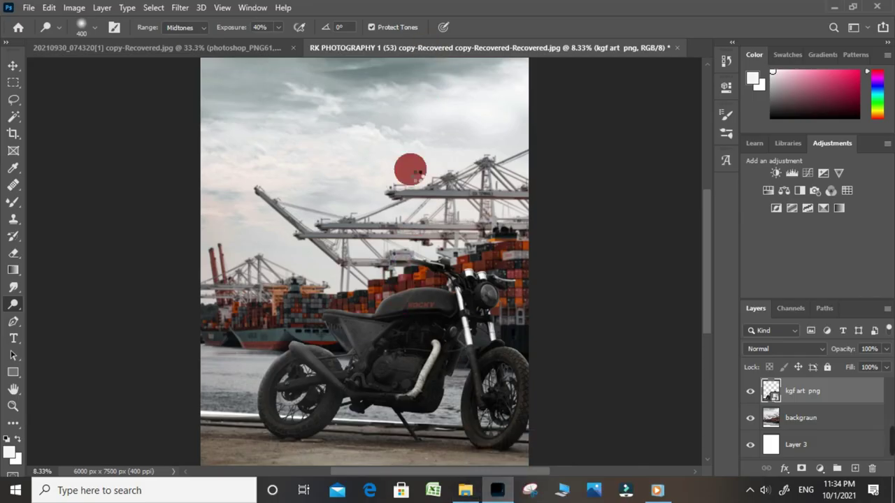
Step: Place the model png figure with one foot resting on the motorbike
{"action": "left_click_drag", "start_coordinate": [405, 307], "coordinate": [420, 149]}
{"action": "key", "text": "Return"}
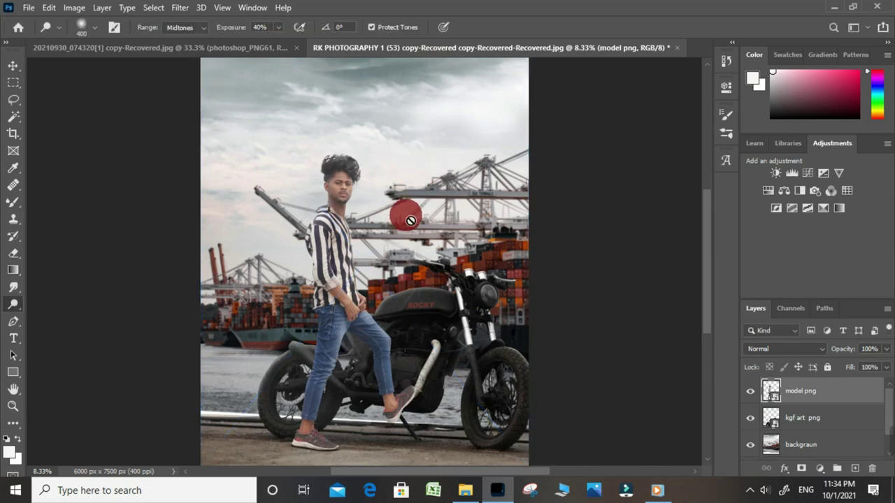
{"action": "key", "text": "ctrl+plus"}
{"action": "key", "text": "ctrl+plus"}
{"action": "mouse_move", "coordinate": [371, 377]}
{"action": "left_mouse_down"}
{"action": "mouse_move", "coordinate": [434, 202]}
{"action": "mouse_move", "coordinate": [492, 232]}
{"action": "mouse_move", "coordinate": [506, 302]}
{"action": "left_mouse_up"}
Step: Rasterize the model png and kgf art png layers, then reselect the model layer
{"action": "right_click", "coordinate": [805, 385]}
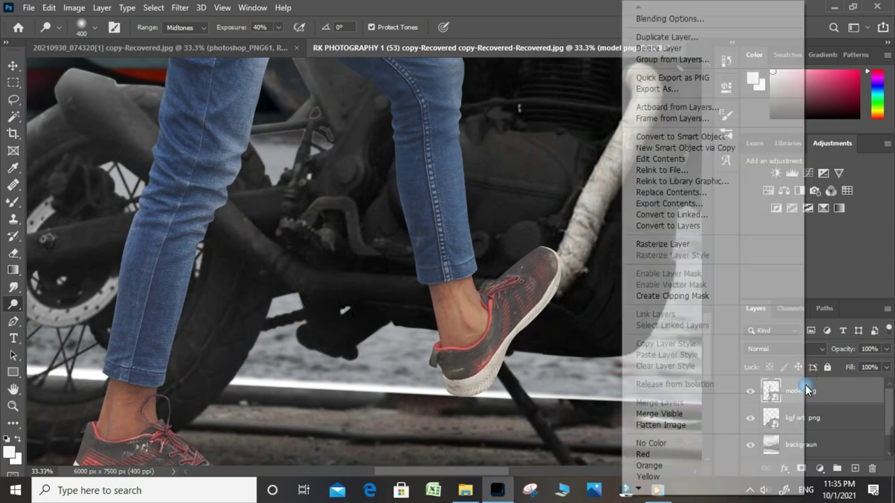
{"action": "left_click", "coordinate": [727, 243]}
{"action": "right_click", "coordinate": [797, 422]}
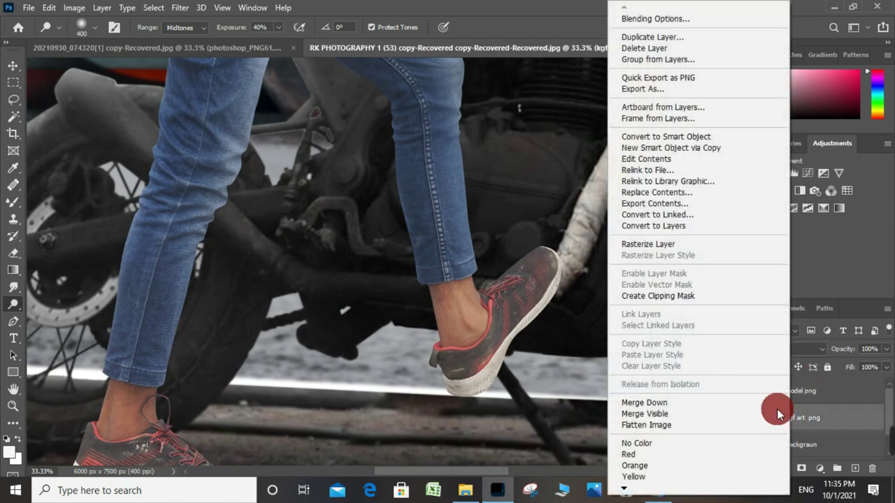
{"action": "left_click", "coordinate": [650, 244]}
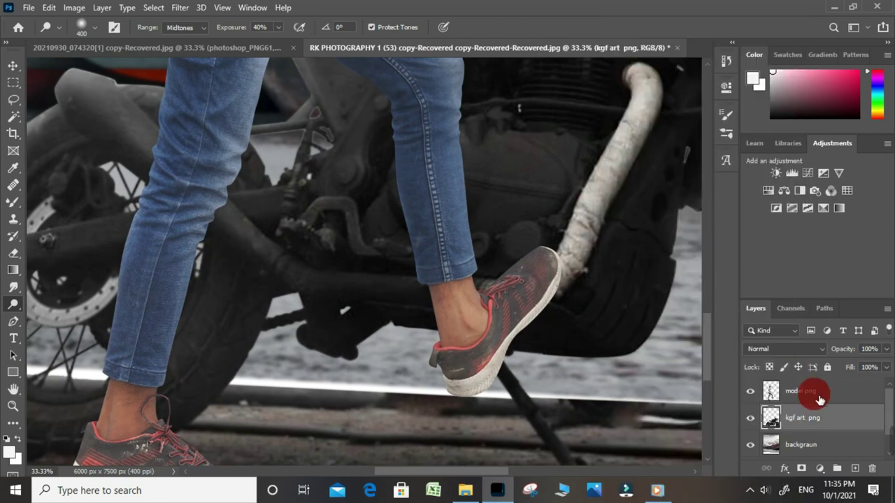
{"action": "scroll", "coordinate": [569, 303], "scroll_direction": "down", "scroll_amount": 1}
{"action": "scroll", "coordinate": [357, 231], "scroll_direction": "down", "scroll_amount": 2}
{"action": "scroll", "coordinate": [318, 212], "scroll_direction": "down", "scroll_amount": 2}
{"action": "scroll", "coordinate": [318, 212], "scroll_direction": "up", "scroll_amount": 1}
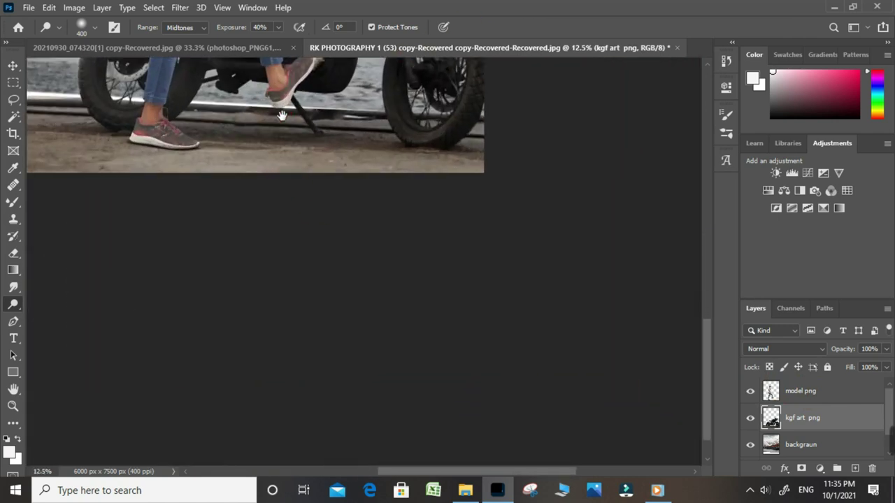
{"action": "left_click_drag", "start_coordinate": [281, 109], "coordinate": [403, 339]}
{"action": "key", "text": "ctrl+minus"}
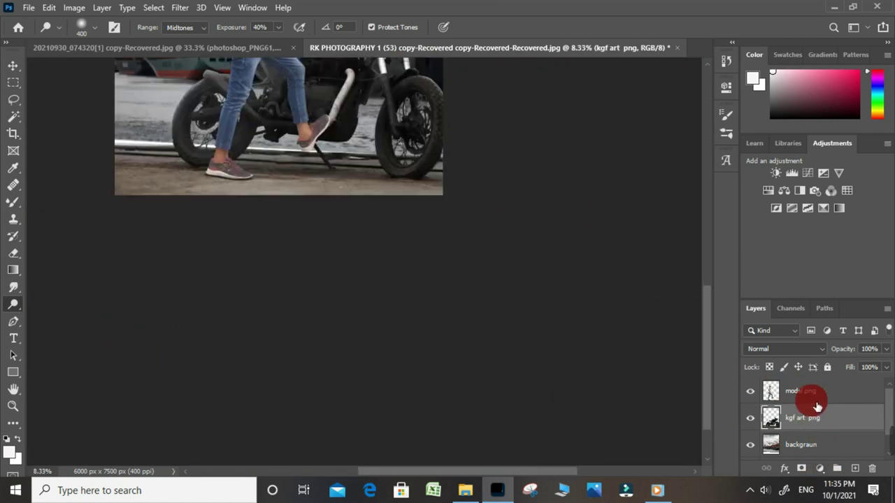
{"action": "left_click", "coordinate": [821, 396]}
{"action": "key", "text": "ctrl+minus"}
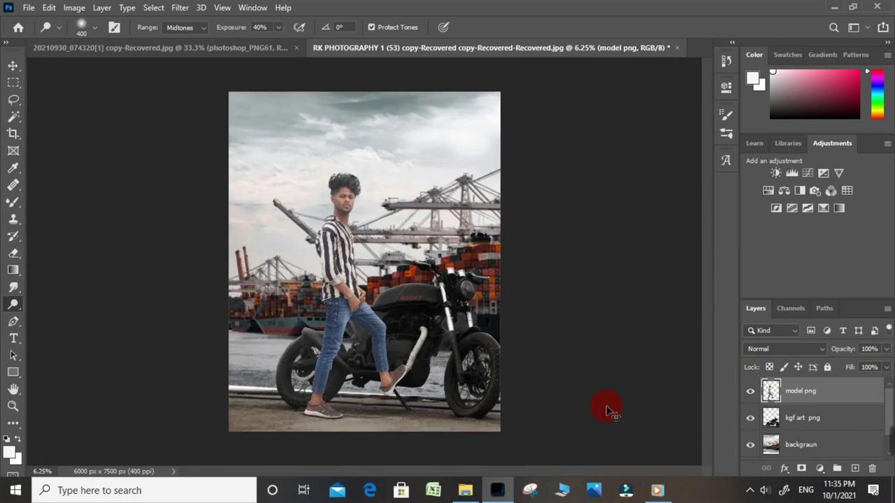
{"action": "key", "text": "ctrl+plus"}
Step: Add a Hue/Saturation adjustment with Blues saturation at -100 so the jeans turn grey
{"action": "left_click", "coordinate": [820, 468]}
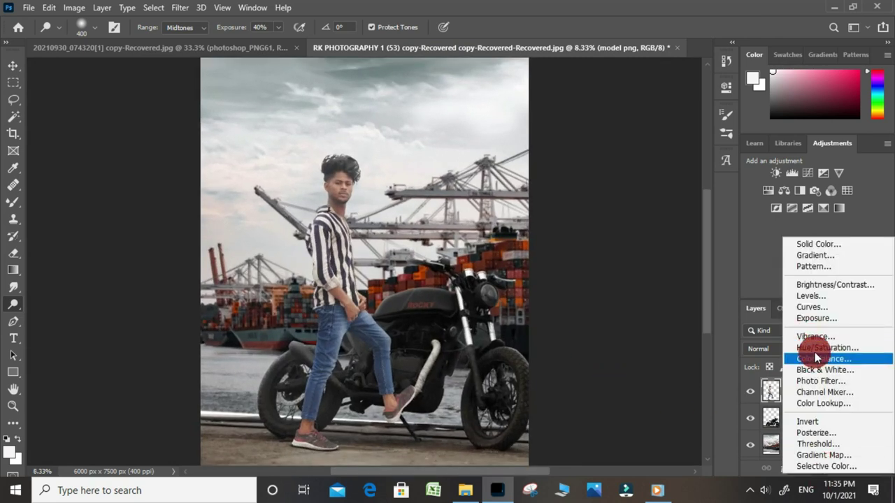
{"action": "left_click", "coordinate": [727, 87]}
{"action": "left_click", "coordinate": [573, 144]}
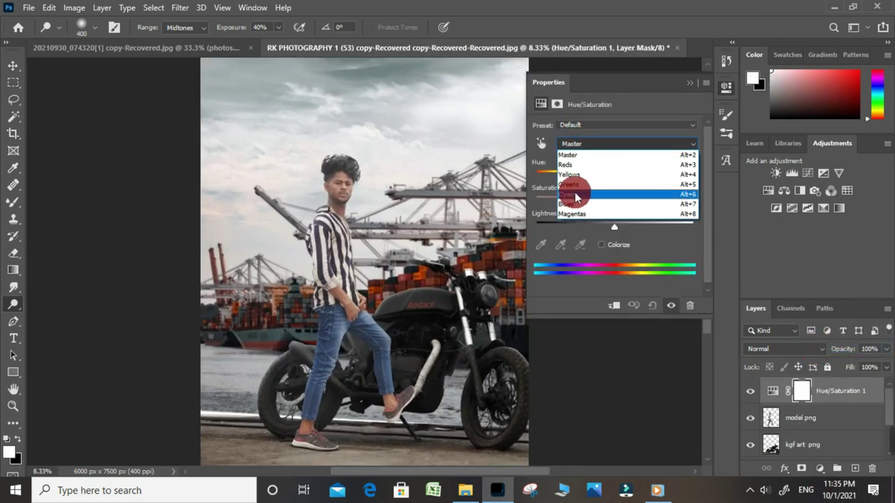
{"action": "left_click", "coordinate": [573, 210]}
{"action": "left_click", "coordinate": [582, 145]}
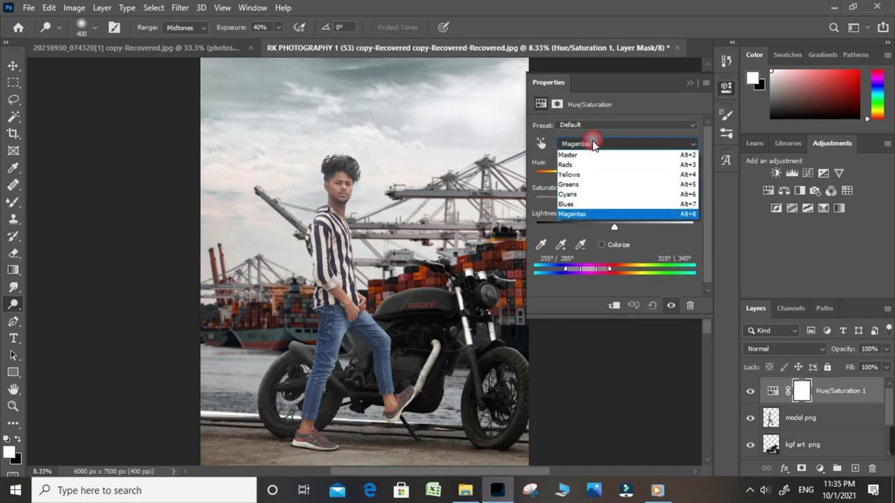
{"action": "left_click", "coordinate": [581, 202]}
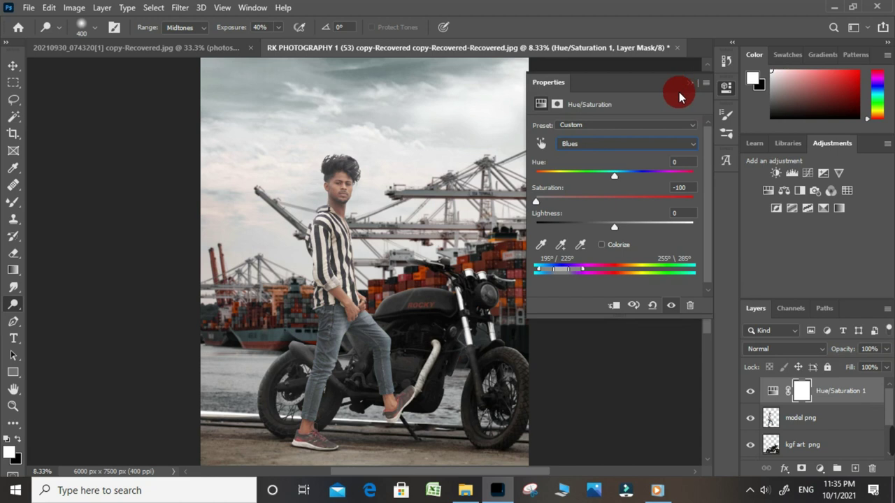
{"action": "left_click", "coordinate": [704, 121]}
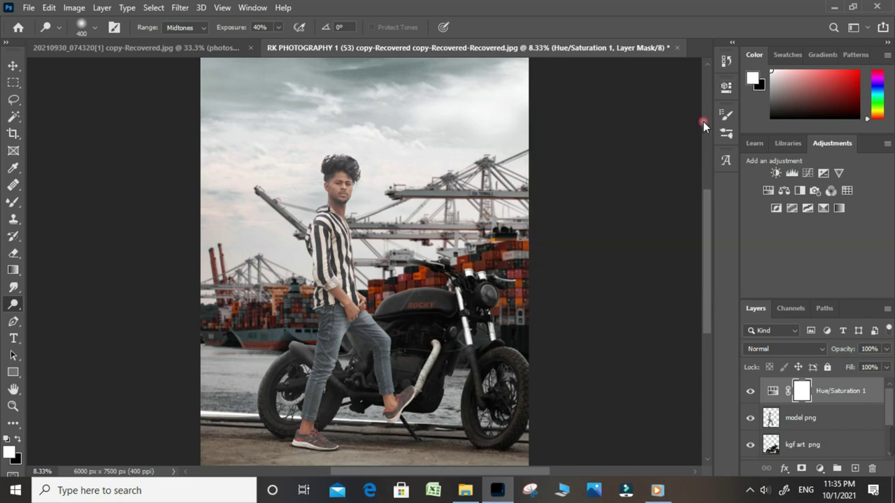
Step: Lock transparent pixels on the kgf art png motorbike and model png layers
{"action": "left_click", "coordinate": [834, 418]}
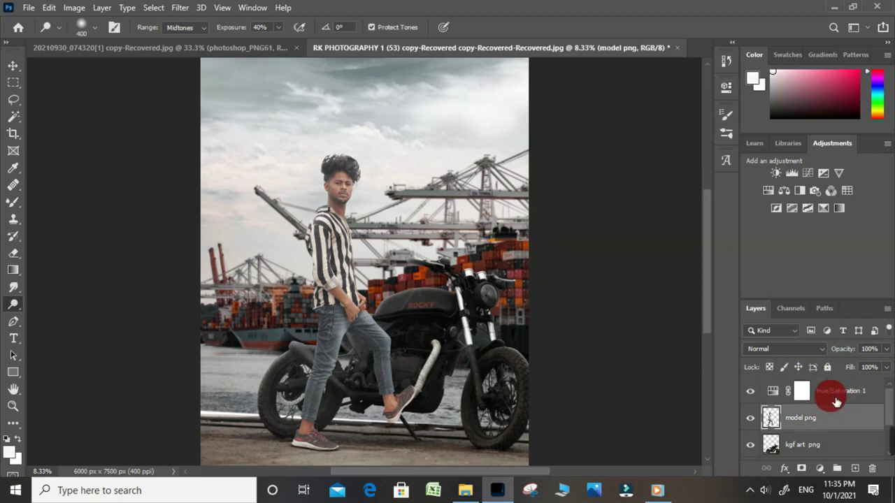
{"action": "left_click", "coordinate": [838, 395]}
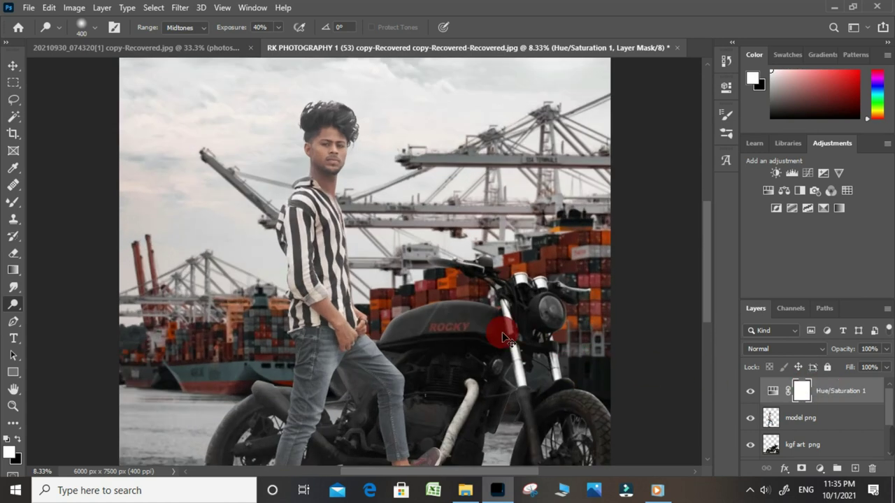
{"action": "scroll", "coordinate": [428, 310], "scroll_direction": "down", "scroll_amount": 1}
{"action": "scroll", "coordinate": [428, 310], "scroll_direction": "up", "scroll_amount": 1}
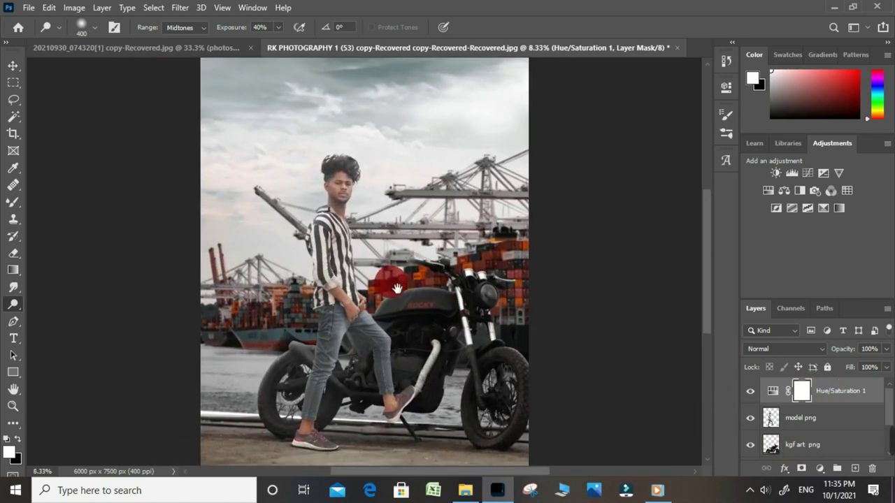
{"action": "scroll", "coordinate": [399, 349], "scroll_direction": "up", "scroll_amount": 1}
{"action": "left_click_drag", "start_coordinate": [399, 369], "coordinate": [383, 277]}
{"action": "left_click", "coordinate": [757, 438]}
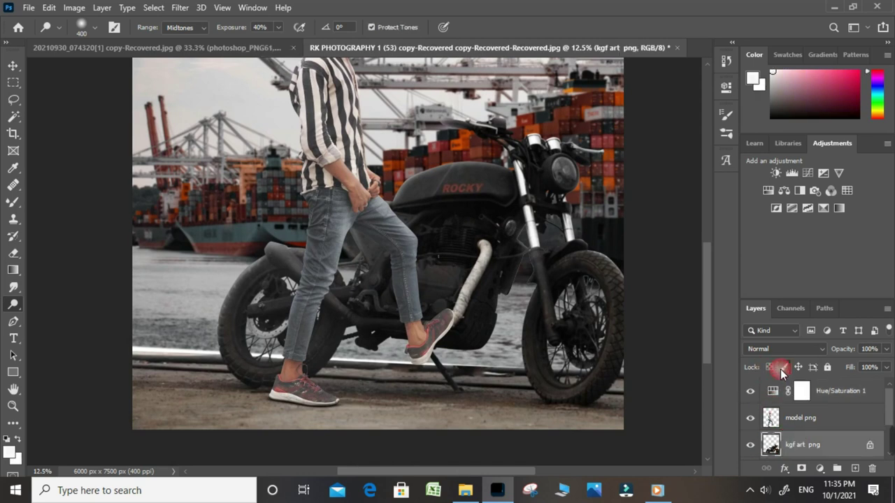
{"action": "scroll", "coordinate": [466, 368], "scroll_direction": "up", "scroll_amount": 1}
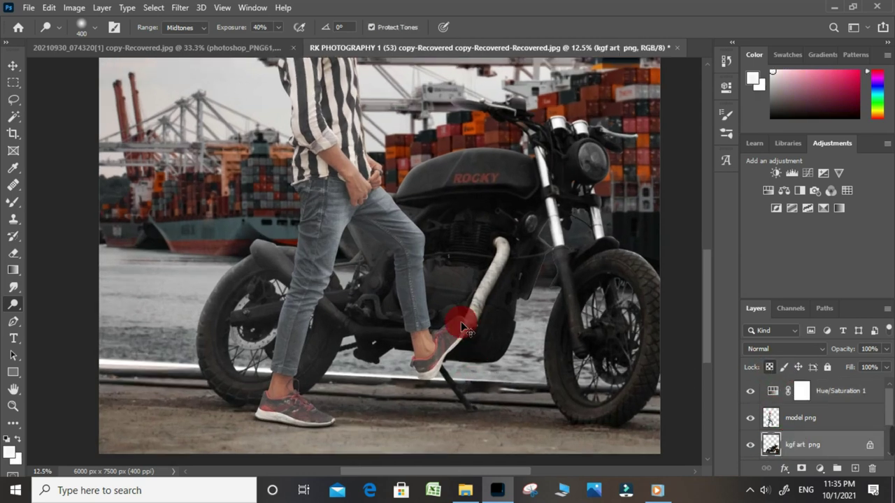
{"action": "scroll", "coordinate": [461, 321], "scroll_direction": "up", "scroll_amount": 2}
{"action": "left_click_drag", "start_coordinate": [461, 279], "coordinate": [434, 238]}
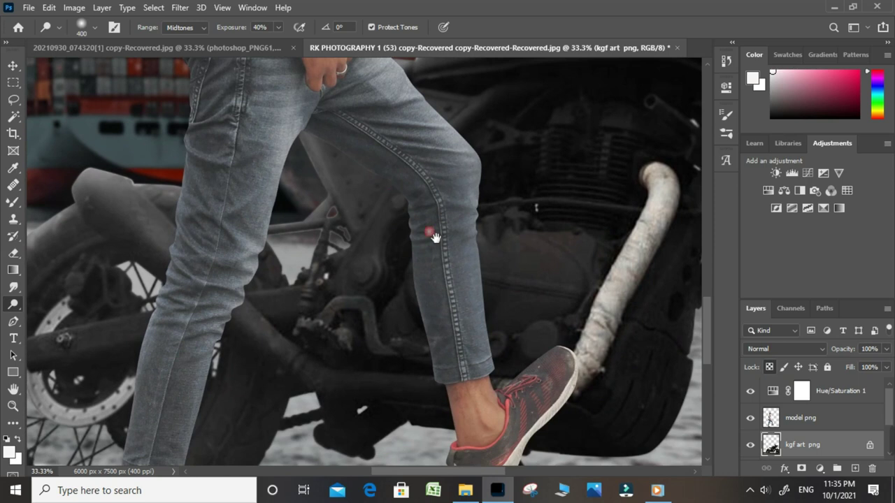
{"action": "left_click", "coordinate": [796, 419]}
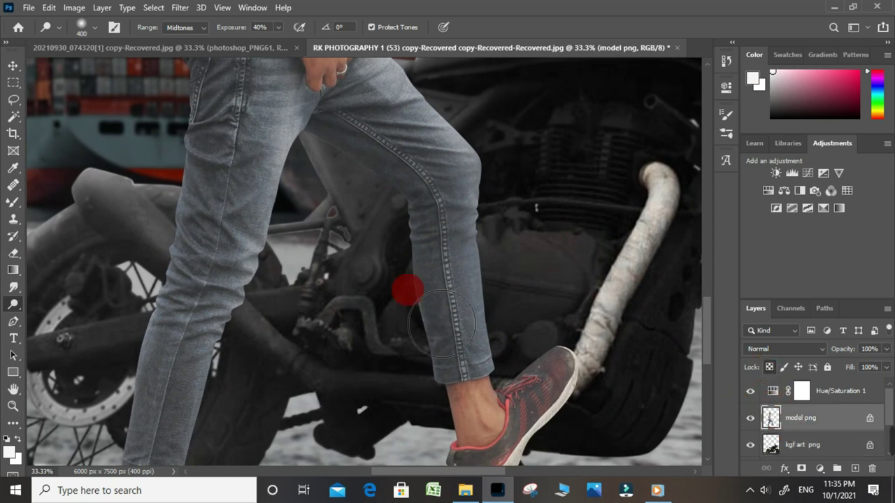
Step: Set up a black Brush in Soft Light mode at 61% opacity
{"action": "right_click", "coordinate": [12, 203]}
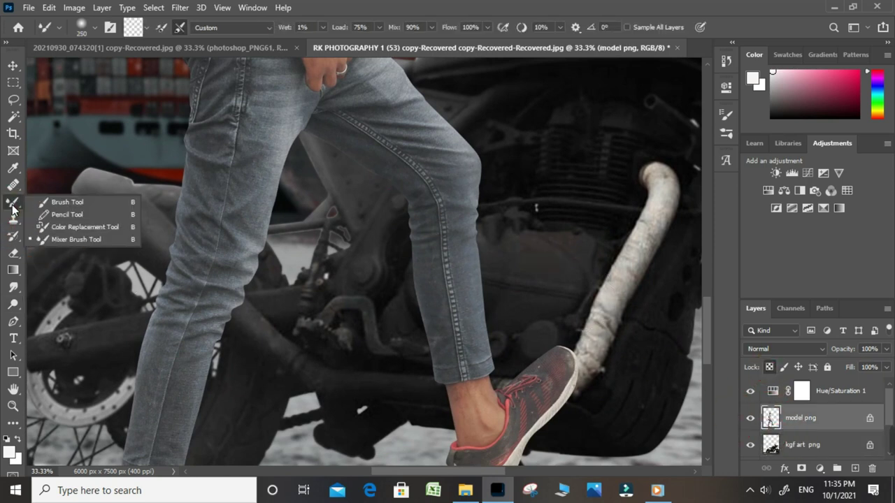
{"action": "left_click", "coordinate": [58, 203]}
{"action": "left_click", "coordinate": [296, 30]}
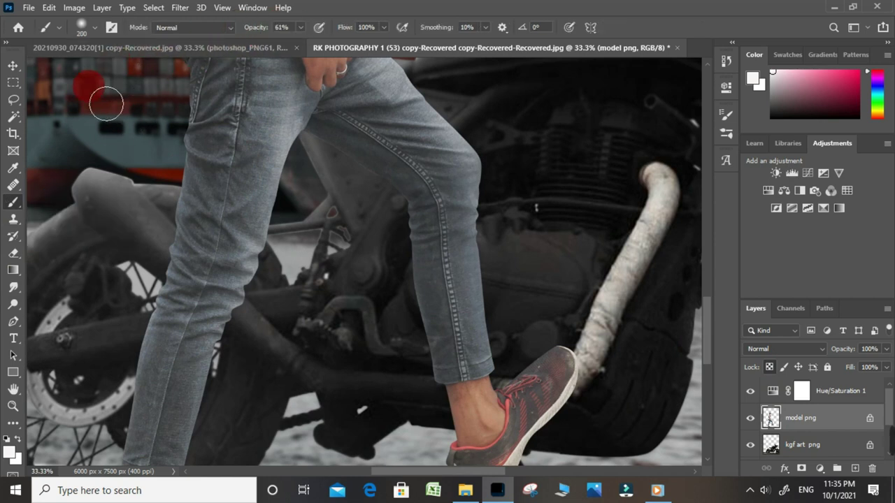
{"action": "left_click", "coordinate": [196, 27]}
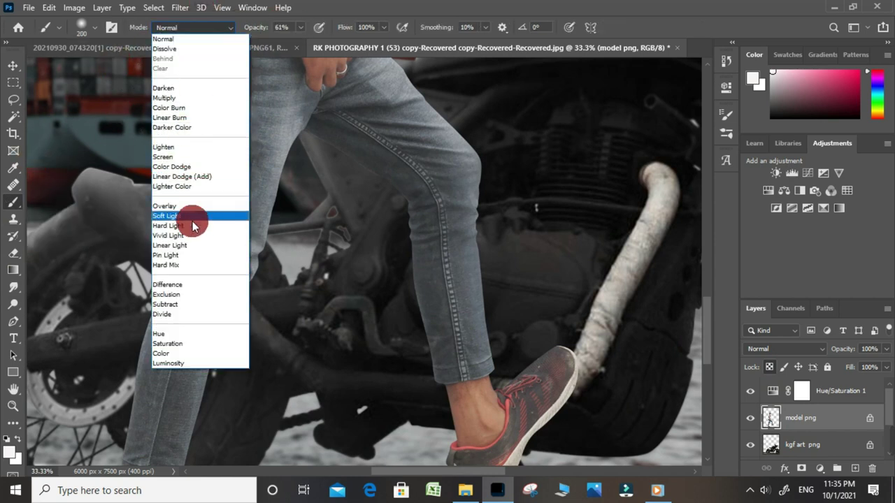
{"action": "left_click", "coordinate": [188, 218]}
{"action": "left_click", "coordinate": [777, 122]}
Step: Paint soft black over the bike behind the jeans and around the engine with a 500 px brush
{"action": "left_click_drag", "start_coordinate": [421, 177], "coordinate": [335, 169]}
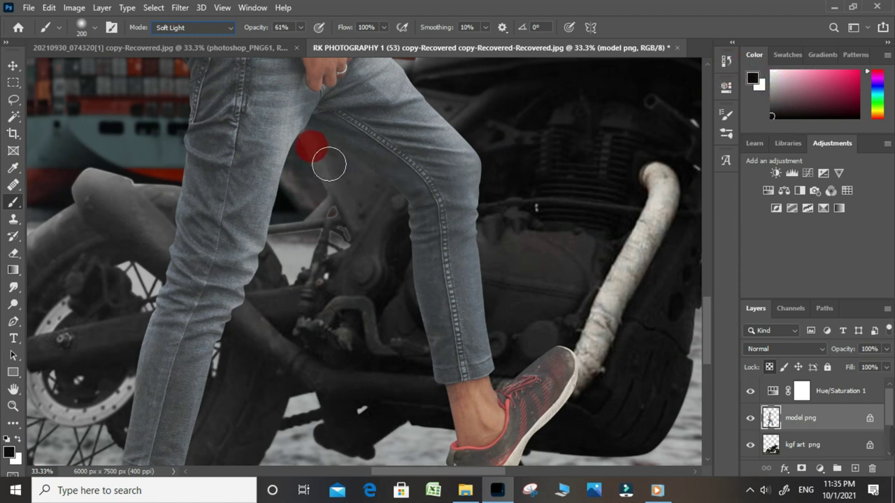
{"action": "key", "text": "bracketright"}
{"action": "key", "text": "bracketright"}
{"action": "key", "text": "bracketright"}
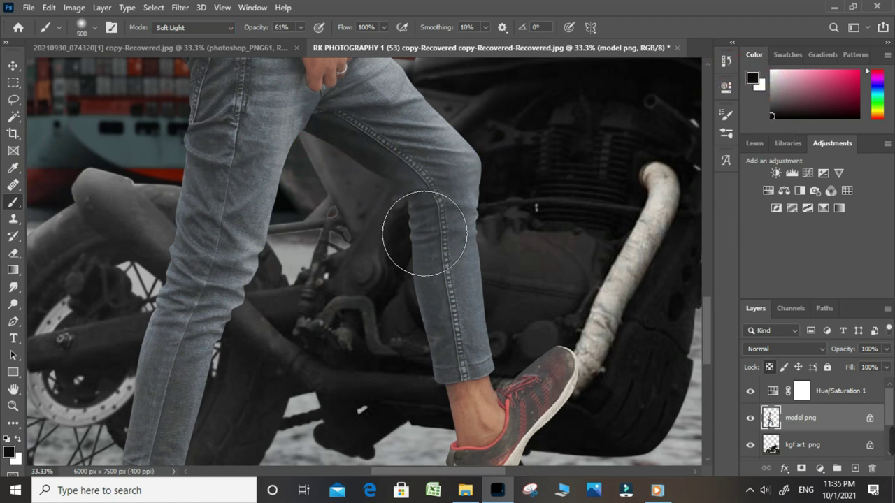
{"action": "left_click", "coordinate": [336, 216]}
{"action": "left_click_drag", "start_coordinate": [380, 258], "coordinate": [293, 318]}
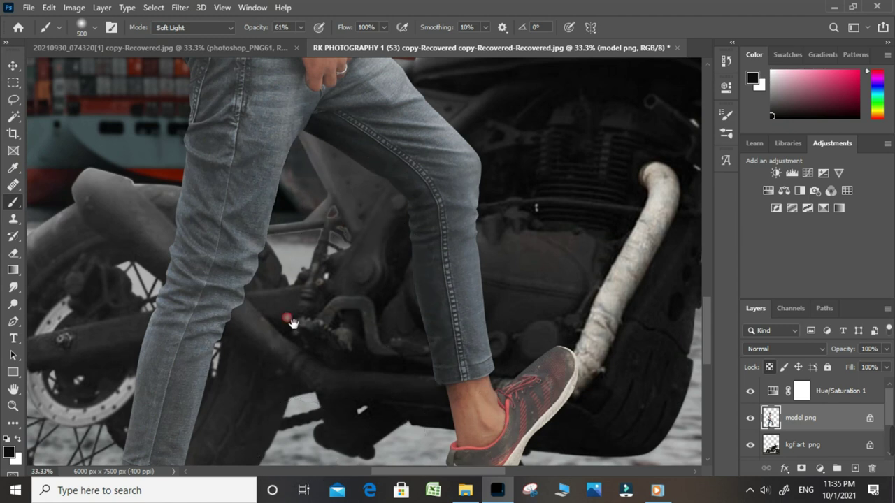
{"action": "left_click_drag", "start_coordinate": [310, 130], "coordinate": [290, 394]}
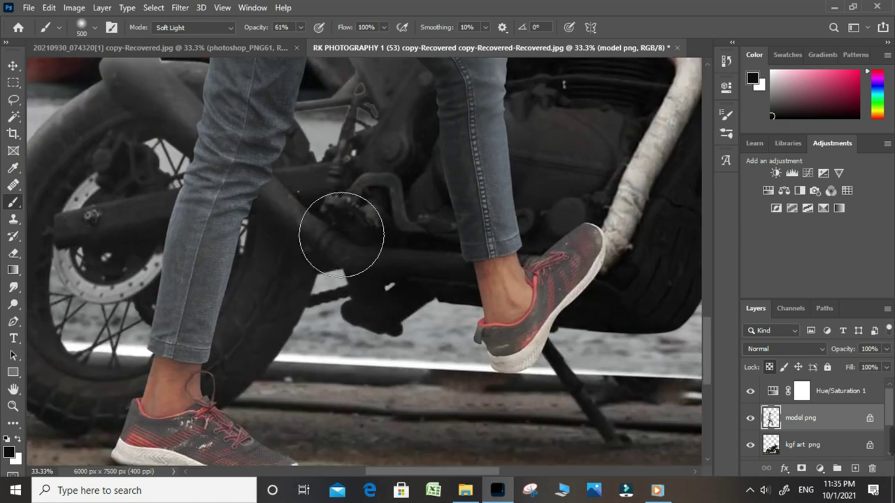
{"action": "left_click_drag", "start_coordinate": [340, 234], "coordinate": [280, 373]}
{"action": "left_click", "coordinate": [409, 200]}
{"action": "left_click_drag", "start_coordinate": [501, 161], "coordinate": [544, 205]}
{"action": "left_click_drag", "start_coordinate": [499, 186], "coordinate": [494, 381]}
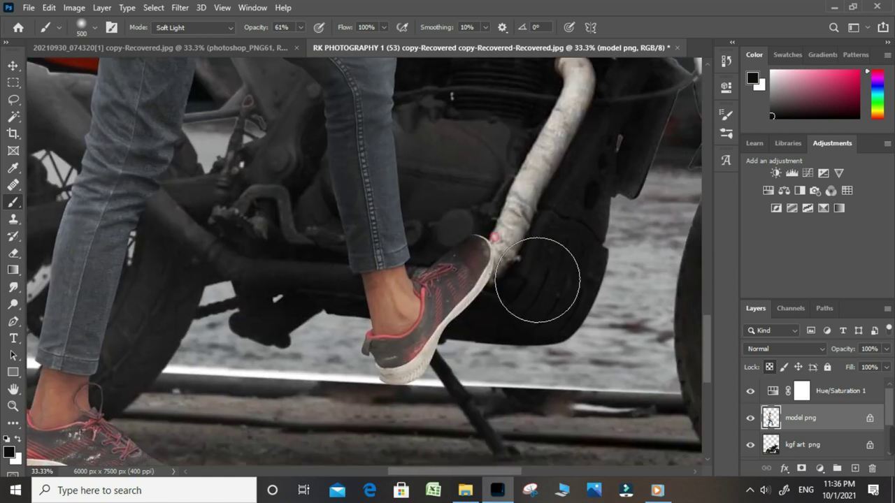
{"action": "mouse_move", "coordinate": [510, 205]}
{"action": "left_mouse_down"}
{"action": "mouse_move", "coordinate": [506, 238]}
{"action": "mouse_move", "coordinate": [425, 424]}
{"action": "left_mouse_up"}
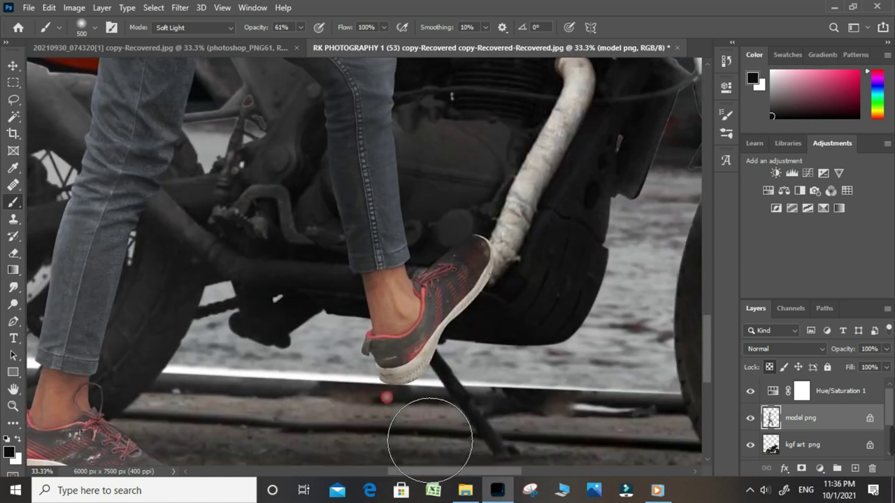
{"action": "left_click_drag", "start_coordinate": [425, 261], "coordinate": [489, 309]}
Step: Darken the ground and bike around the lower-left shoe
{"action": "left_click_drag", "start_coordinate": [320, 309], "coordinate": [536, 205]}
{"action": "mouse_move", "coordinate": [375, 268]}
{"action": "left_mouse_down"}
{"action": "mouse_move", "coordinate": [473, 370]}
{"action": "mouse_move", "coordinate": [455, 391]}
{"action": "left_mouse_up"}
{"action": "left_click_drag", "start_coordinate": [216, 352], "coordinate": [259, 394]}
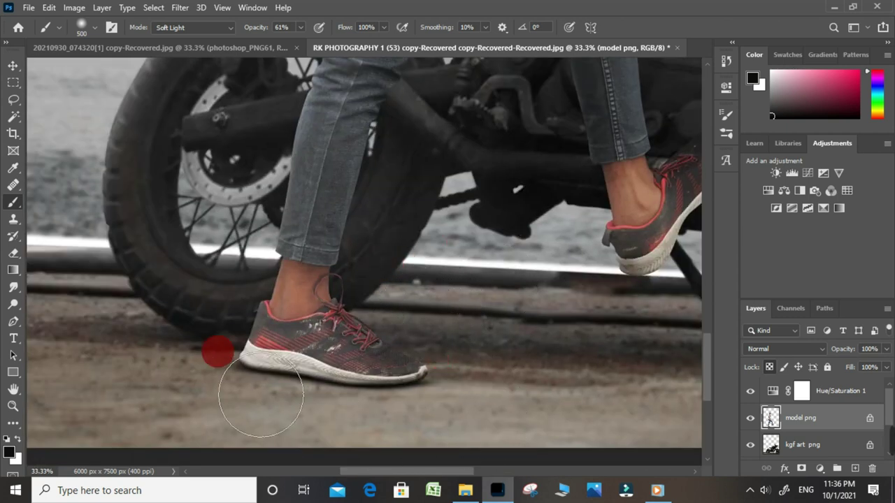
{"action": "scroll", "coordinate": [313, 246], "scroll_direction": "up", "scroll_amount": 5}
{"action": "left_click", "coordinate": [279, 209]}
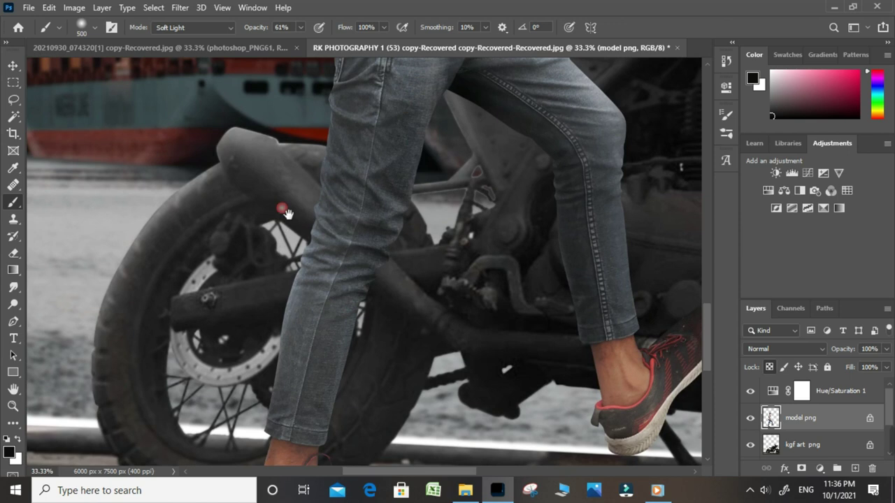
{"action": "left_click_drag", "start_coordinate": [302, 187], "coordinate": [270, 216]}
Step: Darken the kgf art png bike along the left leg and knee, then lock that layer
{"action": "left_click", "coordinate": [794, 434]}
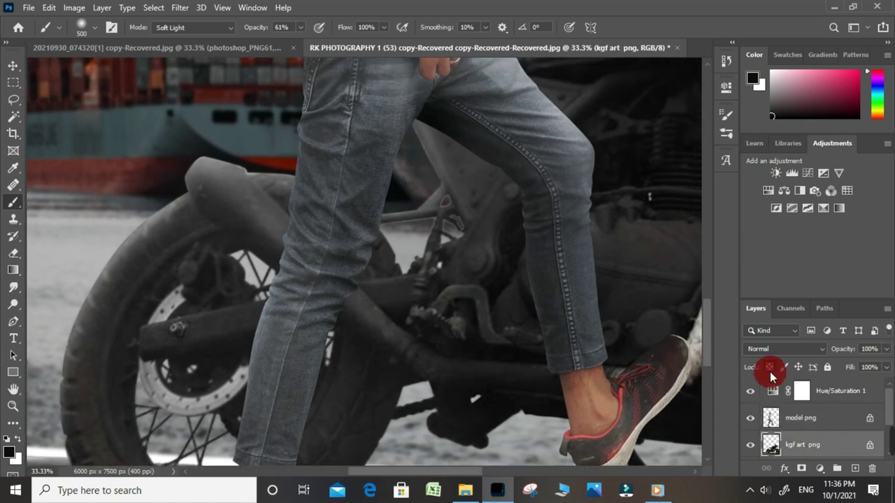
{"action": "left_click_drag", "start_coordinate": [280, 256], "coordinate": [347, 324]}
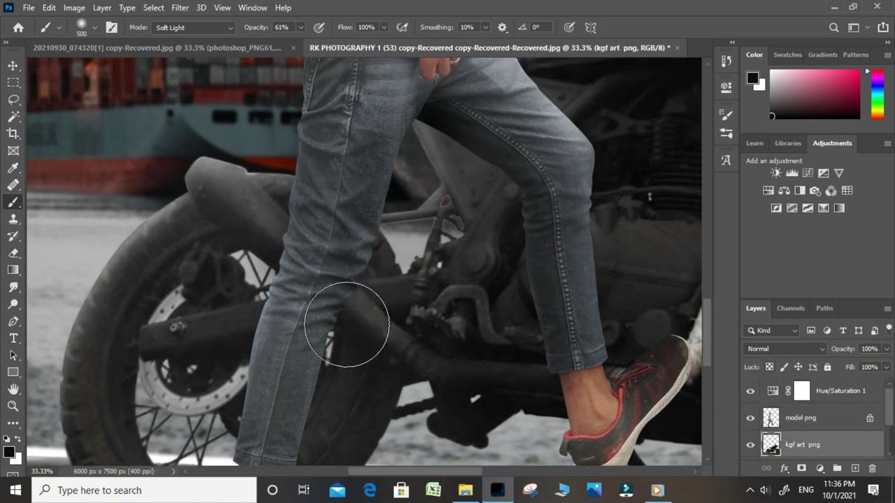
{"action": "mouse_move", "coordinate": [399, 349]}
{"action": "left_mouse_down"}
{"action": "mouse_move", "coordinate": [389, 285]}
{"action": "mouse_move", "coordinate": [344, 501]}
{"action": "left_mouse_up"}
{"action": "left_click_drag", "start_coordinate": [373, 218], "coordinate": [296, 259]}
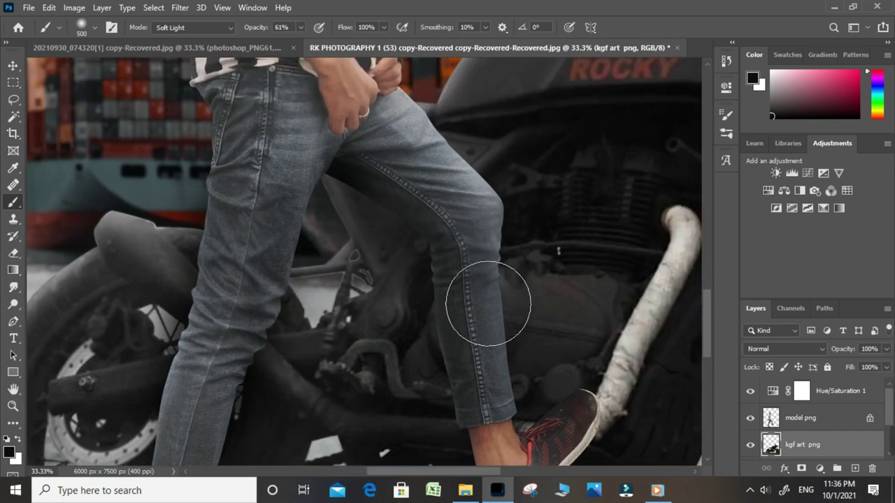
{"action": "left_click", "coordinate": [797, 367]}
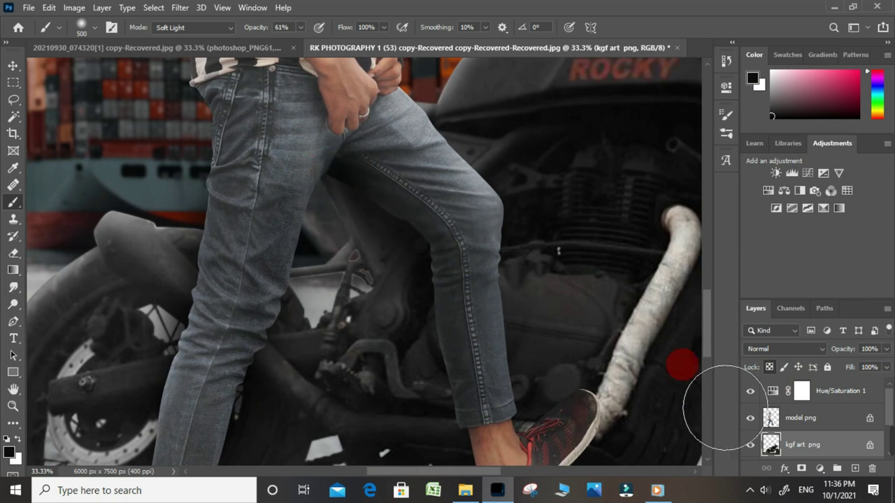
{"action": "left_click", "coordinate": [812, 418]}
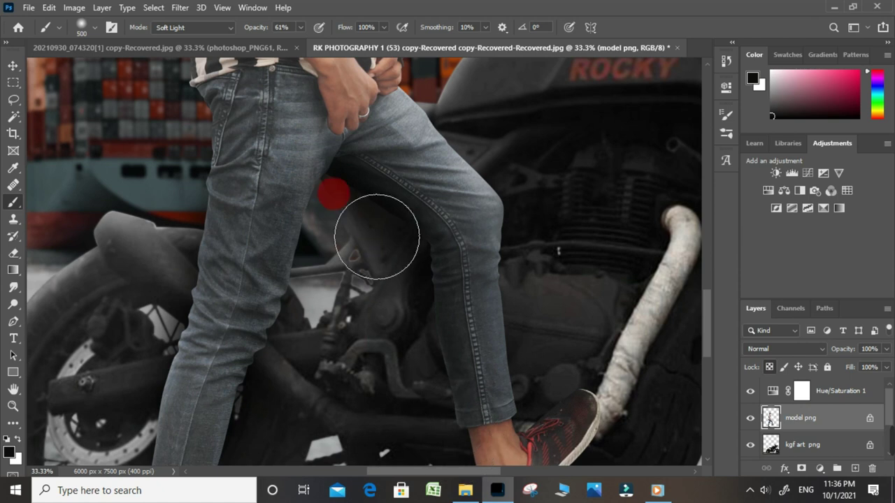
{"action": "scroll", "coordinate": [390, 196], "scroll_direction": "up", "scroll_amount": 1}
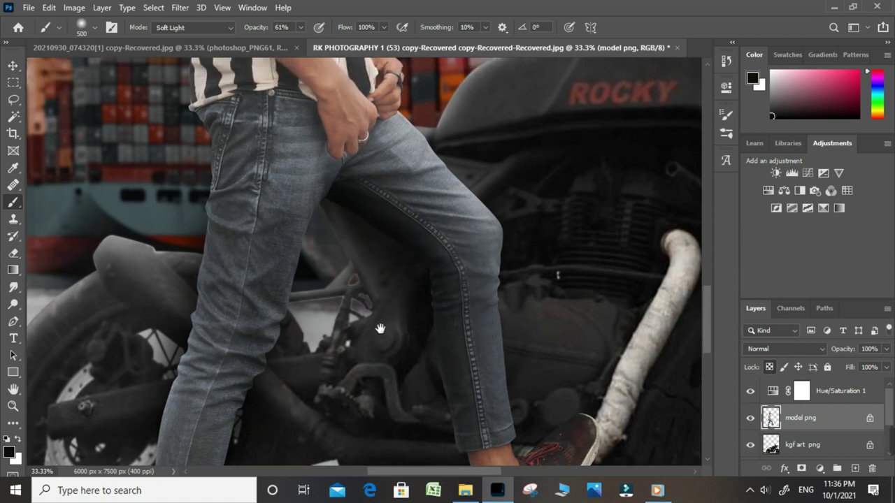
{"action": "scroll", "coordinate": [409, 273], "scroll_direction": "up", "scroll_amount": 6}
{"action": "scroll", "coordinate": [409, 269], "scroll_direction": "right", "scroll_amount": 2}
{"action": "scroll", "coordinate": [410, 265], "scroll_direction": "down", "scroll_amount": 2}
{"action": "scroll", "coordinate": [426, 286], "scroll_direction": "down", "scroll_amount": 1}
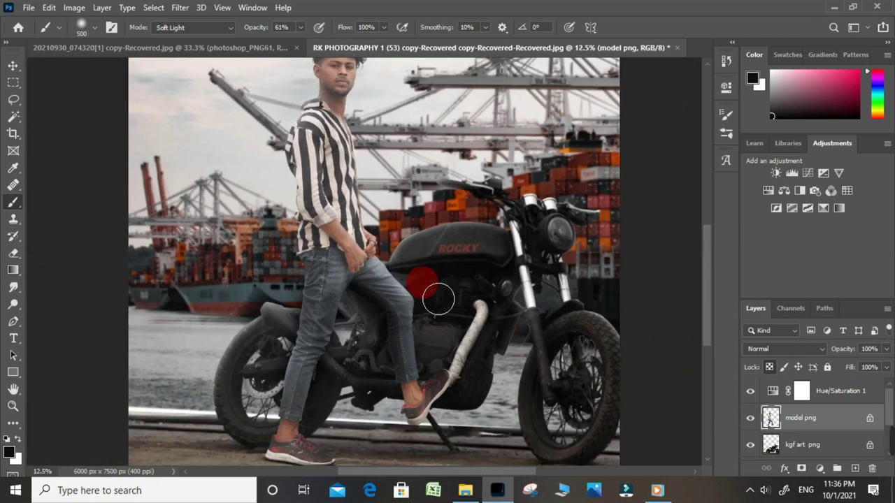
{"action": "scroll", "coordinate": [461, 339], "scroll_direction": "down", "scroll_amount": 1}
{"action": "scroll", "coordinate": [420, 266], "scroll_direction": "down", "scroll_amount": 1}
{"action": "scroll", "coordinate": [377, 203], "scroll_direction": "up", "scroll_amount": 1}
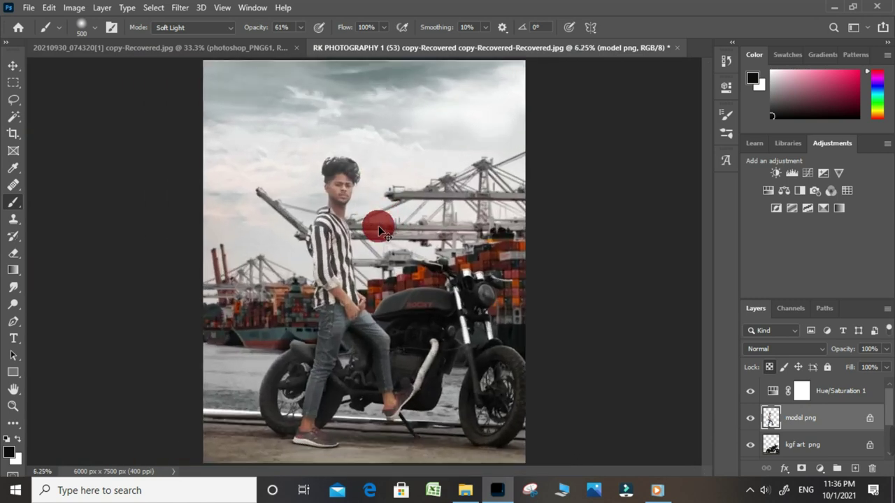
{"action": "scroll", "coordinate": [364, 191], "scroll_direction": "up", "scroll_amount": 1}
{"action": "scroll", "coordinate": [355, 152], "scroll_direction": "up", "scroll_amount": 1}
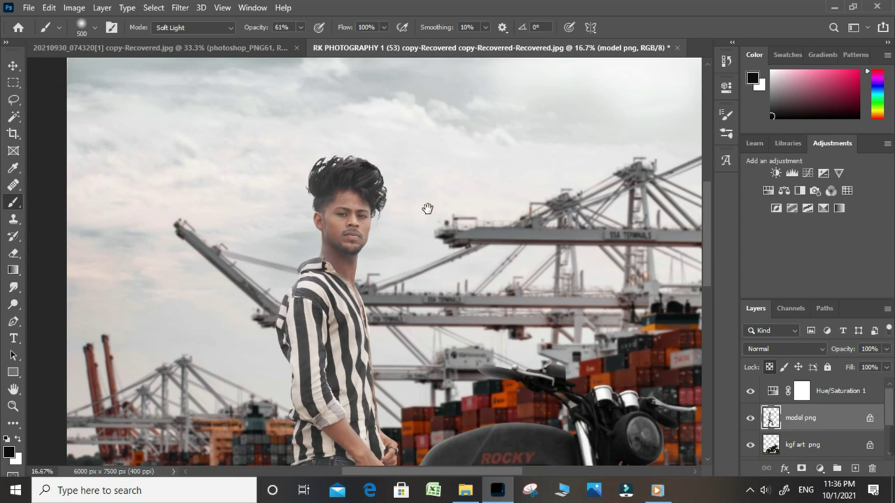
{"action": "scroll", "coordinate": [404, 207], "scroll_direction": "up", "scroll_amount": 1}
{"action": "scroll", "coordinate": [367, 265], "scroll_direction": "down", "scroll_amount": 2}
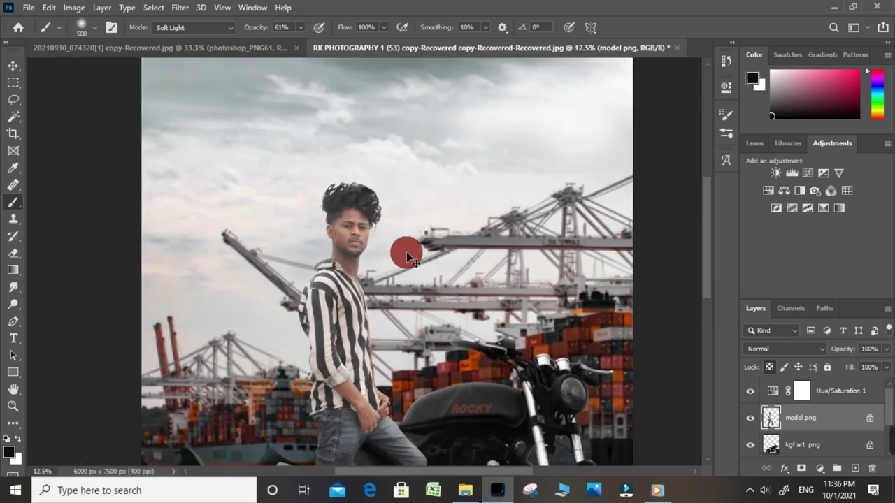
{"action": "scroll", "coordinate": [406, 253], "scroll_direction": "down", "scroll_amount": 1}
{"action": "scroll", "coordinate": [394, 241], "scroll_direction": "down", "scroll_amount": 1}
{"action": "scroll", "coordinate": [403, 247], "scroll_direction": "up", "scroll_amount": 1}
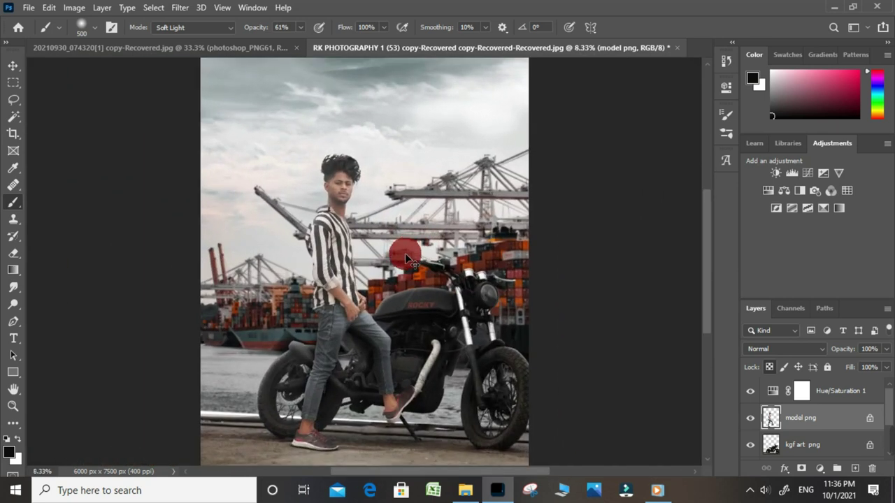
{"action": "scroll", "coordinate": [349, 353], "scroll_direction": "up", "scroll_amount": 1}
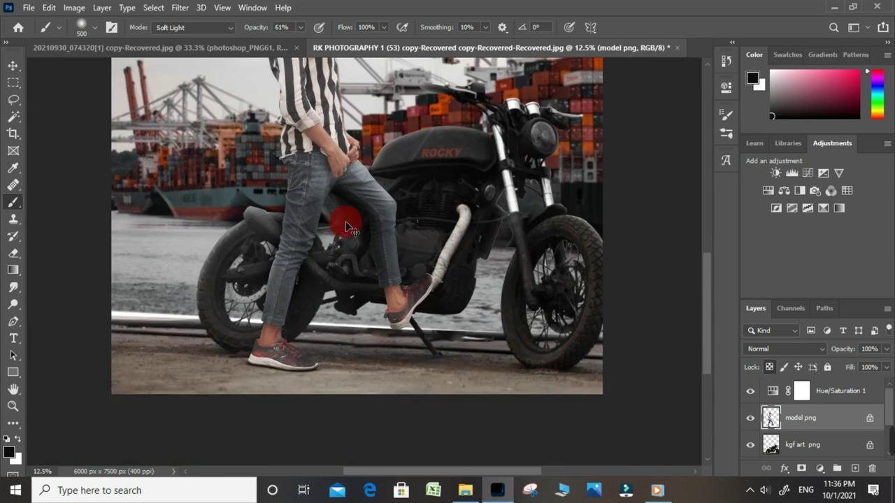
{"action": "scroll", "coordinate": [347, 198], "scroll_direction": "up", "scroll_amount": 1}
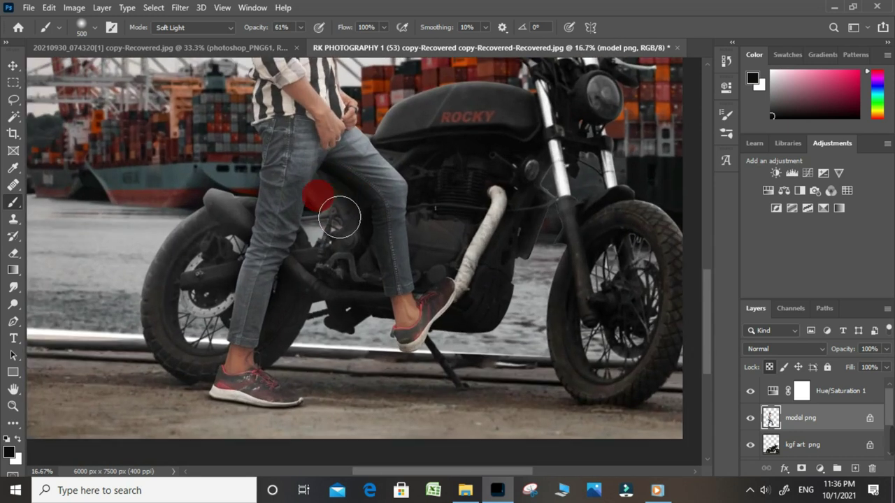
{"action": "scroll", "coordinate": [378, 204], "scroll_direction": "down", "scroll_amount": 1}
{"action": "scroll", "coordinate": [409, 369], "scroll_direction": "up", "scroll_amount": 5}
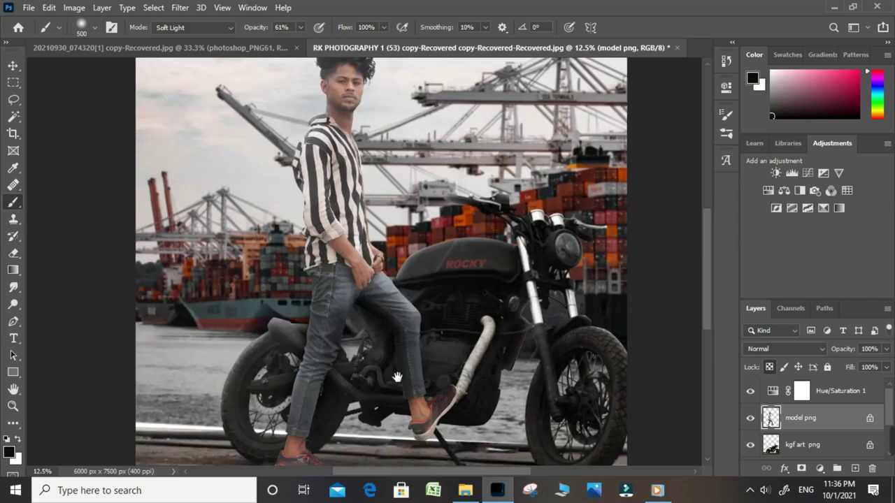
{"action": "scroll", "coordinate": [550, 362], "scroll_direction": "up", "scroll_amount": 1}
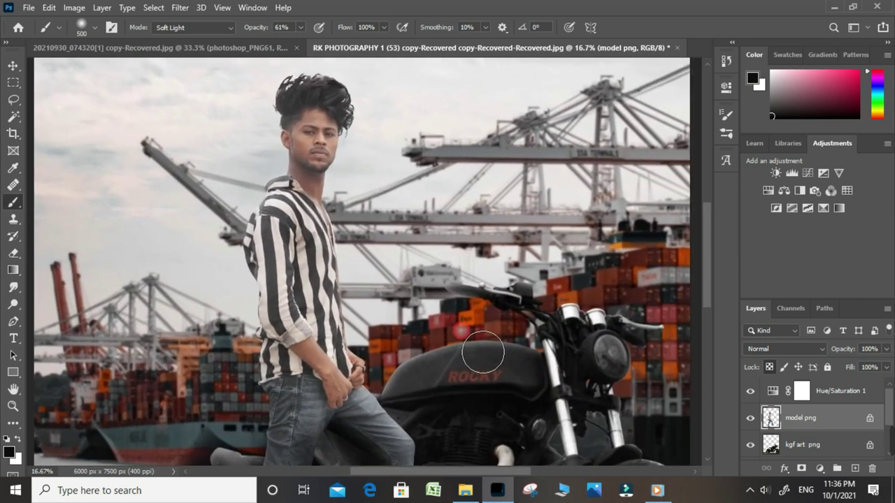
{"action": "scroll", "coordinate": [419, 294], "scroll_direction": "up", "scroll_amount": 1}
{"action": "left_click_drag", "start_coordinate": [442, 372], "coordinate": [376, 261]}
{"action": "scroll", "coordinate": [417, 294], "scroll_direction": "up", "scroll_amount": 2}
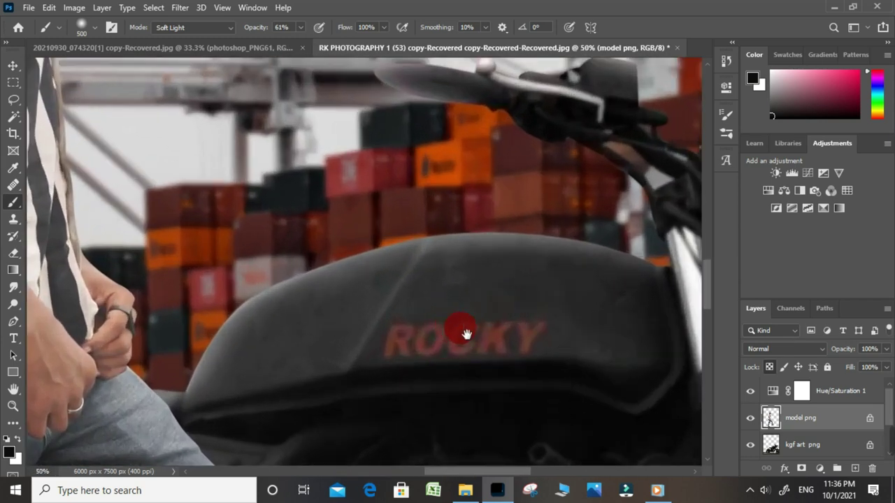
{"action": "left_click_drag", "start_coordinate": [459, 326], "coordinate": [349, 251]}
Step: Lasso the ROCKY lettering on the tank and feather the selection by 10 px
{"action": "left_click", "coordinate": [815, 446]}
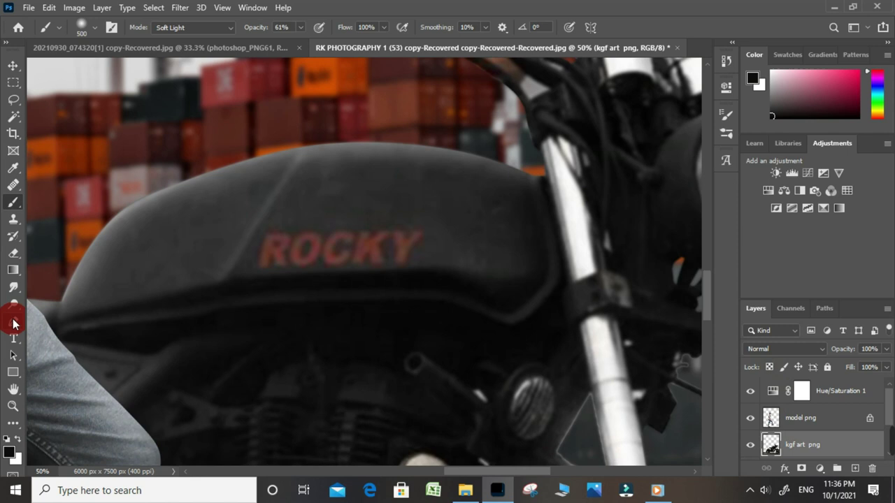
{"action": "left_click", "coordinate": [14, 100]}
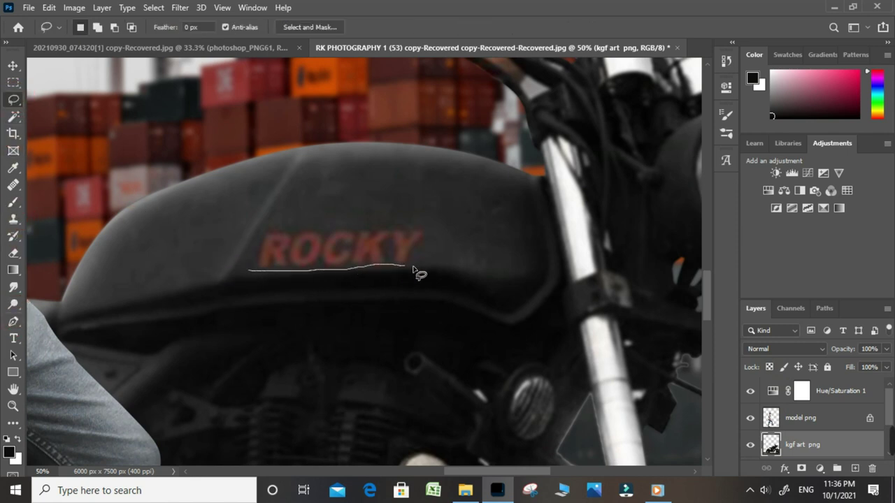
{"action": "left_click_drag", "start_coordinate": [257, 273], "coordinate": [256, 271]}
{"action": "right_click", "coordinate": [351, 250]}
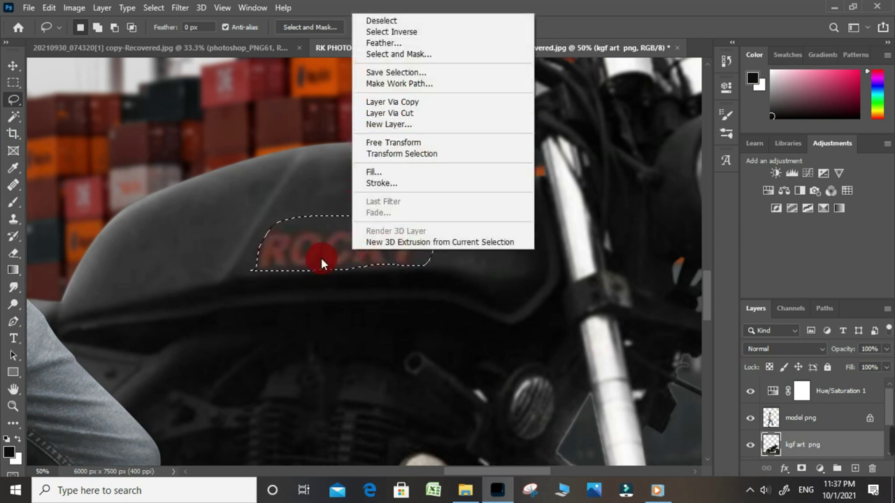
{"action": "key", "text": "Escape"}
{"action": "key", "text": "shift+F6"}
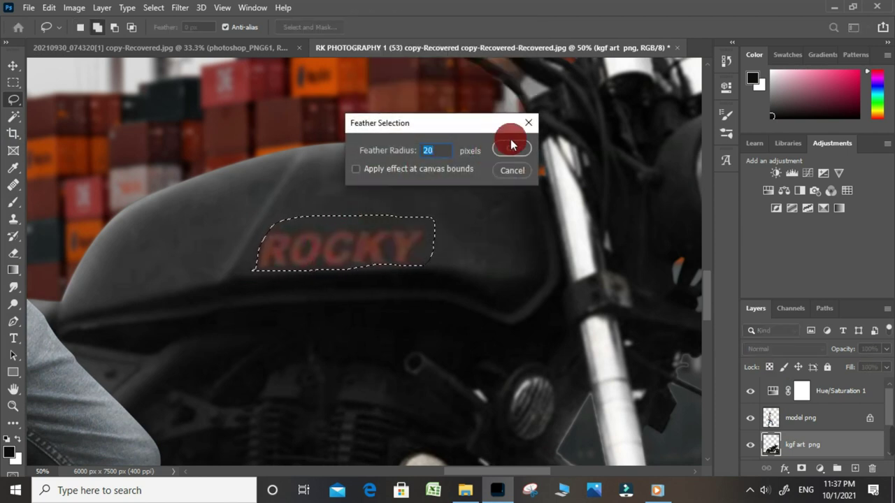
{"action": "left_click", "coordinate": [511, 145]}
Step: Content-Aware Fill the feathered selection to erase the ROCKY lettering
{"action": "right_click", "coordinate": [343, 245]}
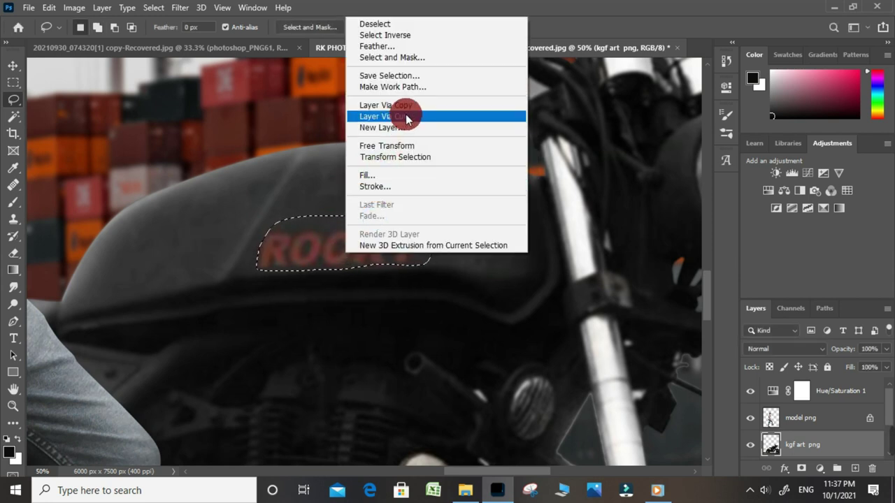
{"action": "left_click", "coordinate": [385, 176]}
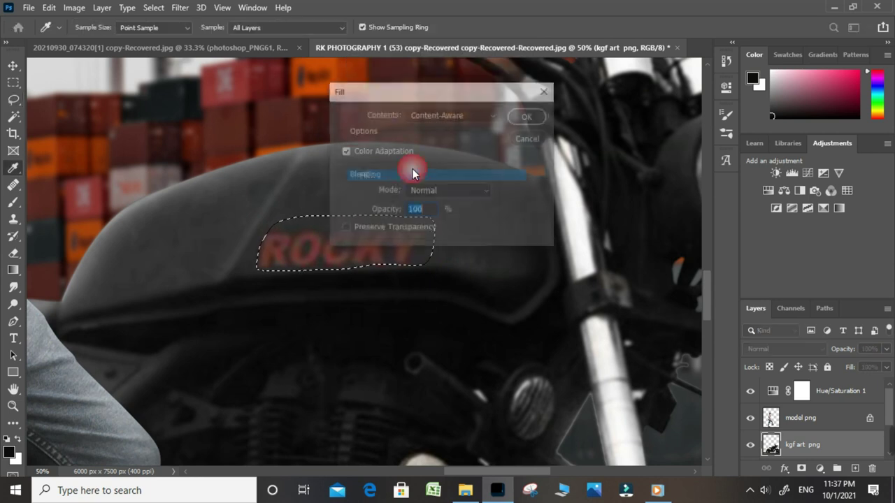
{"action": "left_click", "coordinate": [516, 119]}
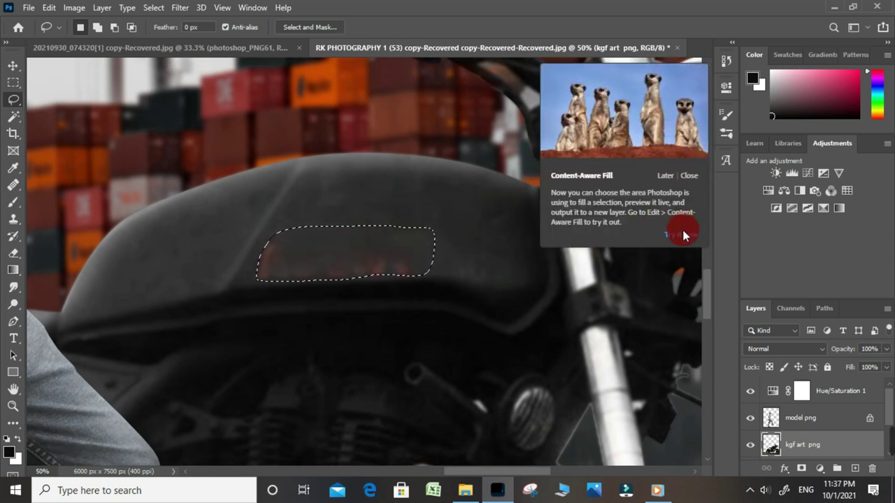
{"action": "left_click", "coordinate": [426, 178]}
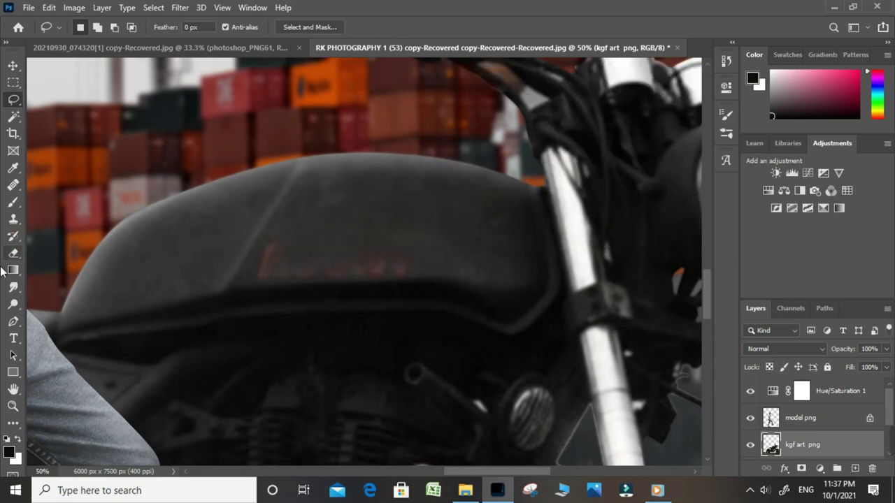
Step: Spot-heal the leftover red lettering traces across the tank with a 90 px brush
{"action": "left_click_drag", "start_coordinate": [13, 185], "coordinate": [58, 188]}
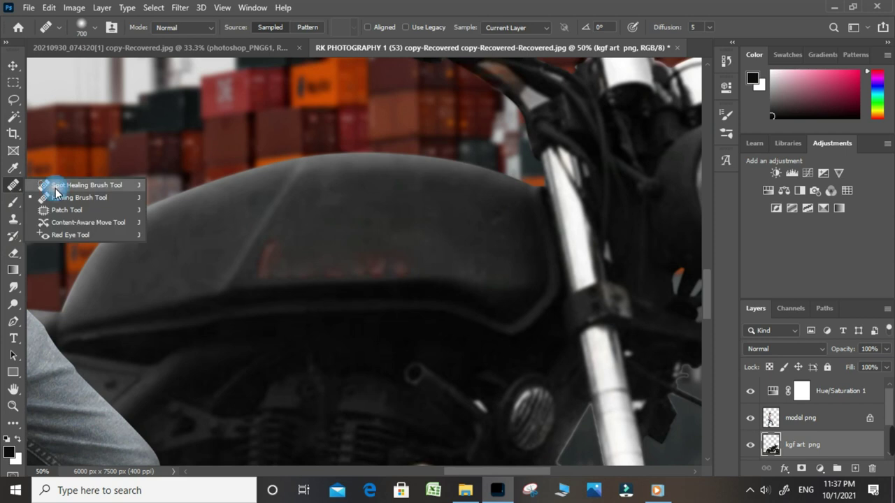
{"action": "left_click", "coordinate": [299, 246]}
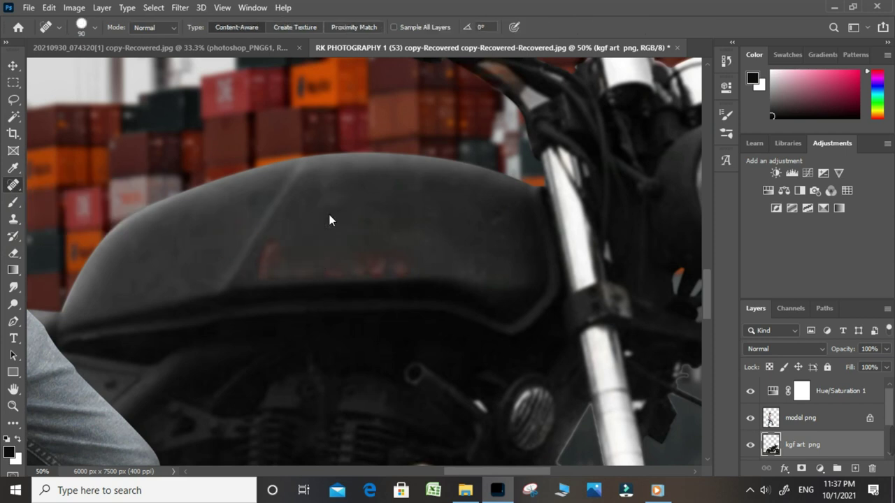
{"action": "left_click", "coordinate": [426, 254]}
{"action": "left_click_drag", "start_coordinate": [426, 256], "coordinate": [400, 267]}
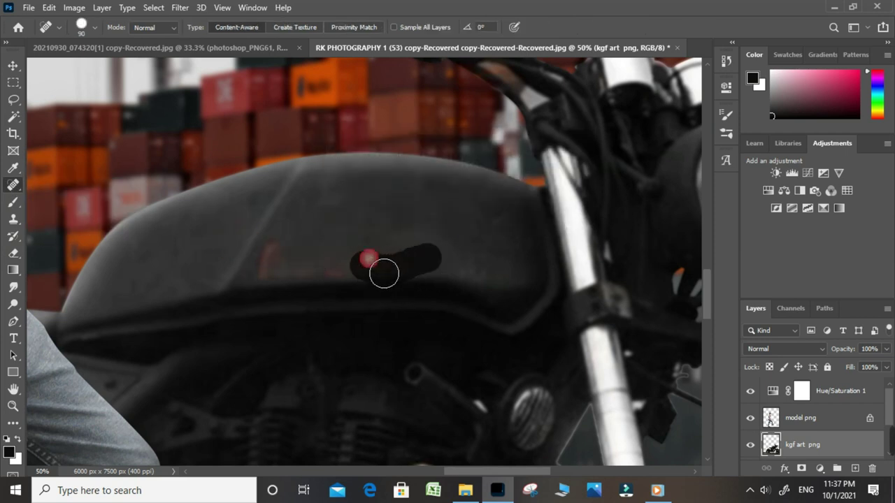
{"action": "left_click", "coordinate": [464, 265]}
{"action": "left_click", "coordinate": [393, 275]}
{"action": "mouse_move", "coordinate": [344, 280]}
{"action": "left_mouse_down"}
{"action": "mouse_move", "coordinate": [303, 285]}
{"action": "mouse_move", "coordinate": [331, 275]}
{"action": "mouse_move", "coordinate": [316, 282]}
{"action": "left_mouse_up"}
{"action": "left_click", "coordinate": [281, 285]}
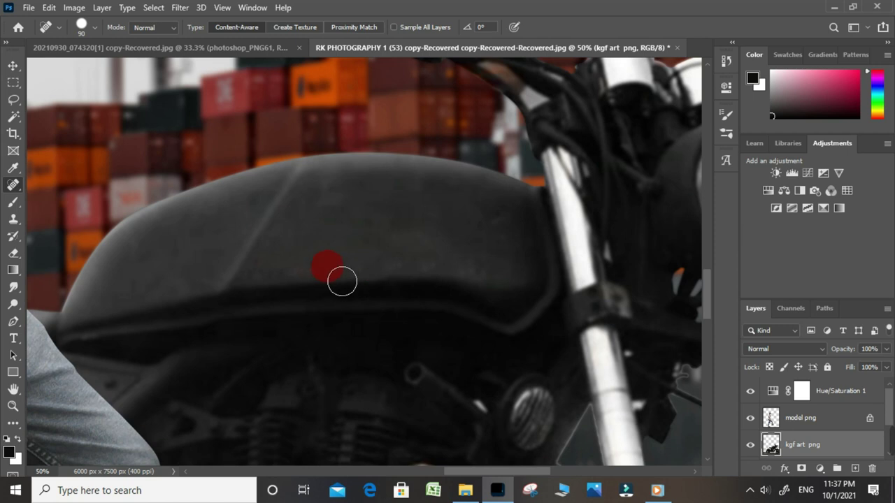
{"action": "left_click", "coordinate": [337, 267]}
{"action": "left_click", "coordinate": [180, 342]}
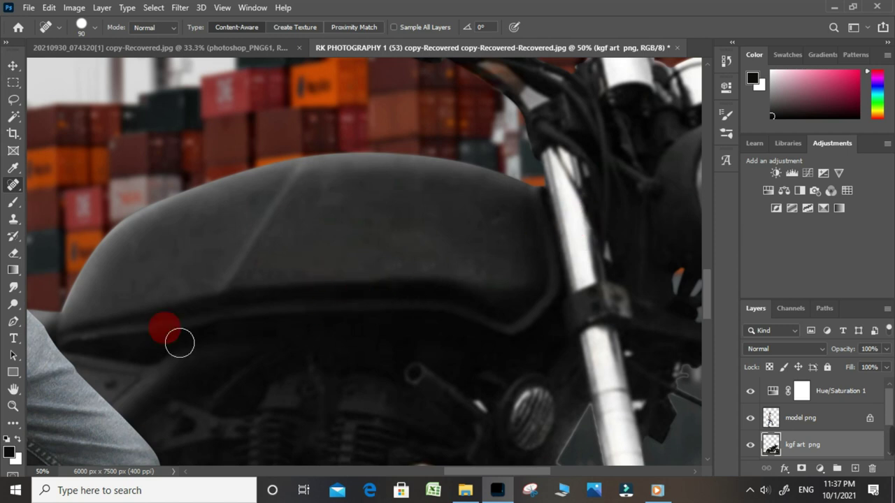
{"action": "left_click", "coordinate": [14, 337]}
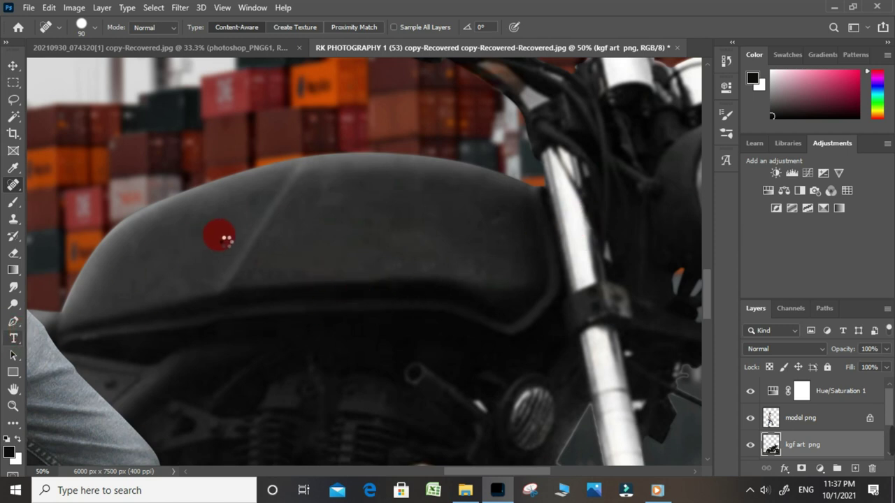
Step: Type RAVIRAJ as new text on the fuel tank
{"action": "left_click", "coordinate": [271, 255]}
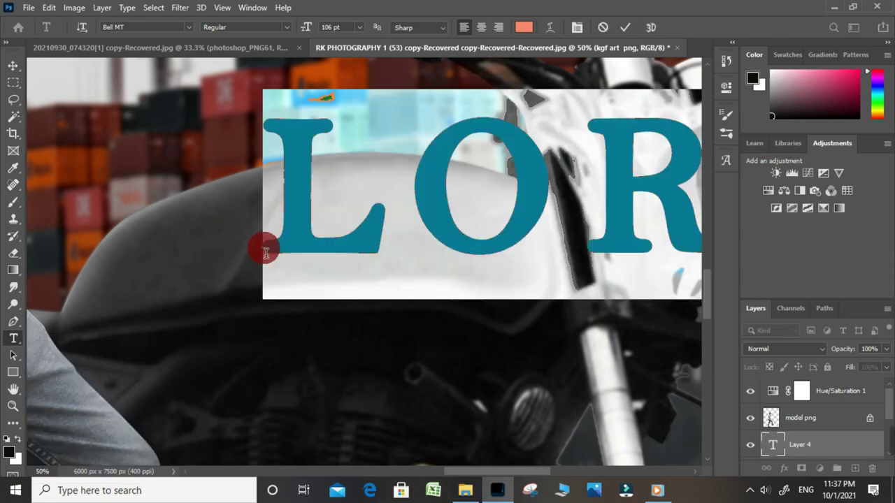
{"action": "key", "text": "BackSpace"}
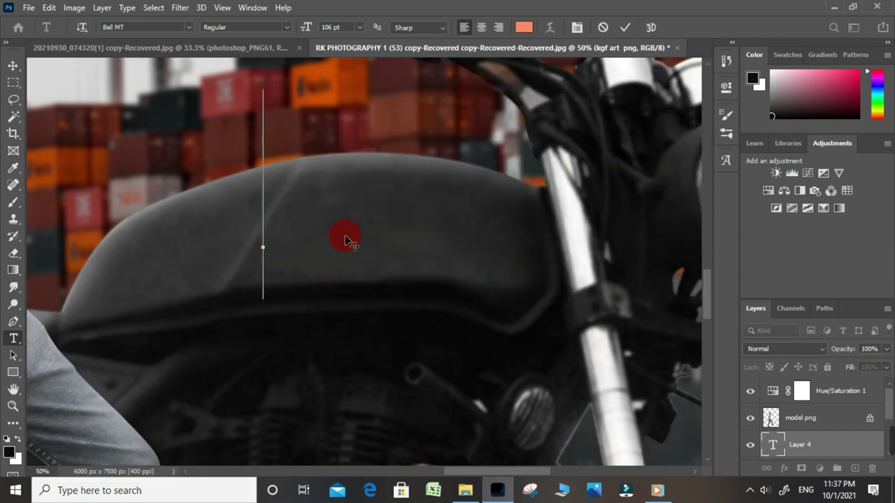
{"action": "type", "text": "RAV"}
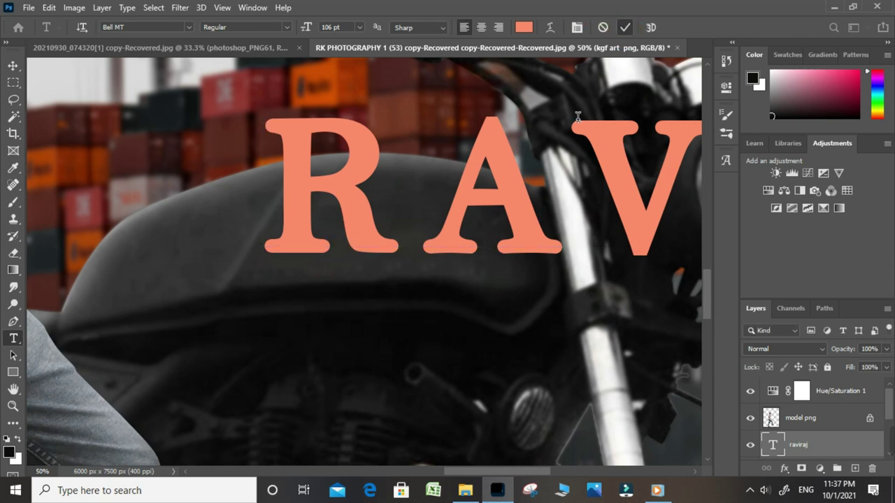
{"action": "left_click", "coordinate": [518, 205]}
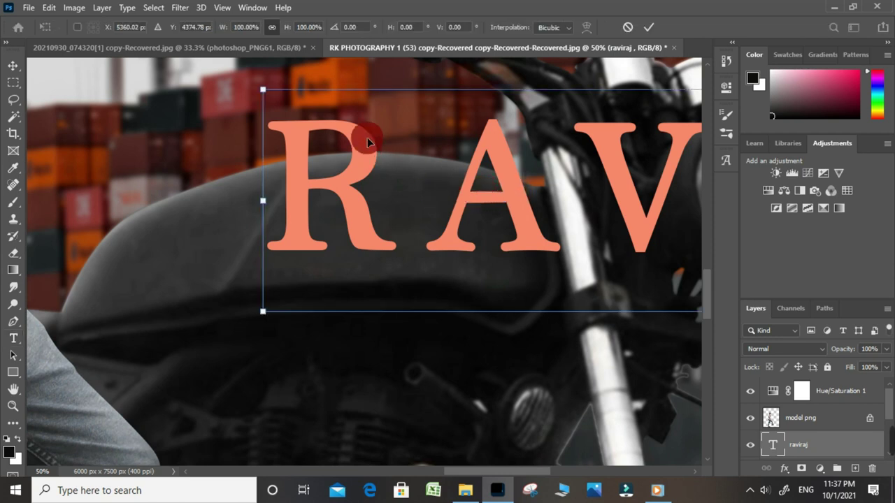
Step: Scale down the RAVIRAJ text and position it on the tank
{"action": "mouse_move", "coordinate": [275, 217]}
{"action": "left_mouse_down"}
{"action": "mouse_move", "coordinate": [273, 223]}
{"action": "mouse_move", "coordinate": [451, 235]}
{"action": "mouse_move", "coordinate": [121, 278]}
{"action": "left_mouse_up"}
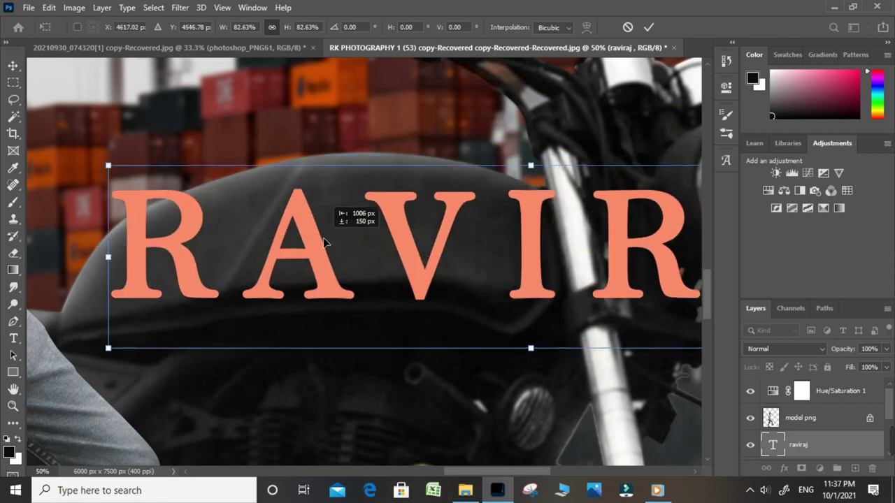
{"action": "left_click_drag", "start_coordinate": [529, 168], "coordinate": [548, 310]}
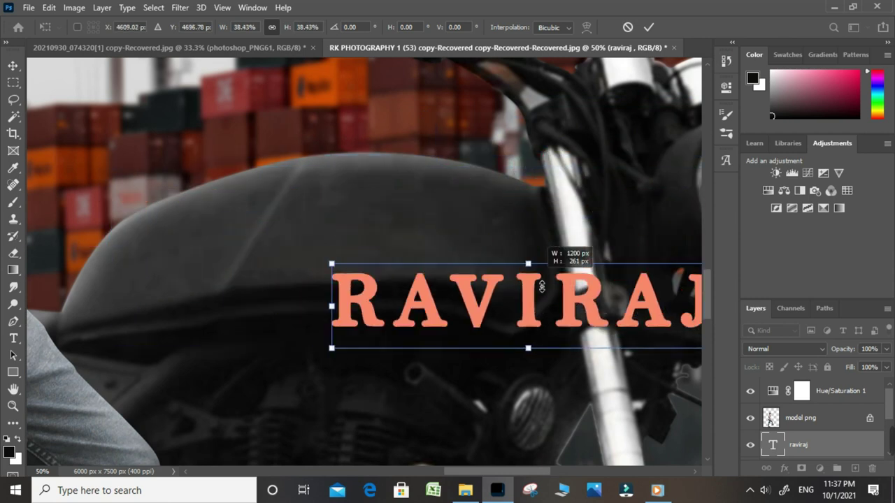
{"action": "mouse_move", "coordinate": [434, 275]}
{"action": "left_mouse_down"}
{"action": "mouse_move", "coordinate": [342, 223]}
{"action": "mouse_move", "coordinate": [349, 257]}
{"action": "mouse_move", "coordinate": [361, 253]}
{"action": "left_mouse_up"}
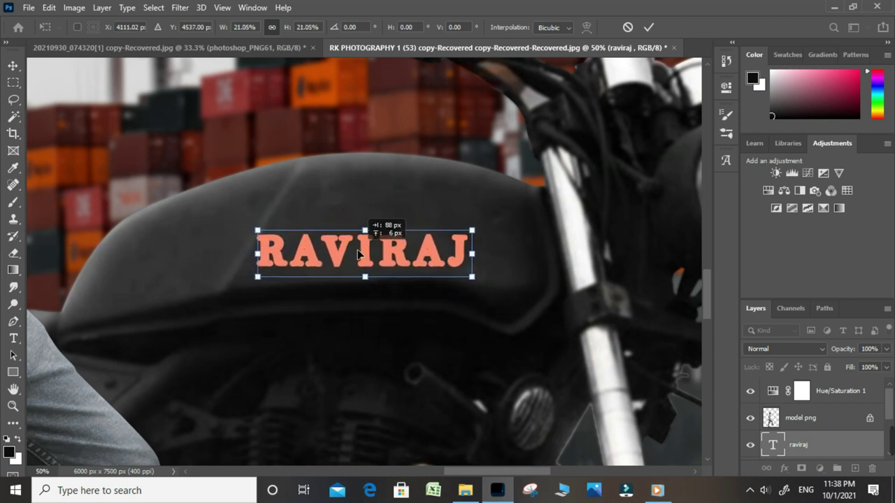
{"action": "key", "text": "Return"}
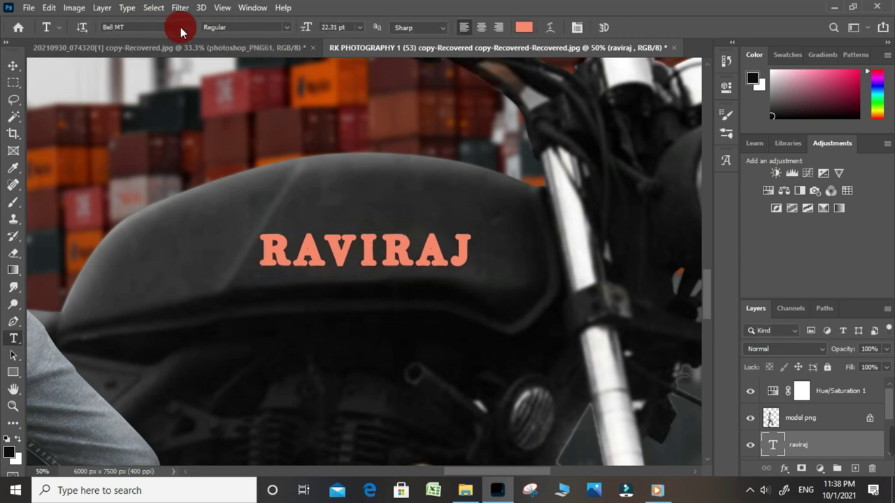
Step: Set the RAVIRAJ font to 28 Days Later and turn off Faux Bold
{"action": "left_click", "coordinate": [186, 27]}
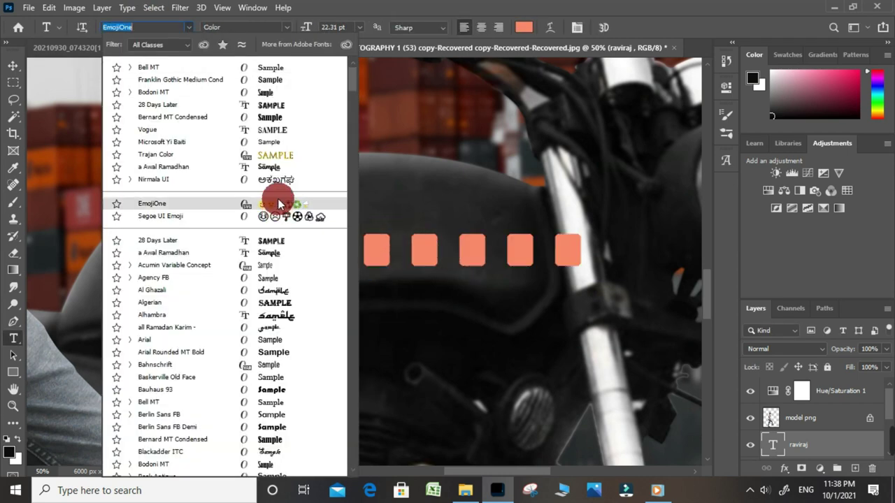
{"action": "left_click", "coordinate": [281, 240]}
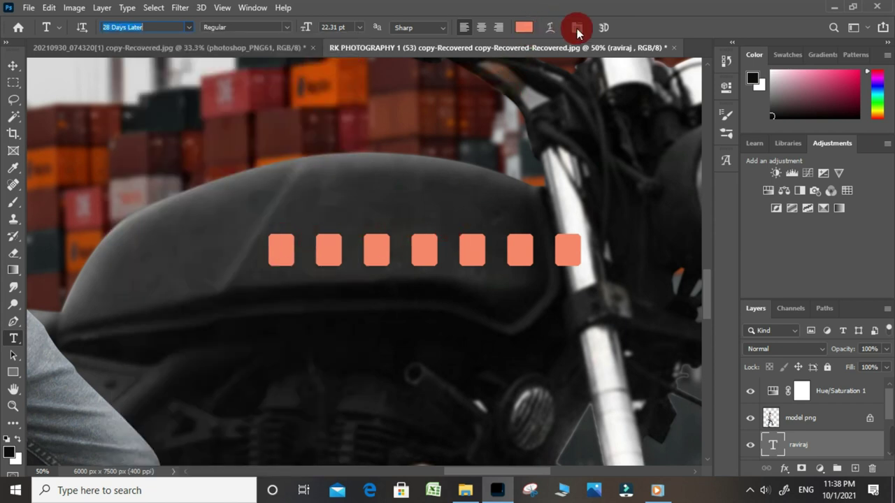
{"action": "scroll", "coordinate": [357, 306], "scroll_direction": "down", "scroll_amount": 1}
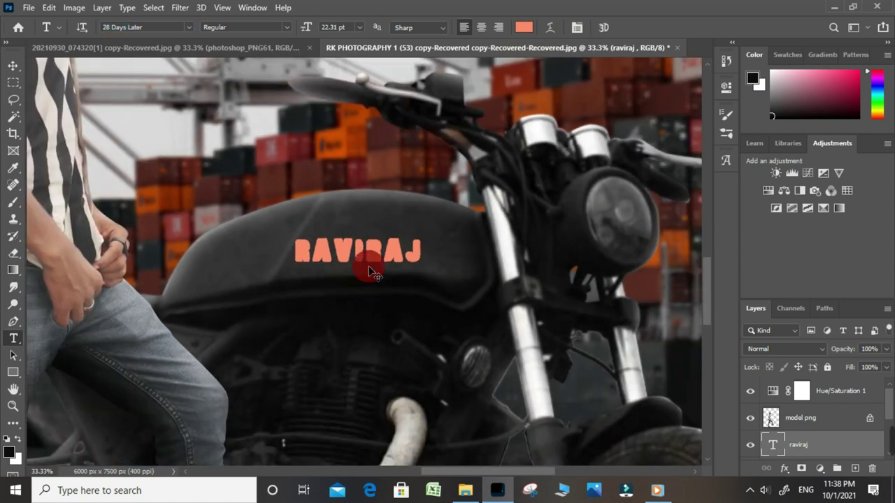
{"action": "scroll", "coordinate": [361, 263], "scroll_direction": "up", "scroll_amount": 1}
{"action": "scroll", "coordinate": [415, 234], "scroll_direction": "up", "scroll_amount": 1}
{"action": "scroll", "coordinate": [419, 245], "scroll_direction": "down", "scroll_amount": 1}
{"action": "scroll", "coordinate": [412, 246], "scroll_direction": "up", "scroll_amount": 1}
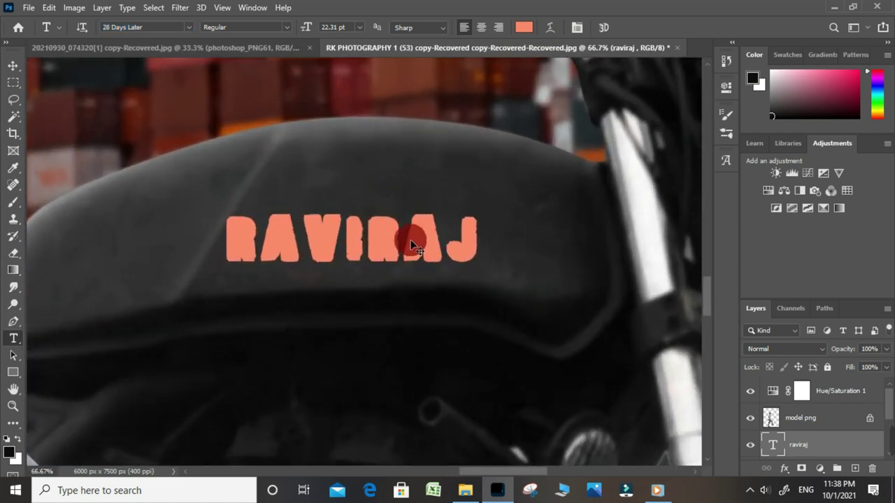
{"action": "scroll", "coordinate": [456, 279], "scroll_direction": "down", "scroll_amount": 1}
{"action": "scroll", "coordinate": [456, 280], "scroll_direction": "up", "scroll_amount": 1}
{"action": "left_click", "coordinate": [578, 23]}
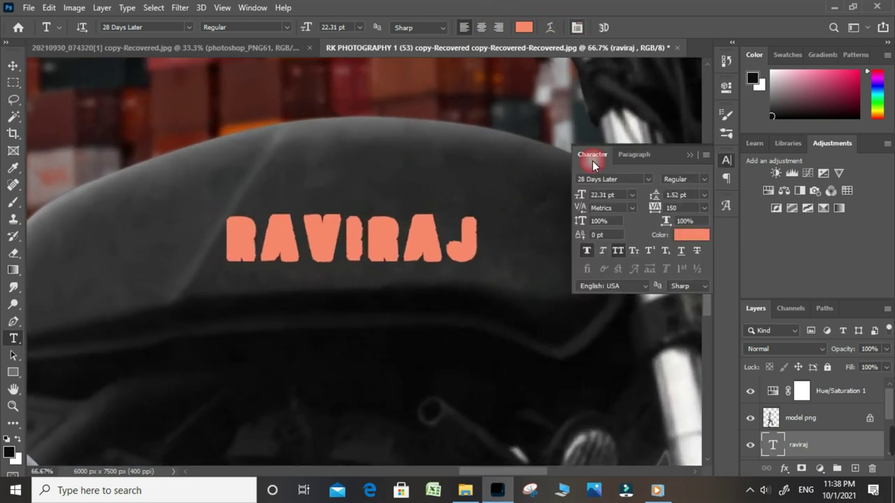
{"action": "left_click", "coordinate": [587, 252]}
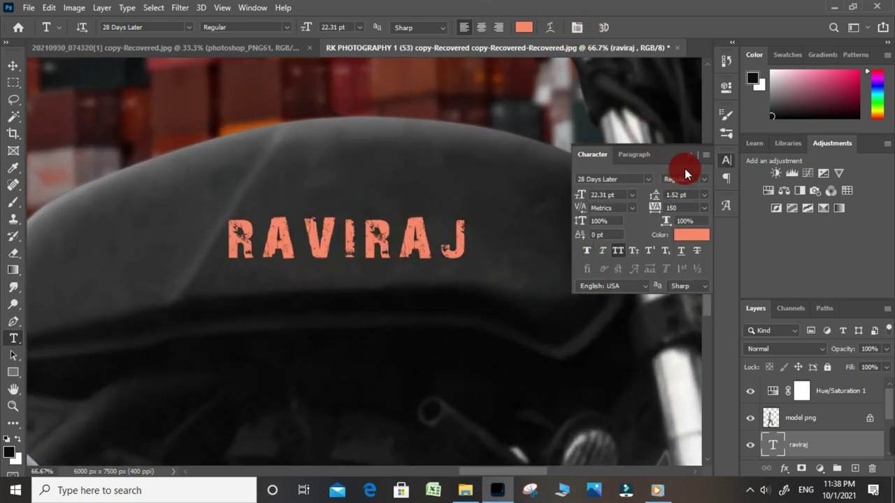
{"action": "left_click", "coordinate": [694, 156]}
Step: Nudge RAVIRAJ slightly right and down to centre it on the tank
{"action": "key", "text": "ctrl+plus"}
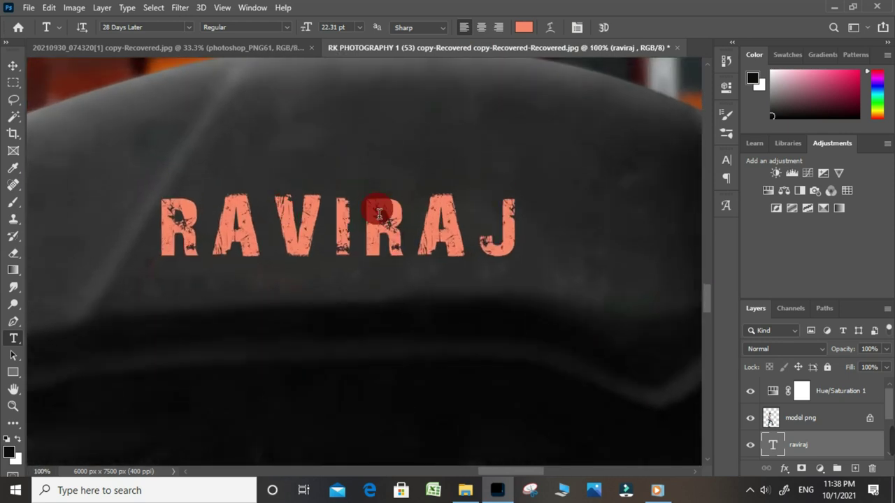
{"action": "key", "text": "ctrl+t"}
{"action": "left_click_drag", "start_coordinate": [314, 222], "coordinate": [341, 233]}
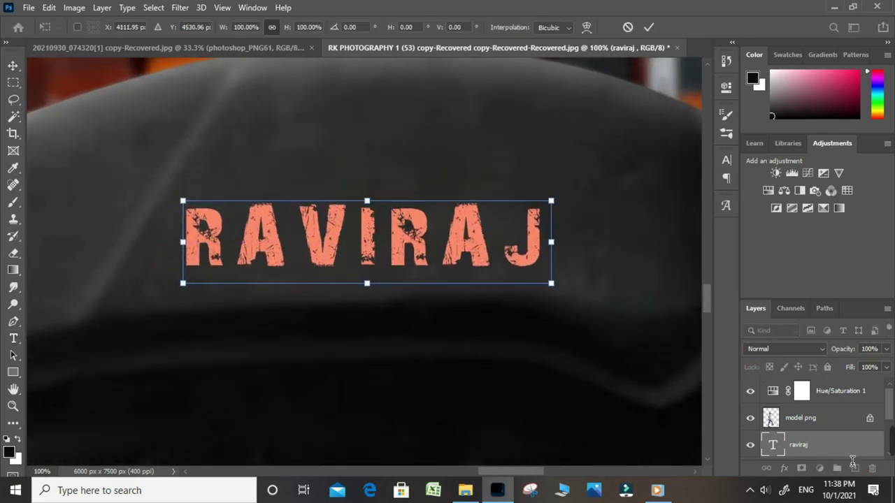
{"action": "left_click", "coordinate": [850, 456]}
Step: Rasterize the raviraj type layer and put it into Warp transform mode
{"action": "right_click", "coordinate": [822, 397]}
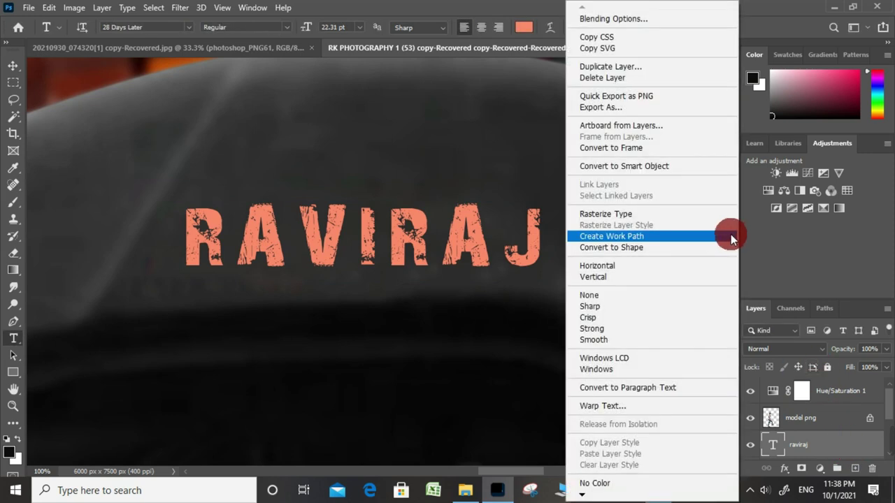
{"action": "left_click", "coordinate": [619, 208]}
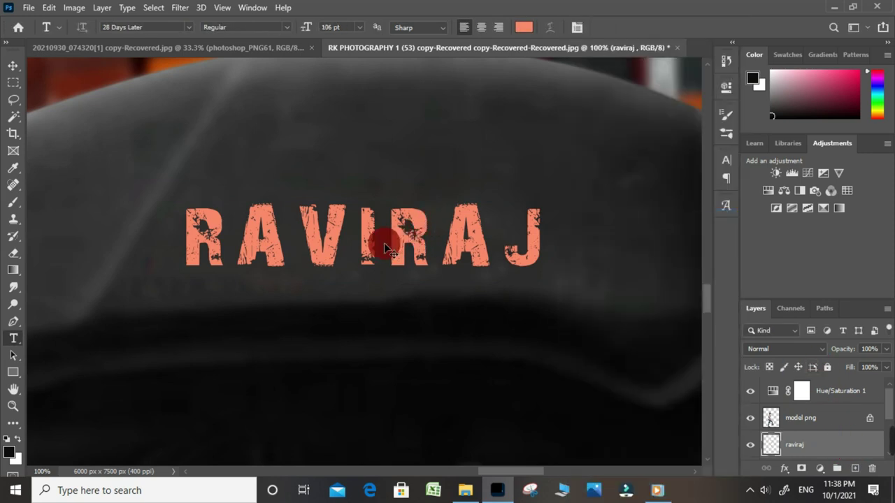
{"action": "key", "text": "ctrl+t"}
{"action": "right_click", "coordinate": [341, 234]}
{"action": "left_click", "coordinate": [347, 320]}
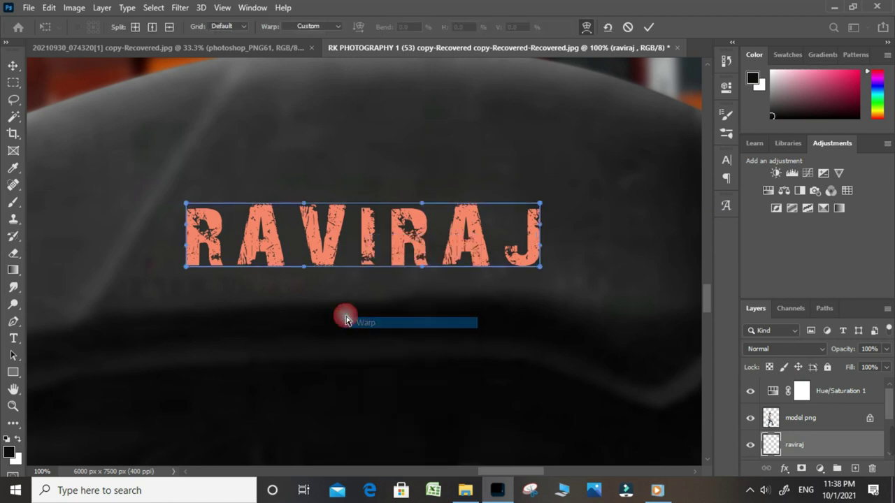
Step: Arch the RAVIRAJ top upward and pull both ends down along the tank curve
{"action": "left_click_drag", "start_coordinate": [368, 255], "coordinate": [364, 253]}
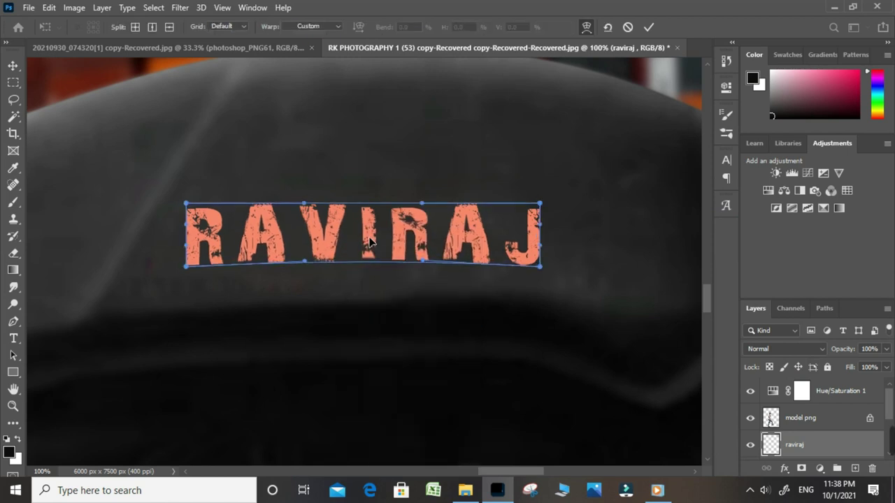
{"action": "left_click", "coordinate": [375, 224]}
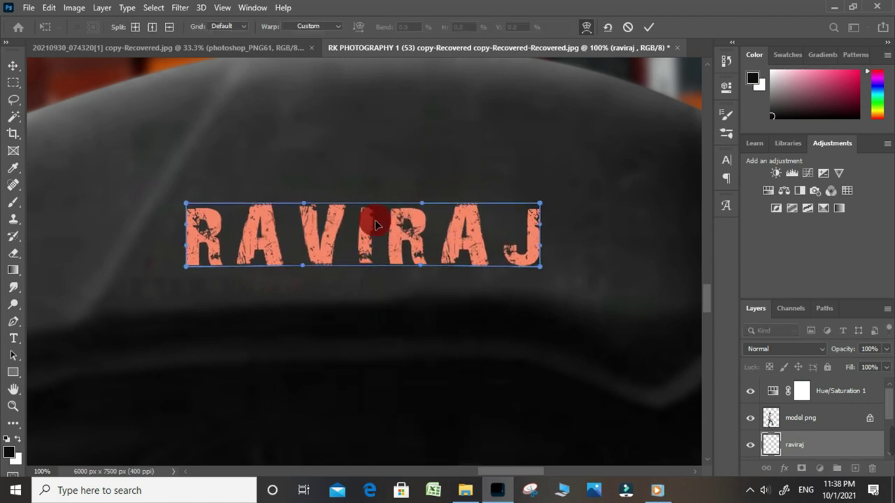
{"action": "left_click_drag", "start_coordinate": [372, 210], "coordinate": [375, 199]}
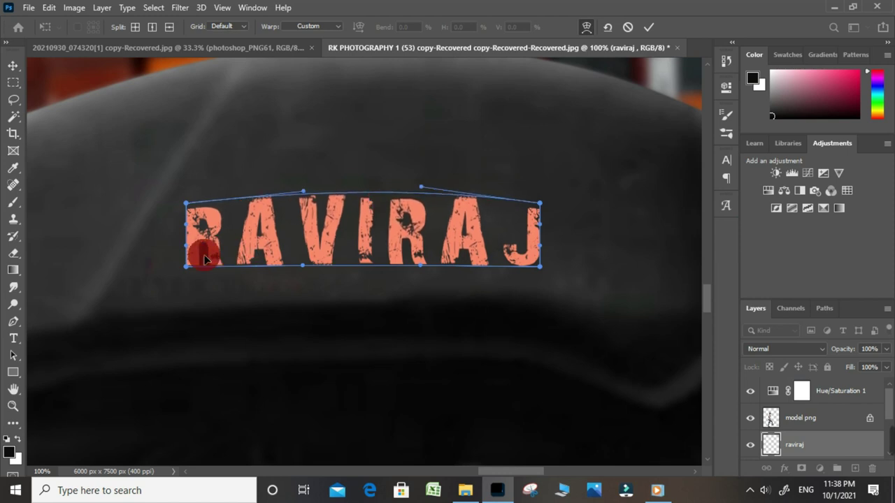
{"action": "left_click_drag", "start_coordinate": [187, 271], "coordinate": [175, 292]}
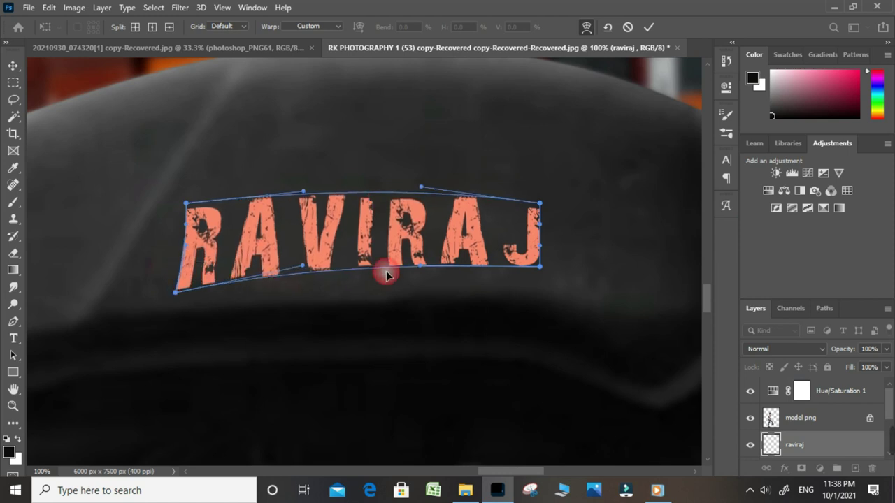
{"action": "left_click_drag", "start_coordinate": [540, 267], "coordinate": [551, 293]}
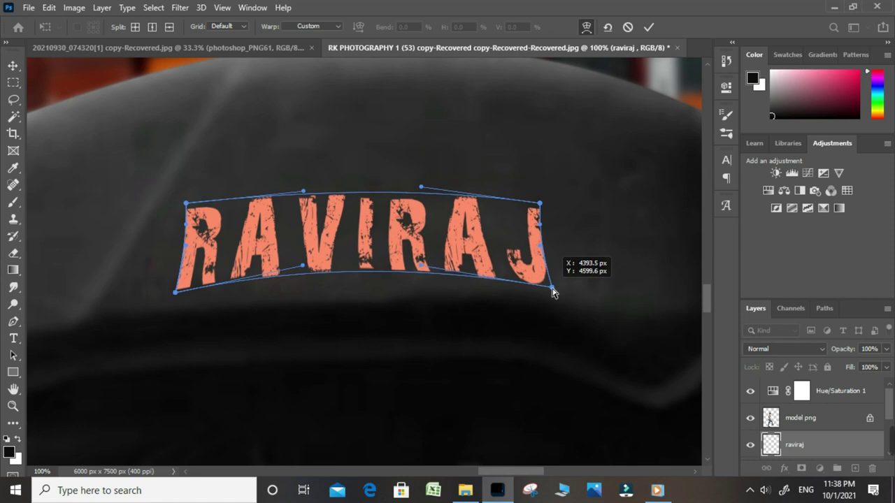
{"action": "key", "text": "Return"}
Step: Zoom out and re-centre the view on the warped RAVIRAJ lettering
{"action": "key", "text": "ctrl+minus"}
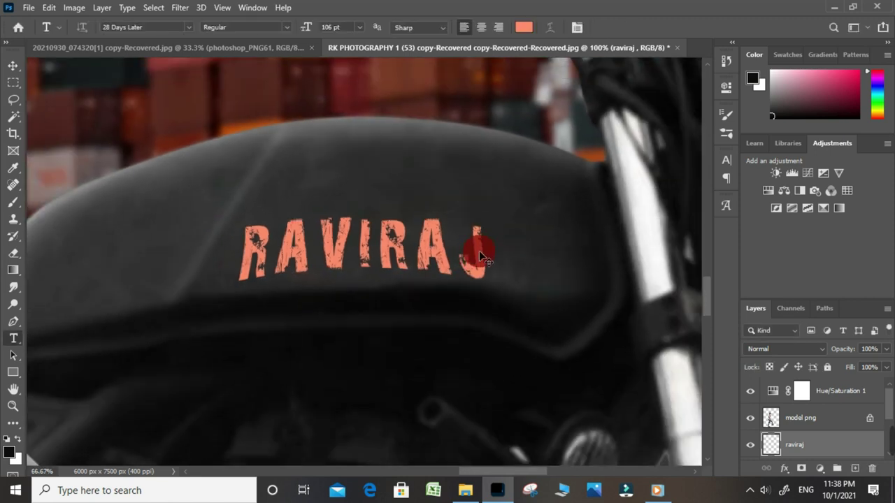
{"action": "key", "text": "ctrl+minus"}
{"action": "key", "text": "ctrl+minus"}
{"action": "key", "text": "ctrl+minus"}
{"action": "key", "text": "ctrl+minus"}
{"action": "key", "text": "ctrl+minus"}
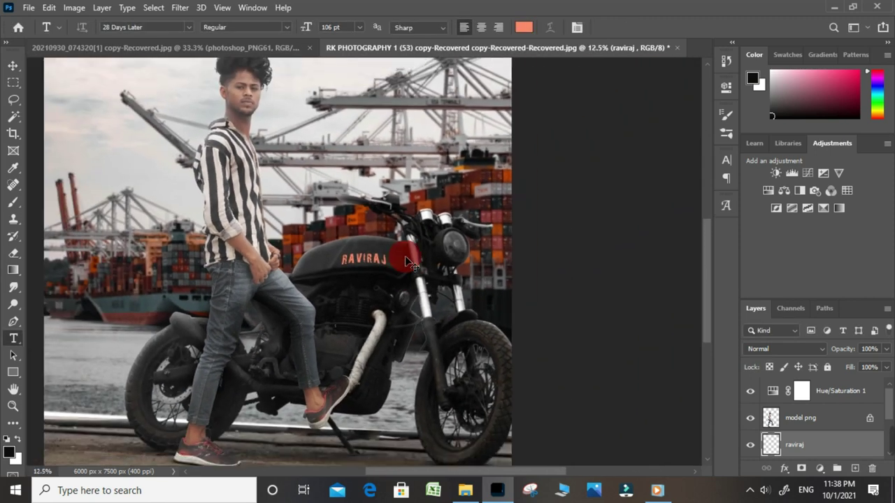
{"action": "scroll", "coordinate": [406, 255], "scroll_direction": "down", "scroll_amount": 5}
{"action": "key", "text": "ctrl+plus"}
{"action": "key", "text": "ctrl+plus"}
{"action": "scroll", "coordinate": [413, 354], "scroll_direction": "up", "scroll_amount": 5}
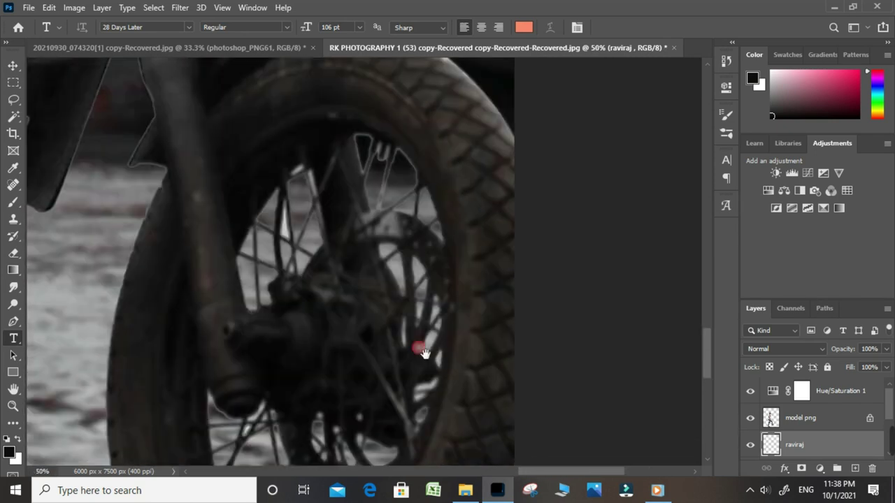
{"action": "scroll", "coordinate": [464, 310], "scroll_direction": "up", "scroll_amount": 5}
{"action": "scroll", "coordinate": [454, 185], "scroll_direction": "up", "scroll_amount": 5}
{"action": "left_click_drag", "start_coordinate": [454, 185], "coordinate": [633, 230]}
Step: Give RAVIRAJ a drop shadow at 46% opacity, size 7 px, with a short distance
{"action": "left_click", "coordinate": [785, 469]}
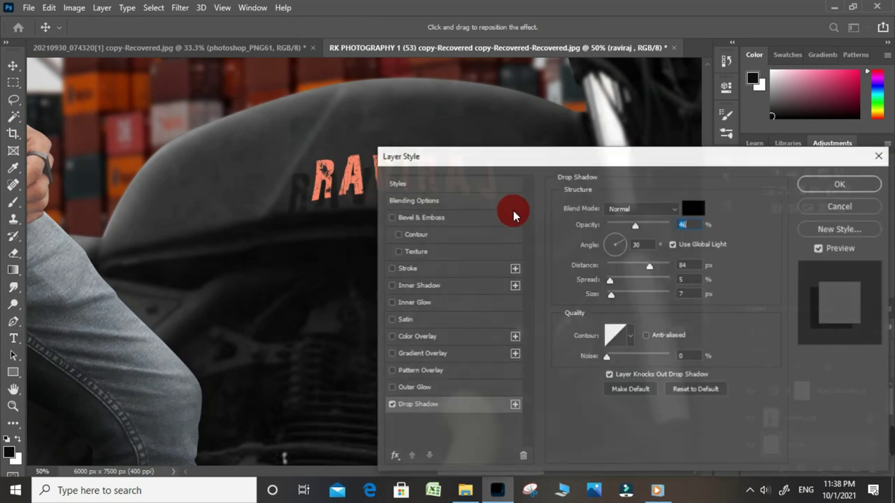
{"action": "left_click_drag", "start_coordinate": [649, 266], "coordinate": [612, 266]}
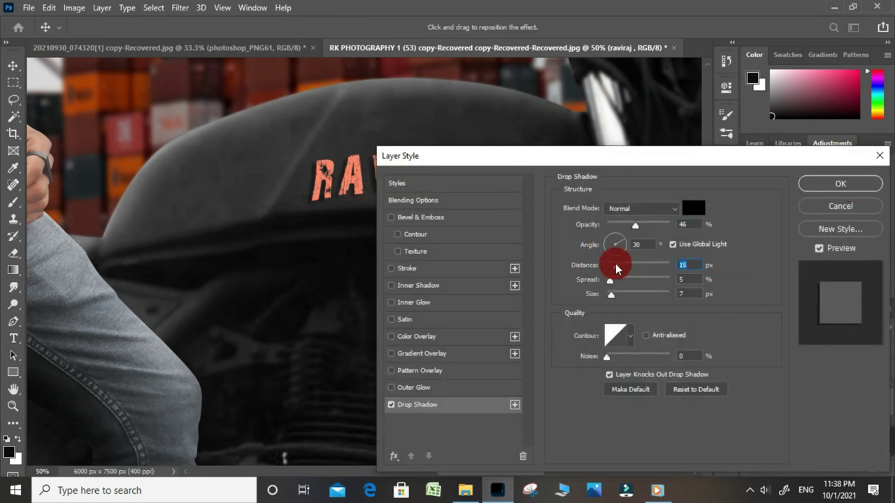
{"action": "left_click", "coordinate": [862, 179]}
Step: Zoom in on the model's face and duplicate the model png layer
{"action": "key", "text": "ctrl+minus"}
{"action": "key", "text": "ctrl+minus"}
{"action": "key", "text": "ctrl+minus"}
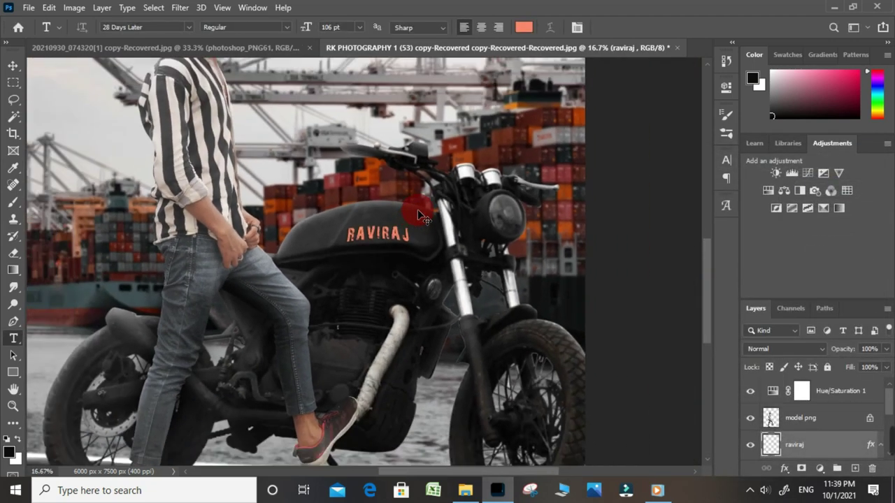
{"action": "key", "text": "ctrl+minus"}
{"action": "key", "text": "ctrl+minus"}
{"action": "key", "text": "ctrl+plus"}
{"action": "key", "text": "ctrl+plus"}
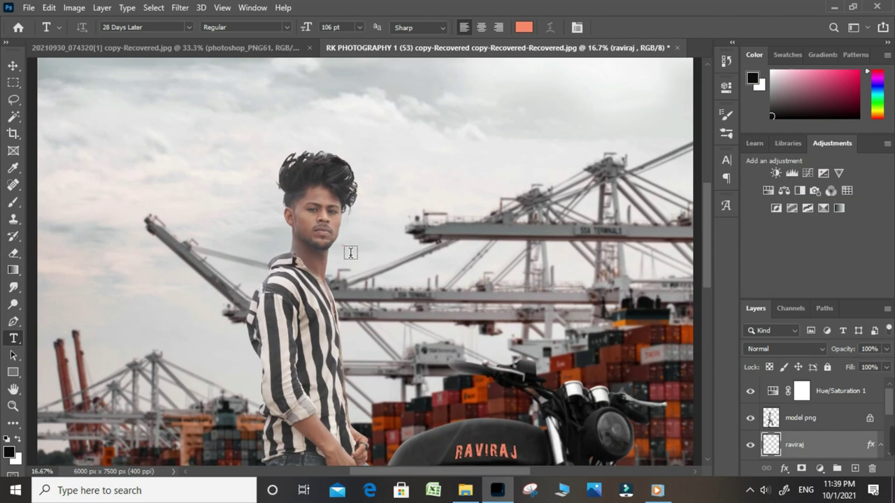
{"action": "left_click", "coordinate": [355, 157], "text": "ctrl"}
{"action": "left_click", "coordinate": [339, 202], "text": "ctrl"}
{"action": "left_click", "coordinate": [244, 180], "text": "ctrl"}
{"action": "mouse_move", "coordinate": [810, 422]}
{"action": "left_mouse_down"}
{"action": "mouse_move", "coordinate": [860, 485]}
{"action": "mouse_move", "coordinate": [854, 467]}
{"action": "left_mouse_up"}
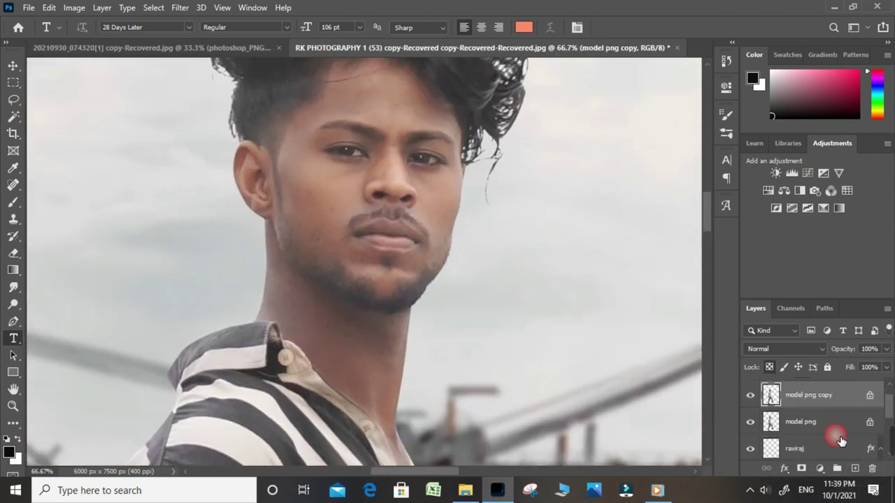
Step: Apply a 3.1 Gaussian Blur to the original model png layer
{"action": "left_click", "coordinate": [797, 422]}
{"action": "left_click", "coordinate": [180, 9]}
{"action": "mouse_move", "coordinate": [187, 155]}
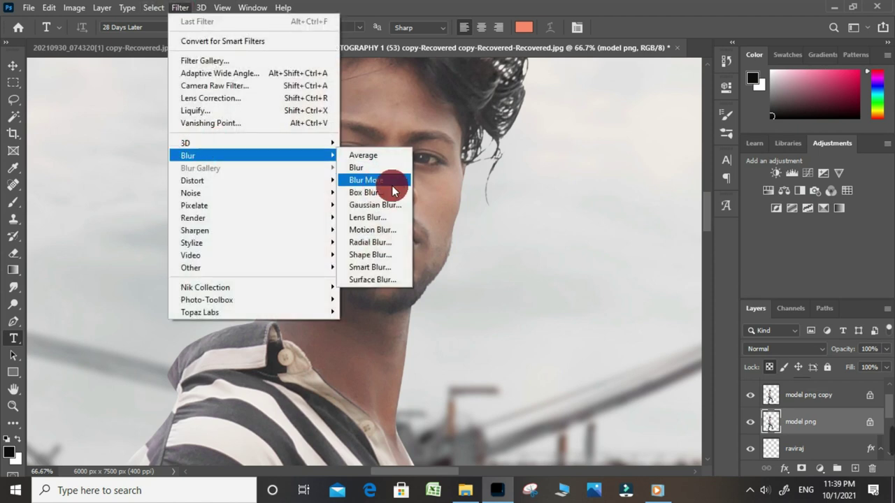
{"action": "left_click", "coordinate": [392, 205]}
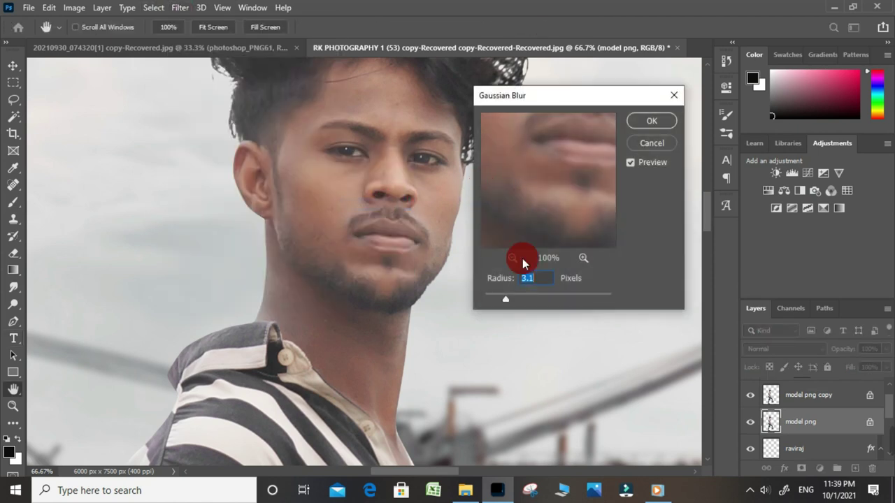
{"action": "left_click", "coordinate": [651, 143]}
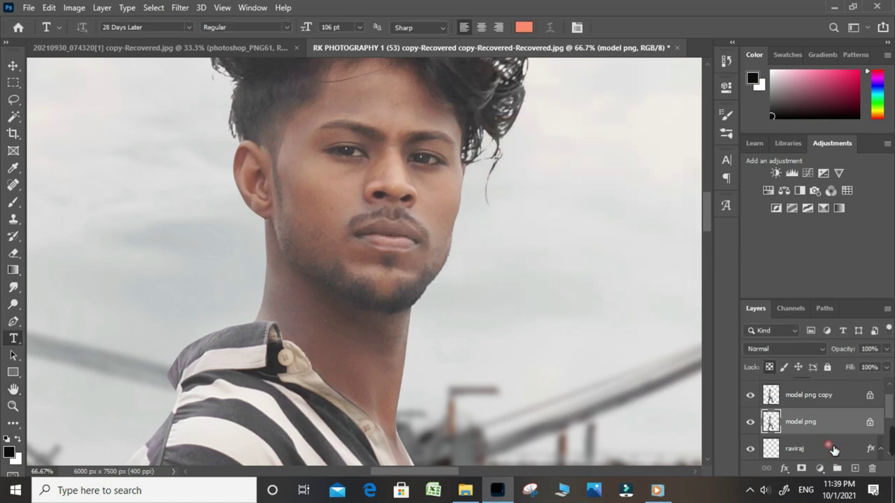
{"action": "left_click_drag", "start_coordinate": [833, 449], "coordinate": [815, 390]}
Step: Run High Pass on model png and set its blend mode to Linear Light
{"action": "left_click", "coordinate": [179, 8]}
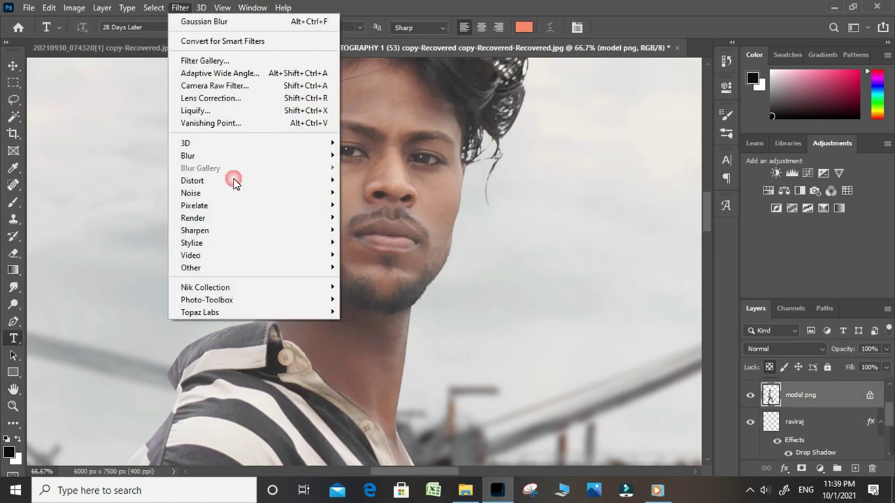
{"action": "left_click", "coordinate": [372, 277]}
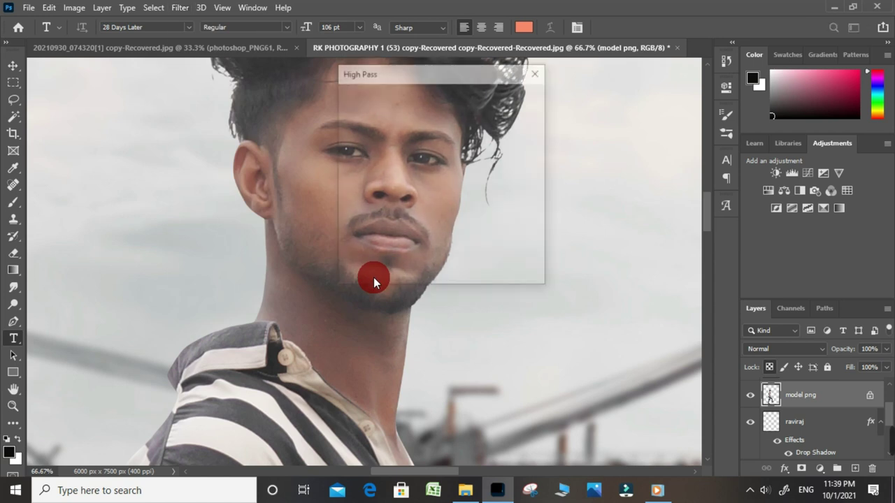
{"action": "left_click", "coordinate": [774, 347]}
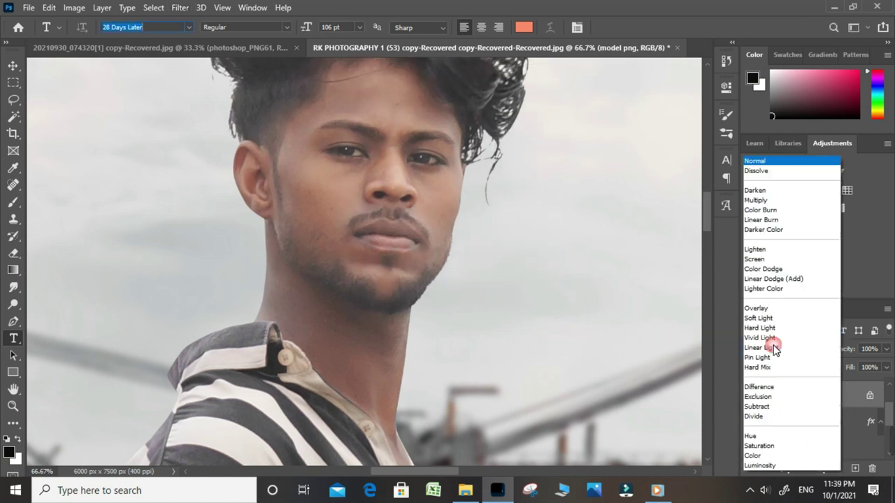
{"action": "left_click", "coordinate": [761, 347]}
{"action": "left_click", "coordinate": [804, 422]}
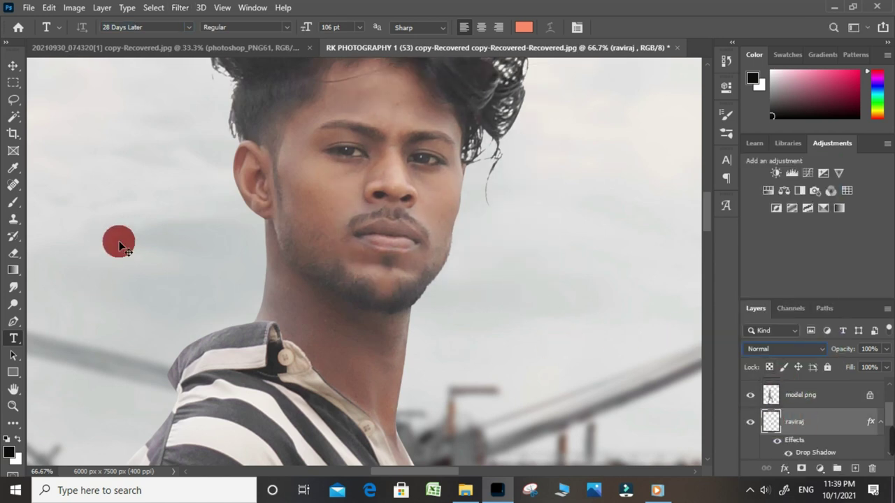
{"action": "left_click", "coordinate": [319, 149], "text": "ctrl"}
{"action": "left_click", "coordinate": [295, 242], "text": "ctrl"}
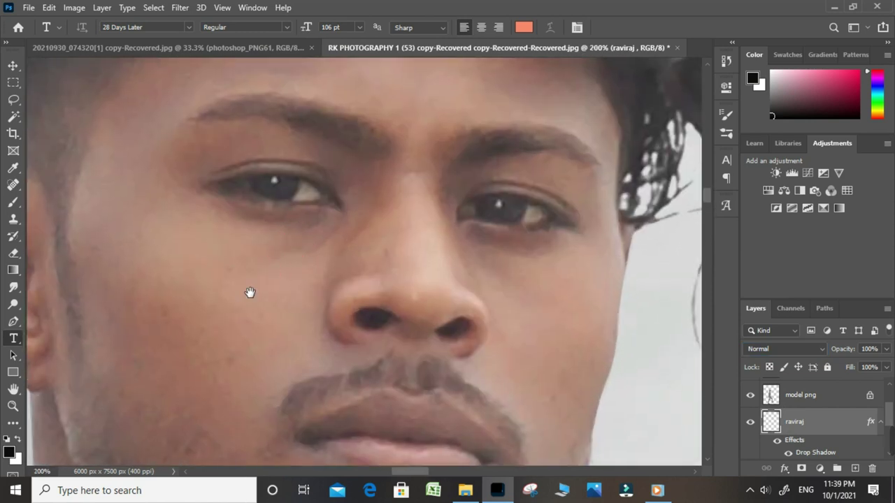
Step: Switch to the Mixer Brush Tool with a slightly smaller brush over the face
{"action": "left_click_drag", "start_coordinate": [250, 292], "coordinate": [308, 229]}
{"action": "left_click", "coordinate": [13, 202]}
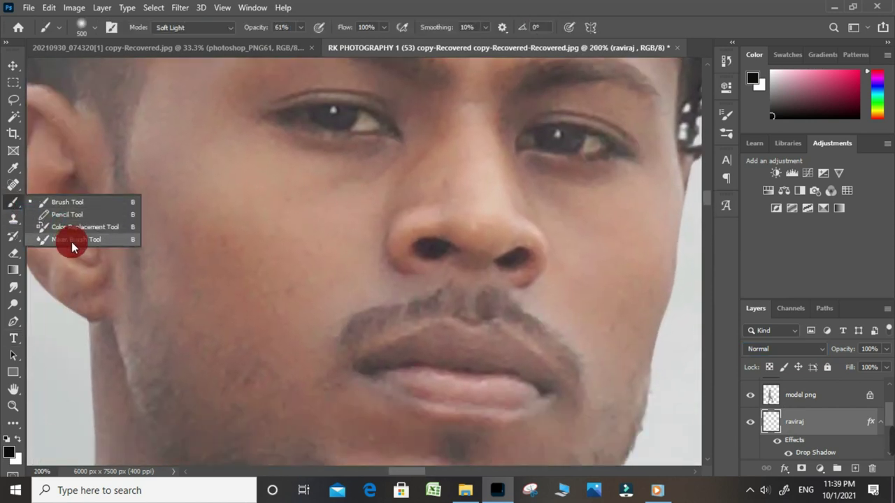
{"action": "left_click", "coordinate": [73, 239]}
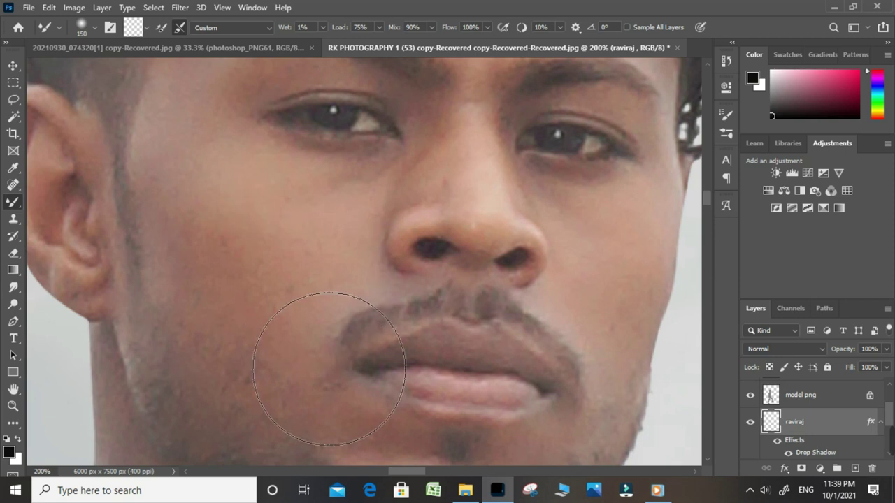
{"action": "key", "text": "bracketleft"}
{"action": "left_click", "coordinate": [541, 122]}
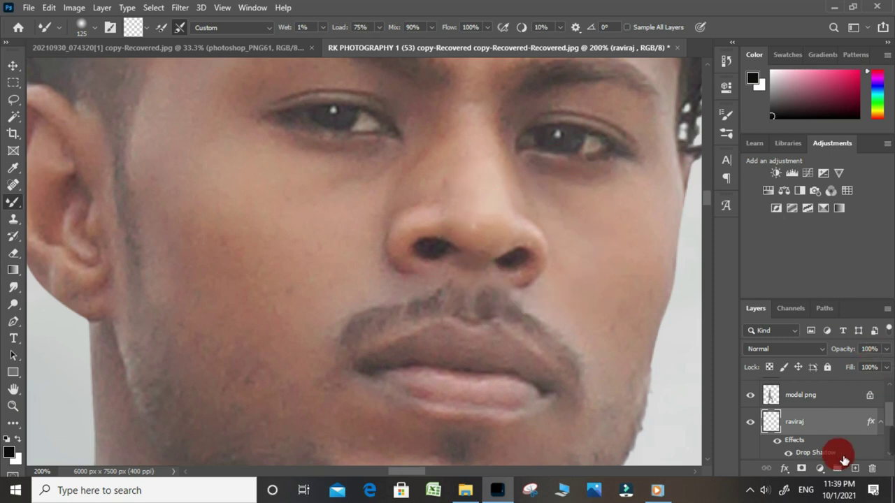
{"action": "scroll", "coordinate": [817, 412], "scroll_direction": "up", "scroll_amount": 1}
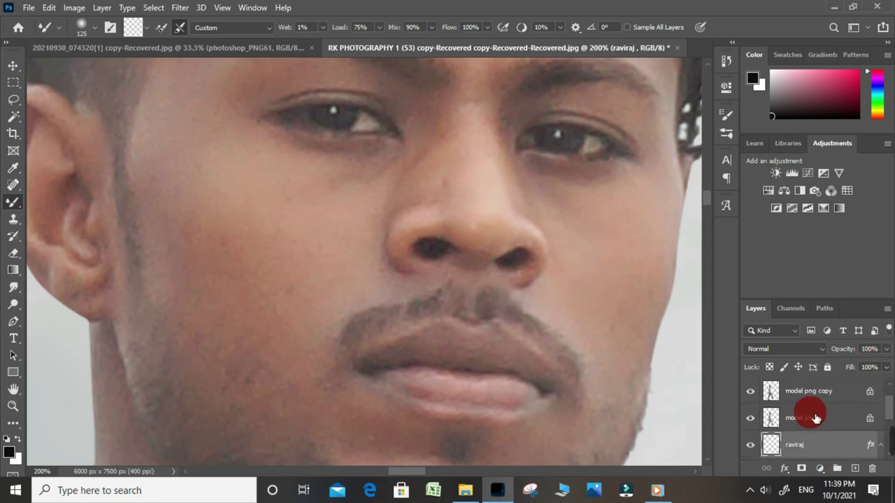
{"action": "scroll", "coordinate": [820, 409], "scroll_direction": "up", "scroll_amount": 1}
Step: Move model png copy below model png and select the skin-blending mixer brush on the copy
{"action": "left_click", "coordinate": [813, 420]}
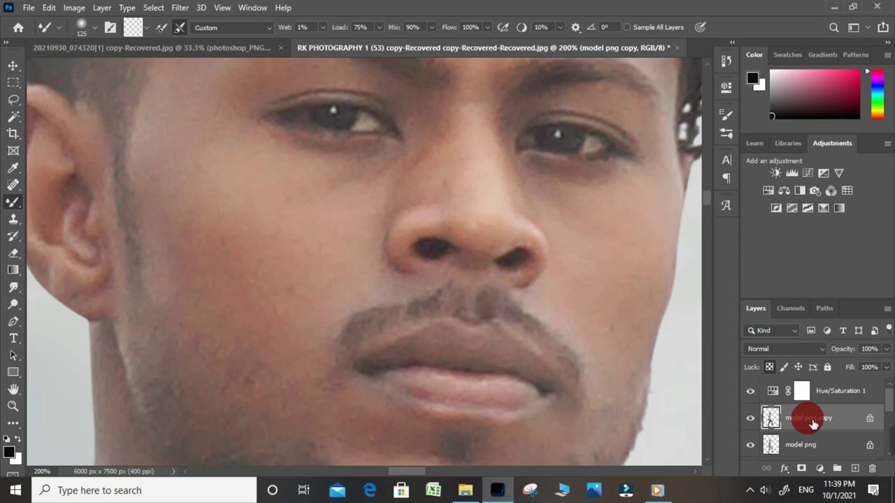
{"action": "left_click_drag", "start_coordinate": [813, 423], "coordinate": [813, 447]}
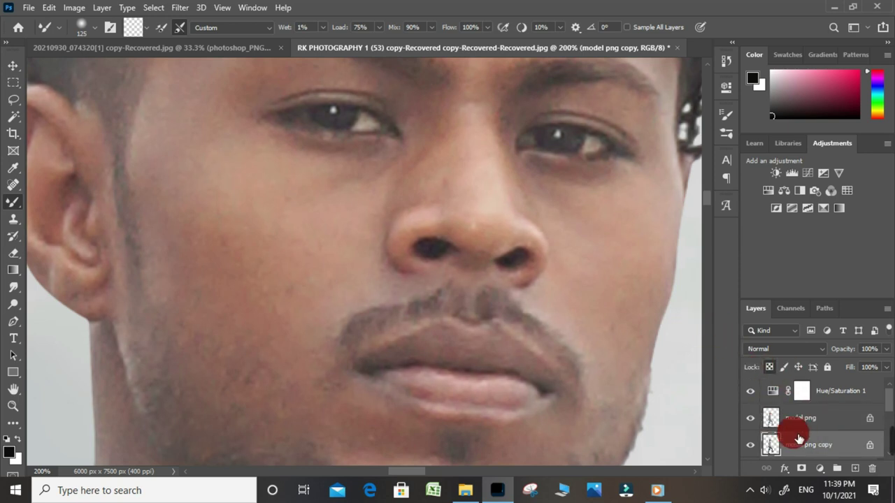
{"action": "left_click", "coordinate": [810, 422]}
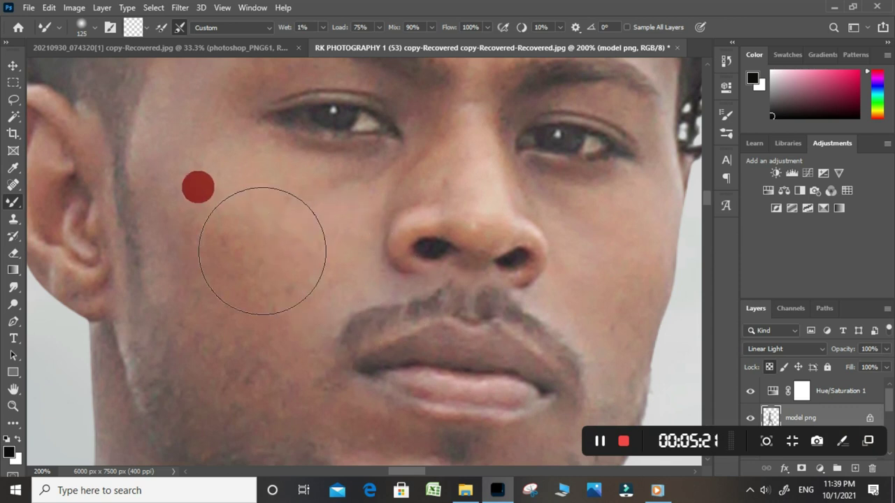
{"action": "right_click", "coordinate": [12, 202]}
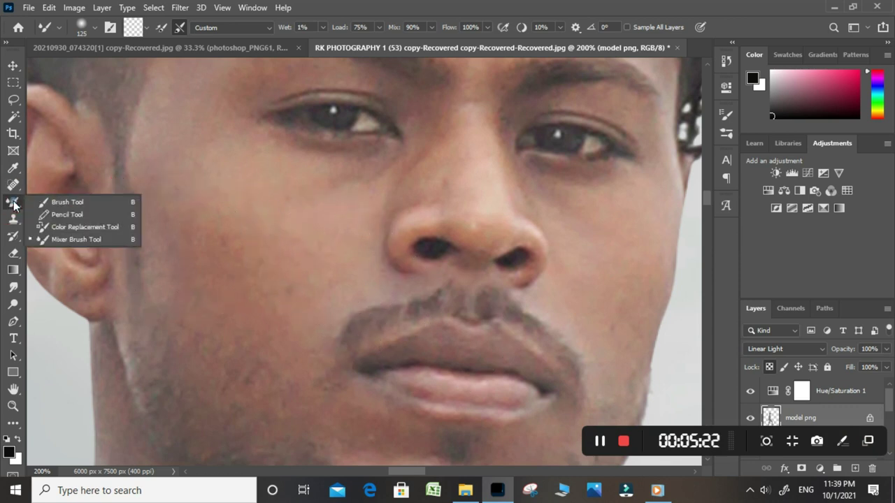
{"action": "left_click", "coordinate": [62, 204]}
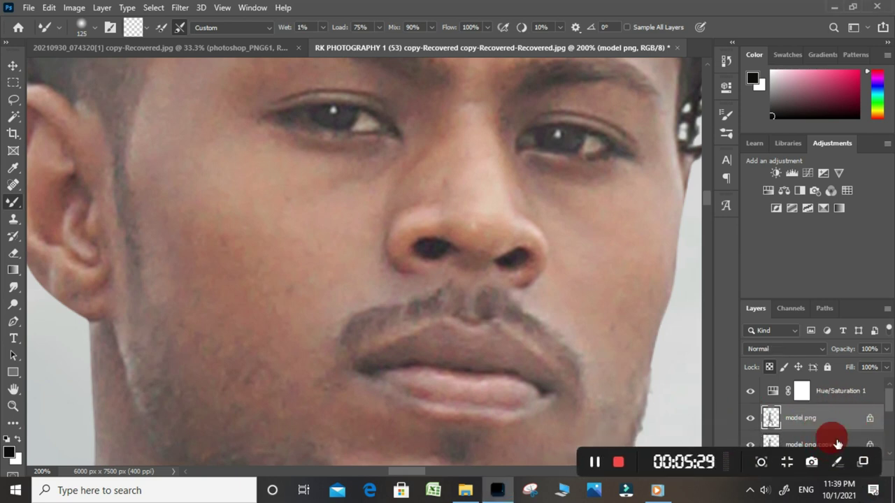
{"action": "left_click", "coordinate": [832, 443]}
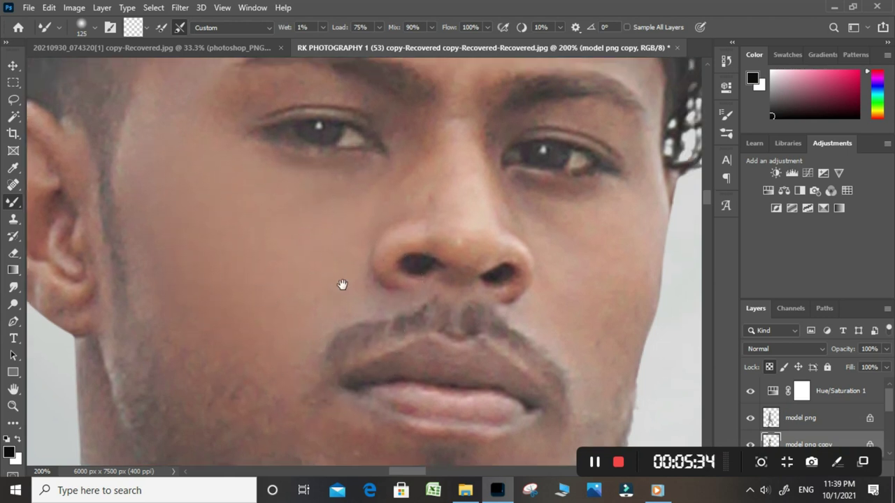
Step: Blend the skin beside the nose and around the eye with a smaller brush
{"action": "scroll", "coordinate": [343, 285], "scroll_direction": "up", "scroll_amount": 3}
{"action": "key", "text": "bracketleft"}
{"action": "key", "text": "bracketleft"}
{"action": "key", "text": "bracketleft"}
{"action": "left_click", "coordinate": [397, 213]}
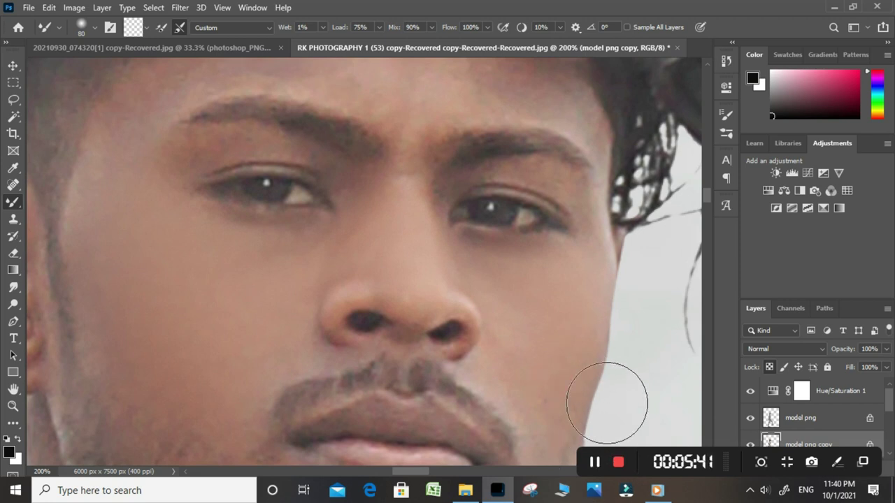
{"action": "scroll", "coordinate": [427, 354], "scroll_direction": "up", "scroll_amount": 3}
{"action": "scroll", "coordinate": [479, 260], "scroll_direction": "up", "scroll_amount": 2}
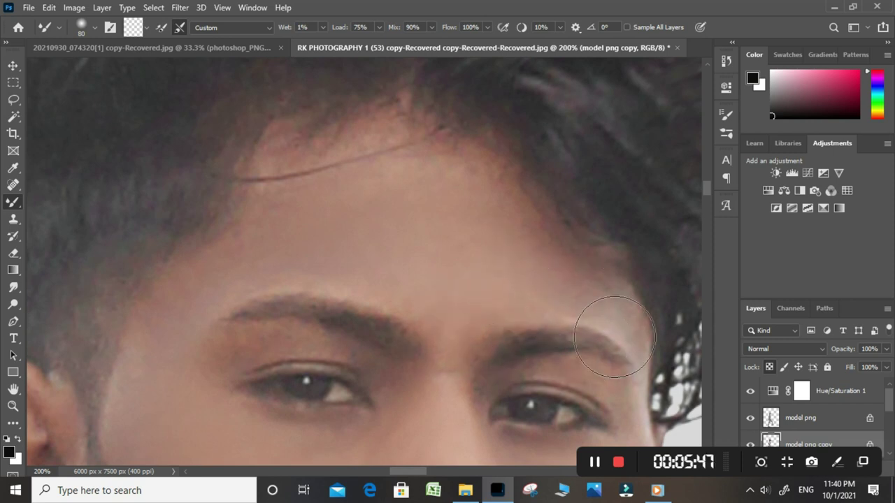
{"action": "key", "text": "bracketleft"}
{"action": "key", "text": "bracketleft"}
{"action": "key", "text": "bracketleft"}
{"action": "left_click_drag", "start_coordinate": [306, 313], "coordinate": [198, 260]}
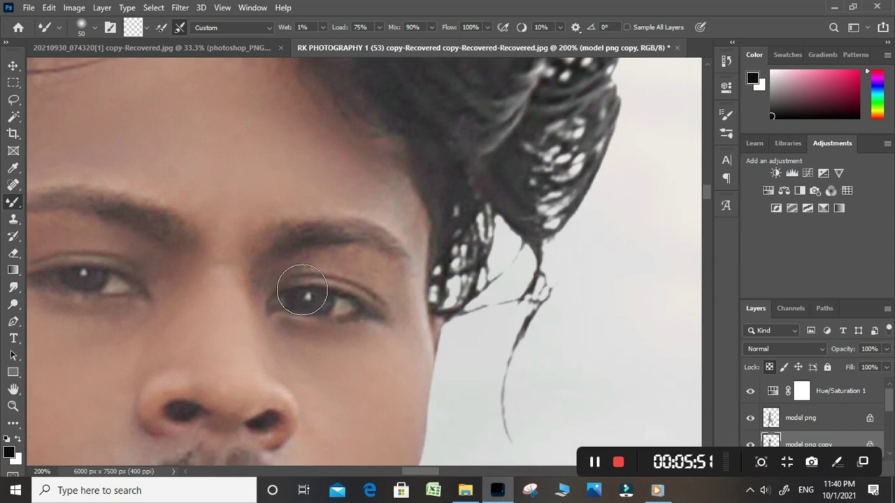
{"action": "mouse_move", "coordinate": [347, 330]}
{"action": "left_mouse_down"}
{"action": "mouse_move", "coordinate": [230, 330]}
{"action": "mouse_move", "coordinate": [409, 201]}
{"action": "left_mouse_up"}
Step: Enlarge the brush and smooth the cheek skin
{"action": "key", "text": "bracketright"}
{"action": "key", "text": "bracketright"}
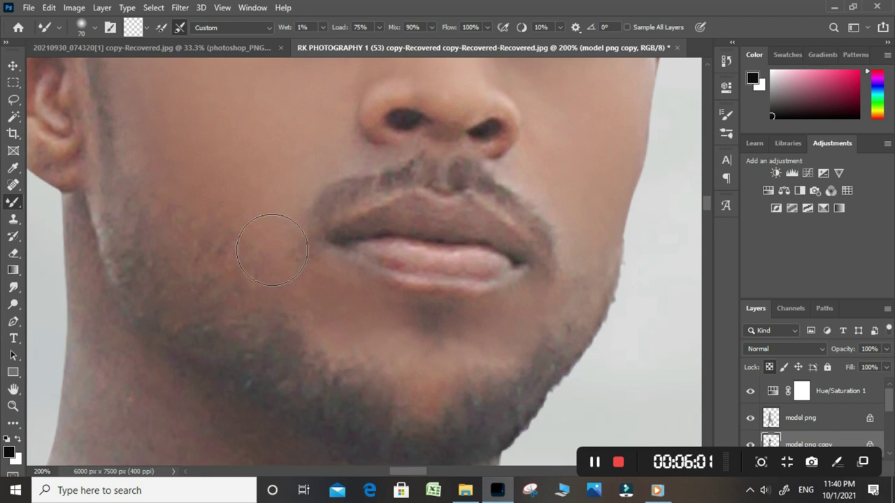
{"action": "scroll", "coordinate": [219, 186], "scroll_direction": "down", "scroll_amount": 3}
{"action": "key", "text": "bracketright"}
{"action": "key", "text": "bracketright"}
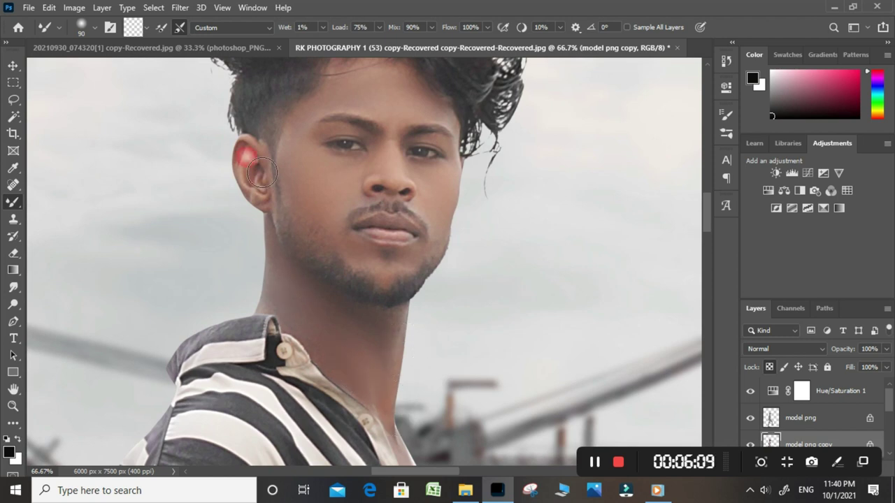
{"action": "scroll", "coordinate": [344, 226], "scroll_direction": "down", "scroll_amount": 2}
{"action": "scroll", "coordinate": [356, 327], "scroll_direction": "down", "scroll_amount": 2}
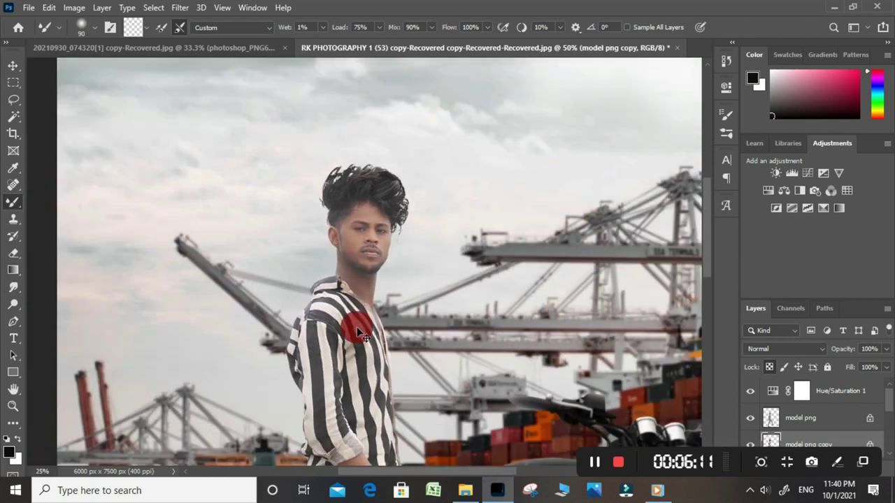
{"action": "scroll", "coordinate": [357, 327], "scroll_direction": "down", "scroll_amount": 5}
{"action": "mouse_move", "coordinate": [357, 326]}
{"action": "left_mouse_down"}
{"action": "mouse_move", "coordinate": [415, 232]}
{"action": "mouse_move", "coordinate": [369, 250]}
{"action": "left_mouse_up"}
Step: Enlarge the brush again and blend the remaining skin, including the arm and hand
{"action": "scroll", "coordinate": [414, 232], "scroll_direction": "up", "scroll_amount": 1}
{"action": "scroll", "coordinate": [409, 230], "scroll_direction": "up", "scroll_amount": 3}
{"action": "key", "text": "bracketright"}
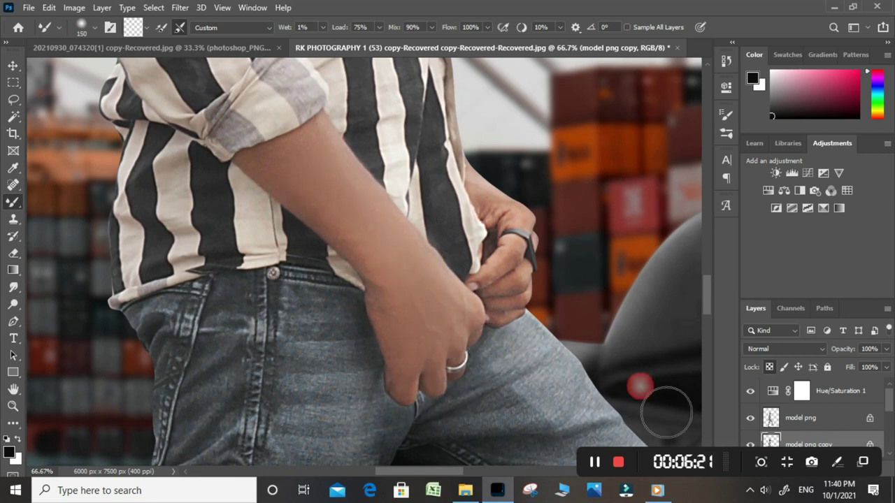
{"action": "scroll", "coordinate": [423, 335], "scroll_direction": "down", "scroll_amount": 2}
{"action": "scroll", "coordinate": [360, 286], "scroll_direction": "down", "scroll_amount": 1}
{"action": "scroll", "coordinate": [359, 287], "scroll_direction": "down", "scroll_amount": 1}
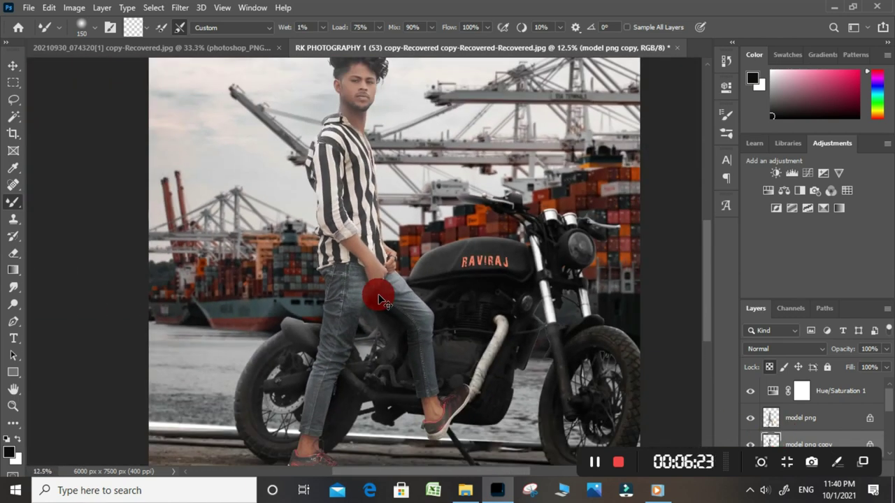
{"action": "scroll", "coordinate": [378, 299], "scroll_direction": "down", "scroll_amount": 1}
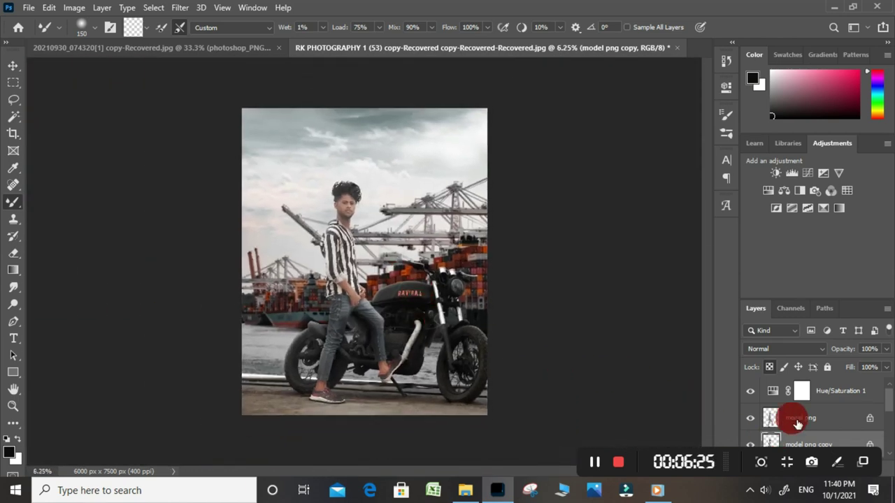
{"action": "scroll", "coordinate": [390, 231], "scroll_direction": "up", "scroll_amount": 1}
{"action": "scroll", "coordinate": [366, 226], "scroll_direction": "up", "scroll_amount": 1}
{"action": "scroll", "coordinate": [372, 189], "scroll_direction": "up", "scroll_amount": 1}
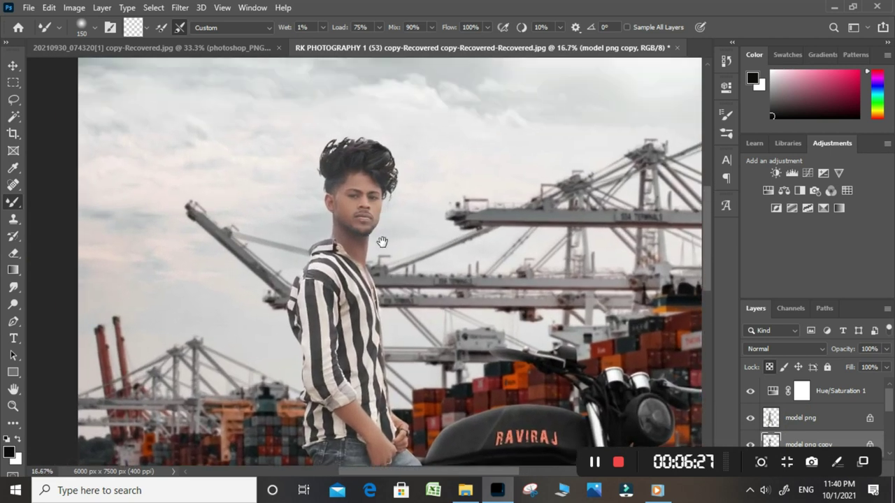
{"action": "scroll", "coordinate": [383, 242], "scroll_direction": "up", "scroll_amount": 1}
{"action": "scroll", "coordinate": [379, 233], "scroll_direction": "up", "scroll_amount": 1}
{"action": "scroll", "coordinate": [310, 175], "scroll_direction": "up", "scroll_amount": 1}
{"action": "scroll", "coordinate": [325, 224], "scroll_direction": "up", "scroll_amount": 1}
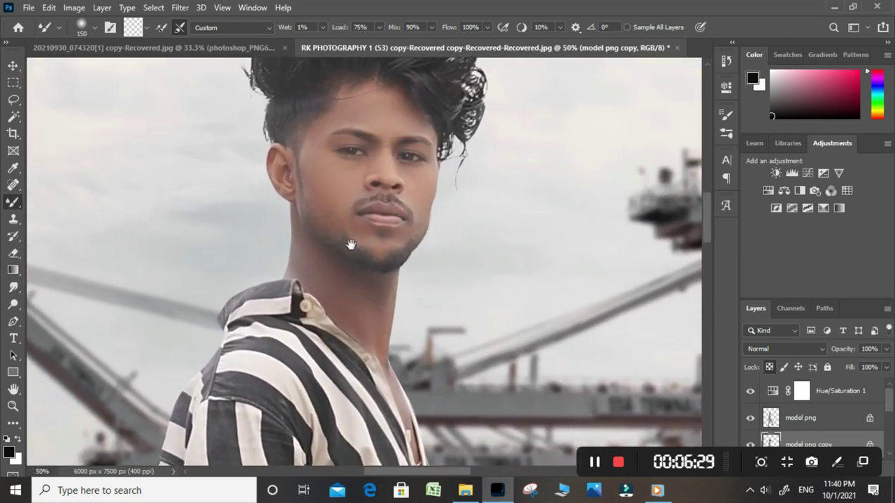
Step: Switch to the standard Brush in Normal mode, adjust its opacity, and make white the paint colour
{"action": "right_click", "coordinate": [9, 206]}
{"action": "left_click", "coordinate": [46, 201]}
{"action": "left_click", "coordinate": [210, 28]}
{"action": "left_click", "coordinate": [246, 36]}
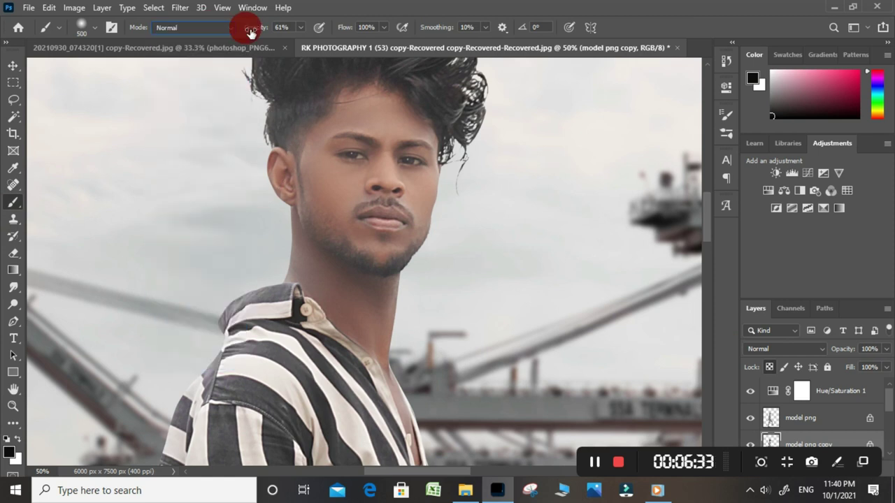
{"action": "left_click", "coordinate": [300, 27]}
{"action": "key", "text": "x"}
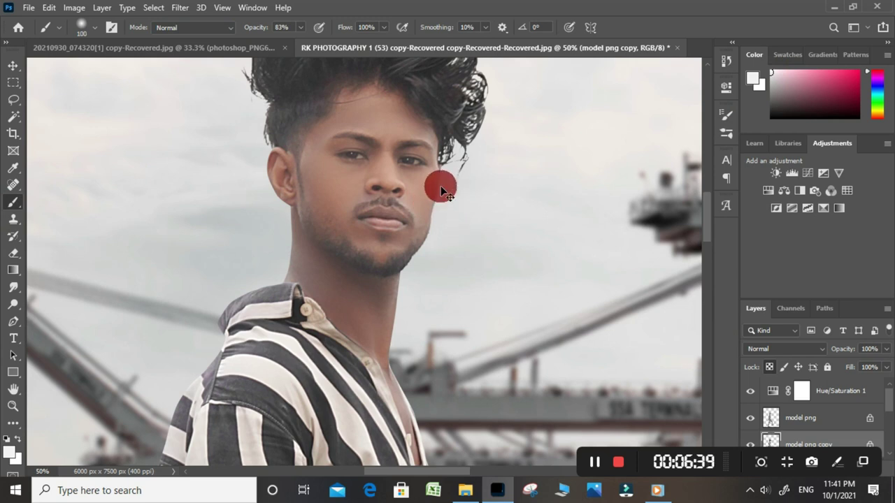
Step: Touch up the face edge beside the collar with a smaller brush
{"action": "key", "text": "ctrl+plus"}
{"action": "left_click_drag", "start_coordinate": [455, 175], "coordinate": [385, 235]}
{"action": "key", "text": "bracketleft"}
{"action": "key", "text": "bracketleft"}
{"action": "key", "text": "bracketleft"}
{"action": "key", "text": "bracketleft"}
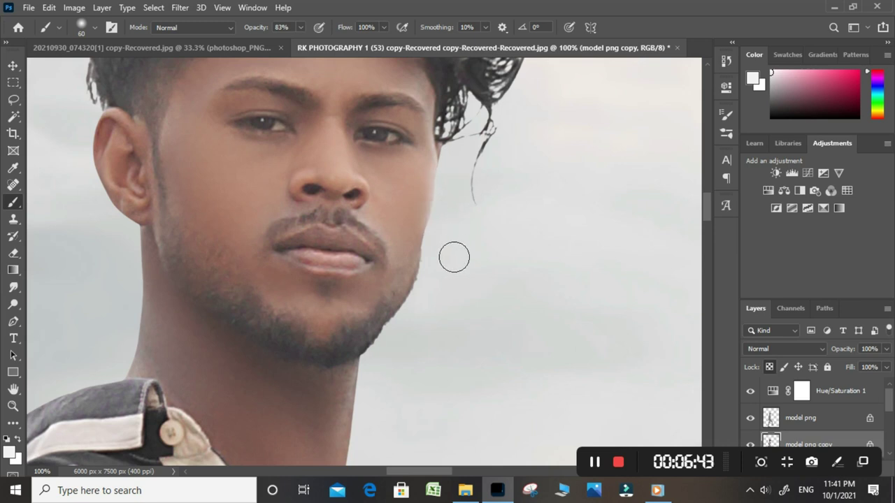
{"action": "scroll", "coordinate": [433, 339], "scroll_direction": "left", "scroll_amount": 3}
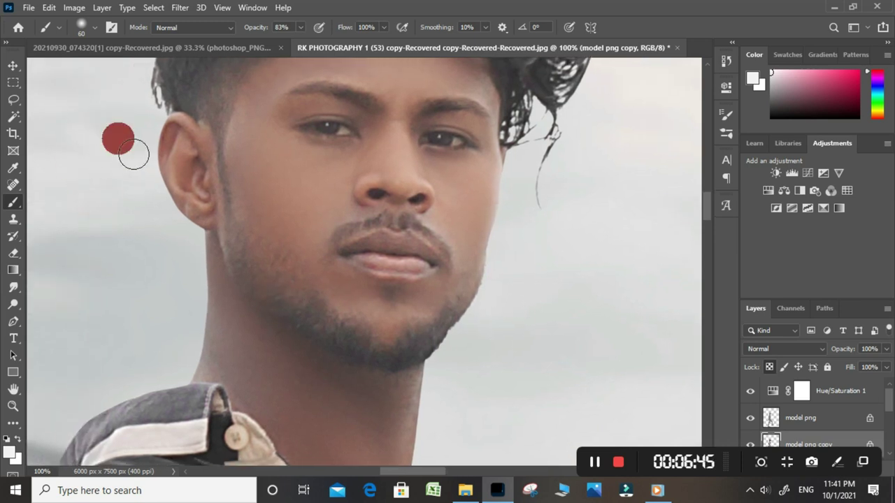
{"action": "left_click_drag", "start_coordinate": [205, 257], "coordinate": [209, 268]}
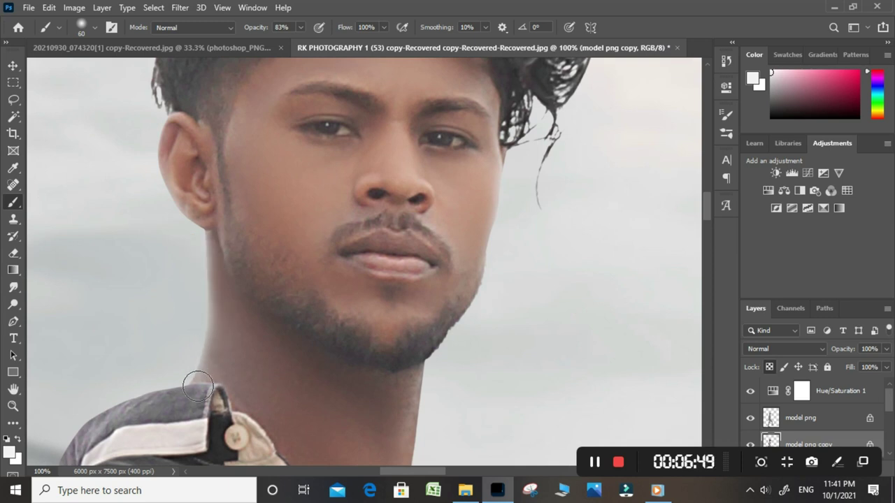
{"action": "left_click_drag", "start_coordinate": [175, 387], "coordinate": [347, 210]}
{"action": "left_click", "coordinate": [329, 200]}
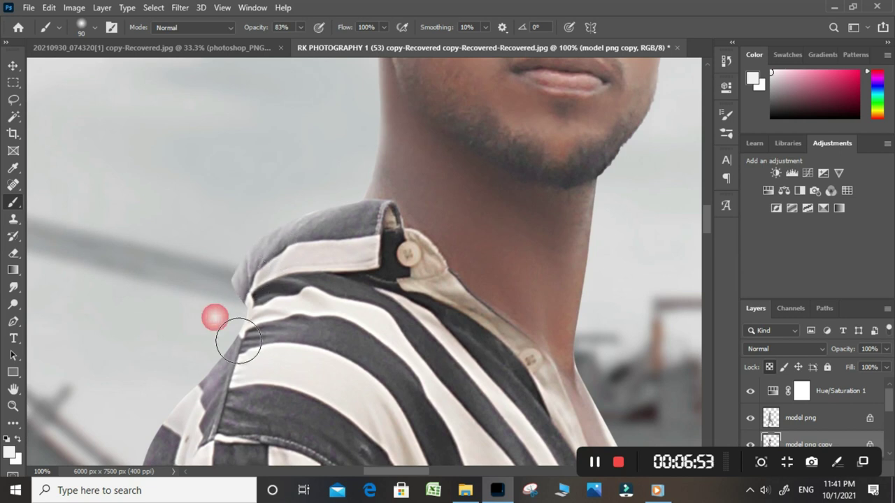
Step: Move to the shoulder and sleeve and enlarge the brush
{"action": "left_click_drag", "start_coordinate": [240, 336], "coordinate": [306, 222]}
{"action": "left_click_drag", "start_coordinate": [179, 349], "coordinate": [294, 136]}
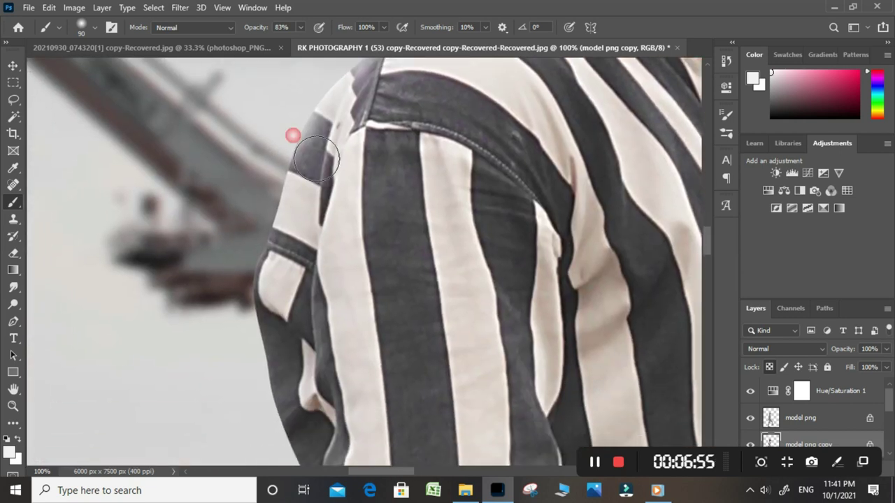
{"action": "scroll", "coordinate": [275, 352], "scroll_direction": "down", "scroll_amount": 4}
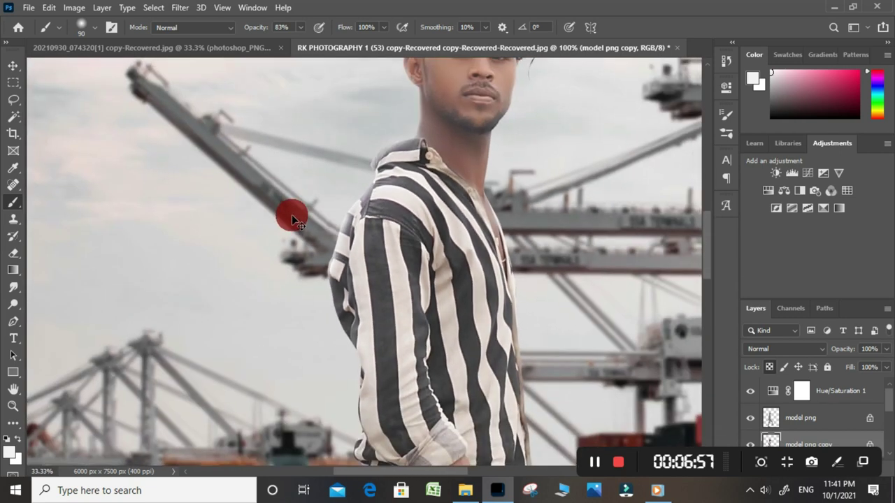
{"action": "left_click_drag", "start_coordinate": [287, 217], "coordinate": [296, 226]}
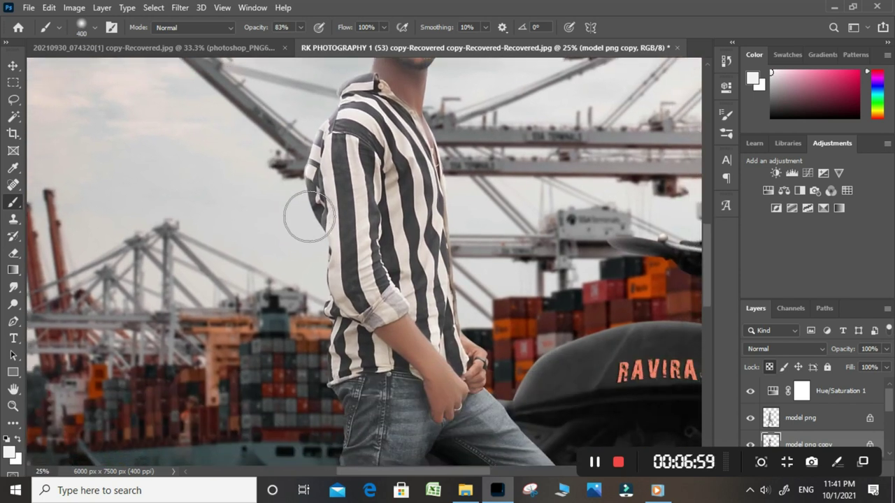
{"action": "left_click_drag", "start_coordinate": [325, 260], "coordinate": [304, 360]}
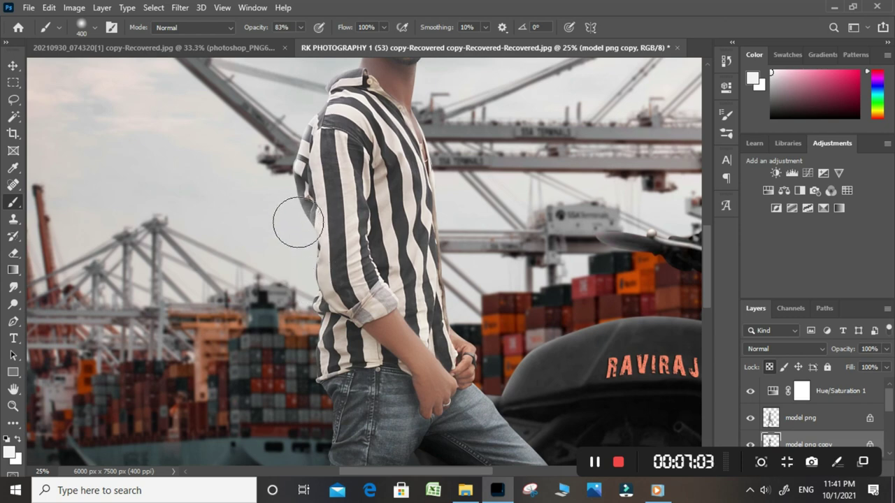
{"action": "scroll", "coordinate": [290, 220], "scroll_direction": "right", "scroll_amount": 5}
{"action": "scroll", "coordinate": [289, 220], "scroll_direction": "up", "scroll_amount": 3}
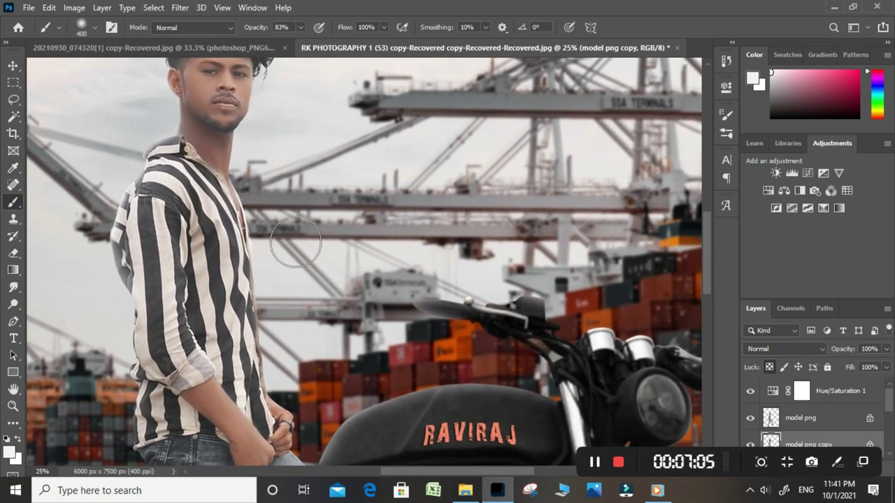
Step: Zoom out to the whole composite and scroll the Layers panel to the lower layers
{"action": "key", "text": "ctrl+minus"}
{"action": "scroll", "coordinate": [287, 168], "scroll_direction": "up", "scroll_amount": 1}
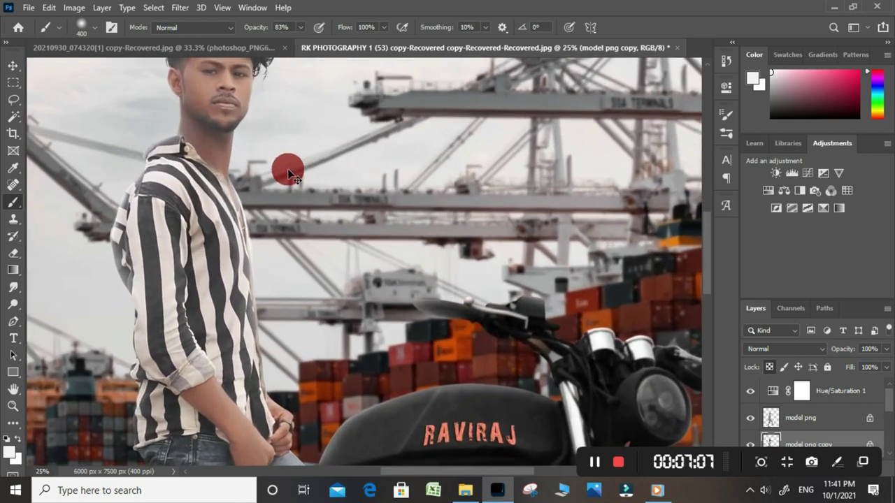
{"action": "scroll", "coordinate": [288, 168], "scroll_direction": "up", "scroll_amount": 1}
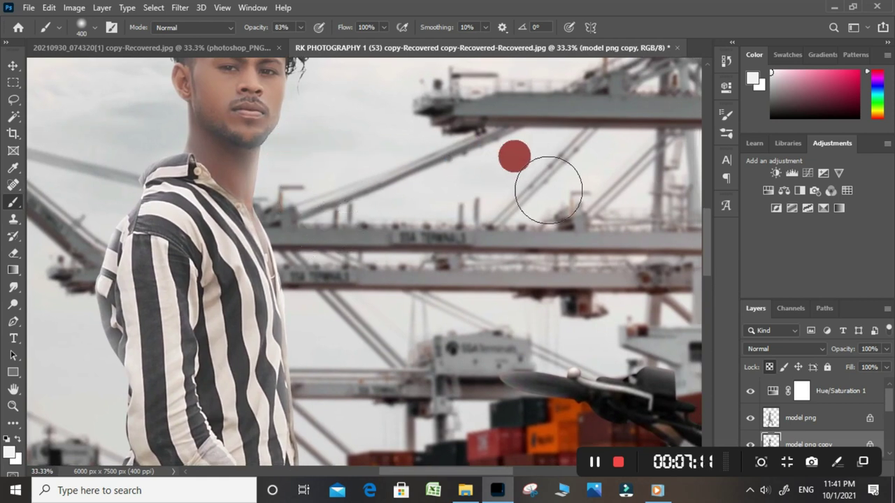
{"action": "scroll", "coordinate": [515, 154], "scroll_direction": "down", "scroll_amount": 1}
{"action": "scroll", "coordinate": [431, 192], "scroll_direction": "down", "scroll_amount": 2}
{"action": "scroll", "coordinate": [371, 302], "scroll_direction": "down", "scroll_amount": 1}
{"action": "scroll", "coordinate": [360, 259], "scroll_direction": "down", "scroll_amount": 1}
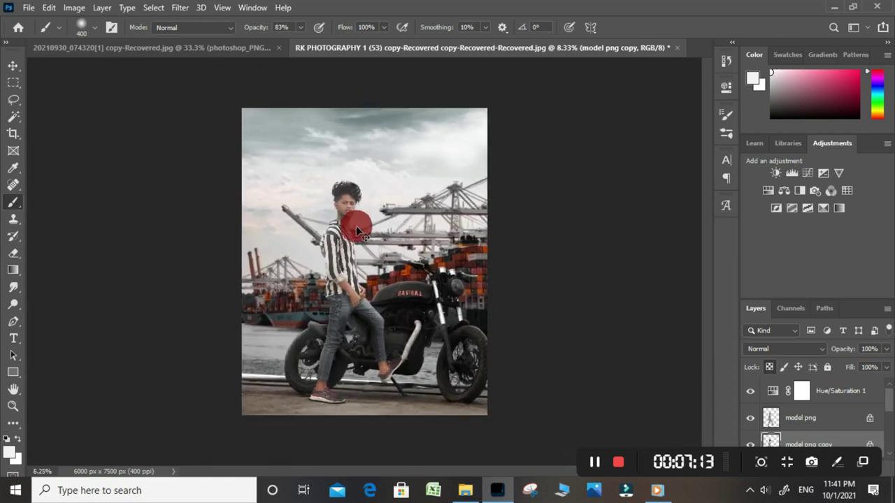
{"action": "scroll", "coordinate": [367, 203], "scroll_direction": "up", "scroll_amount": 1}
{"action": "scroll", "coordinate": [378, 189], "scroll_direction": "up", "scroll_amount": 1}
{"action": "scroll", "coordinate": [410, 316], "scroll_direction": "up", "scroll_amount": 1}
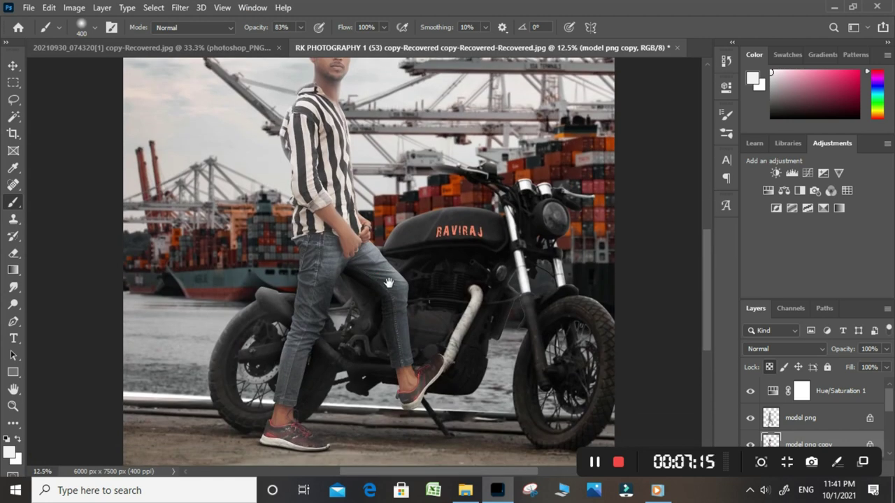
{"action": "scroll", "coordinate": [514, 328], "scroll_direction": "down", "scroll_amount": 2}
{"action": "scroll", "coordinate": [530, 365], "scroll_direction": "down", "scroll_amount": 1}
{"action": "scroll", "coordinate": [433, 344], "scroll_direction": "up", "scroll_amount": 1}
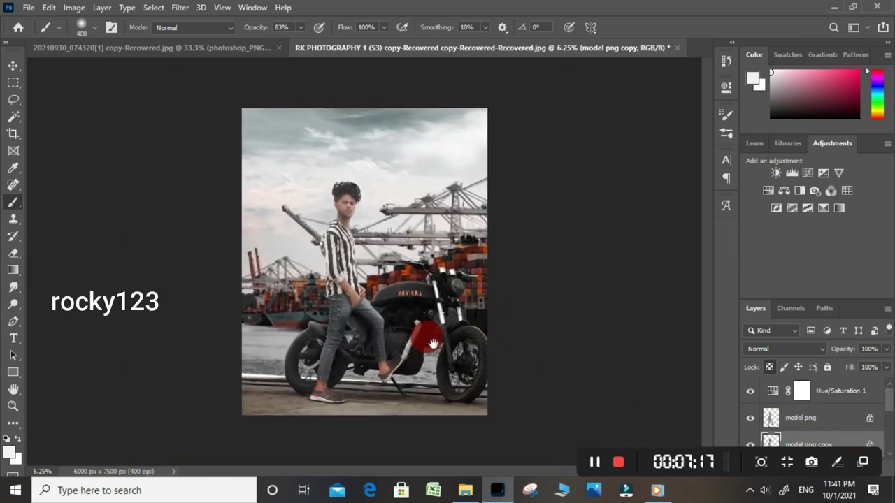
{"action": "scroll", "coordinate": [467, 350], "scroll_direction": "up", "scroll_amount": 1}
{"action": "scroll", "coordinate": [832, 419], "scroll_direction": "down", "scroll_amount": 2}
{"action": "scroll", "coordinate": [804, 423], "scroll_direction": "down", "scroll_amount": 2}
{"action": "scroll", "coordinate": [807, 426], "scroll_direction": "up", "scroll_amount": 1}
{"action": "scroll", "coordinate": [807, 426], "scroll_direction": "down", "scroll_amount": 1}
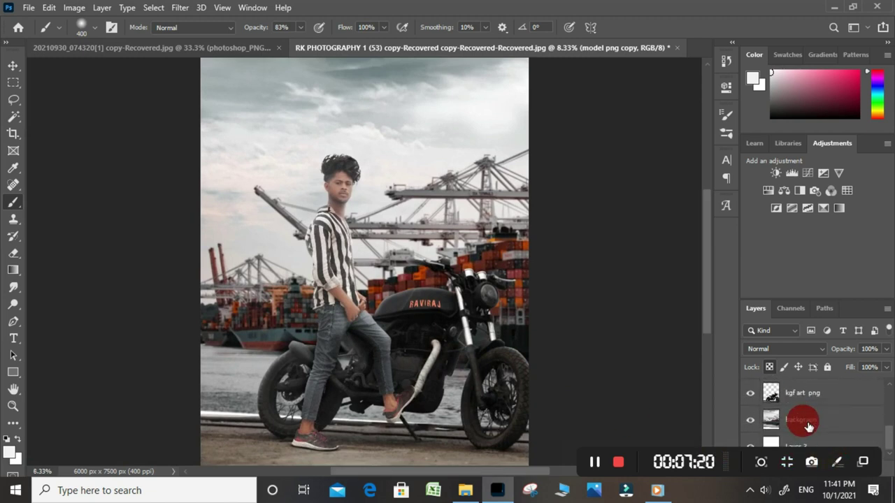
{"action": "left_click", "coordinate": [829, 421]}
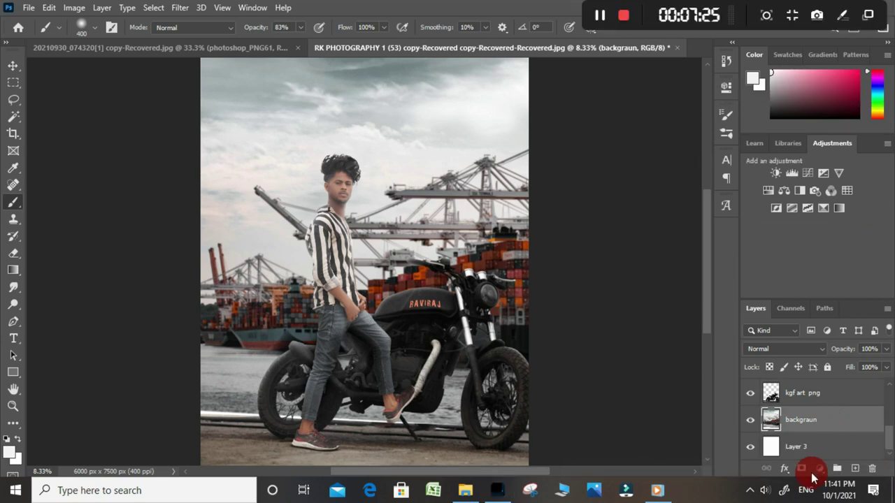
{"action": "scroll", "coordinate": [246, 241], "scroll_direction": "up", "scroll_amount": 1}
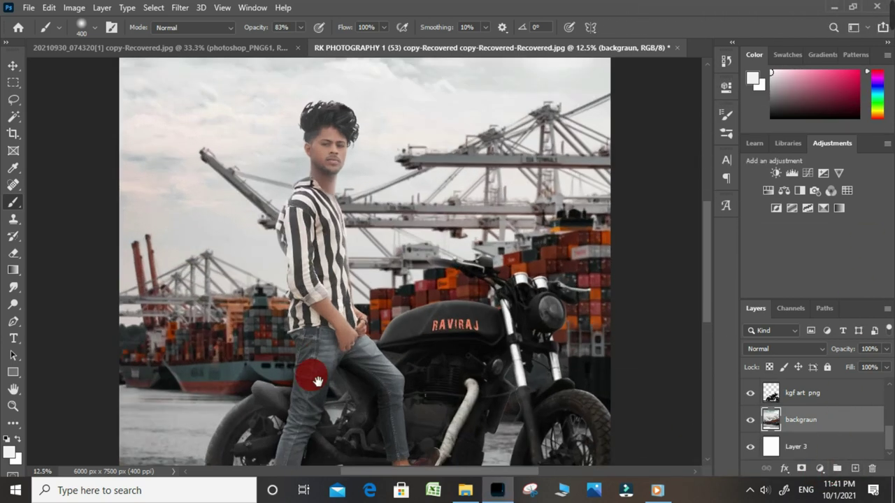
{"action": "scroll", "coordinate": [318, 336], "scroll_direction": "down", "scroll_amount": 3}
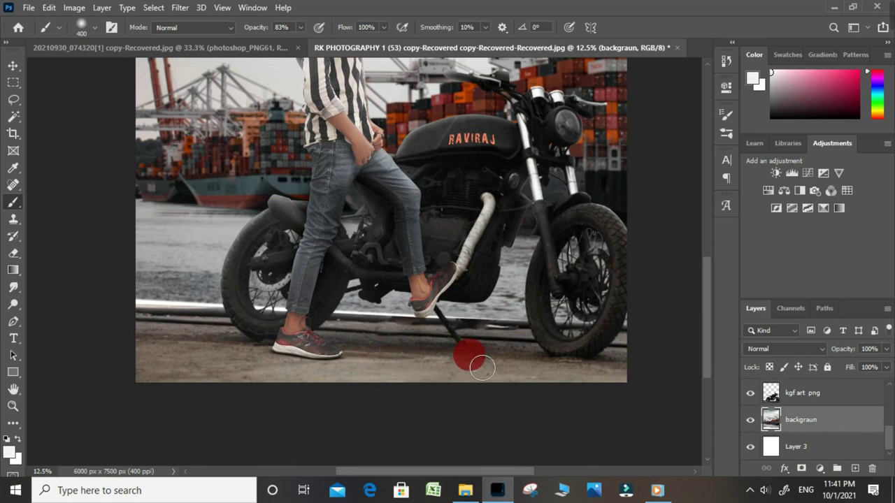
{"action": "left_click_drag", "start_coordinate": [789, 420], "coordinate": [811, 402]}
{"action": "left_click_drag", "start_coordinate": [399, 355], "coordinate": [615, 357]}
{"action": "key", "text": "ctrl+u"}
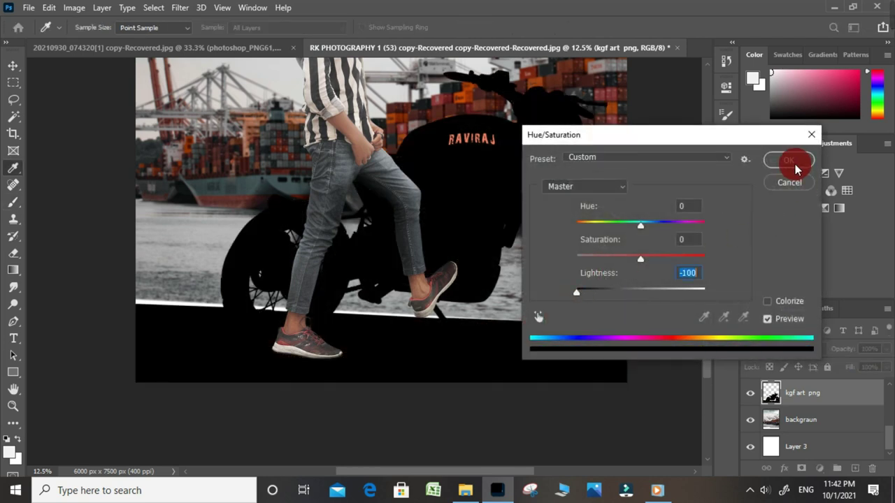
{"action": "left_click", "coordinate": [787, 184]}
{"action": "key", "text": "b"}
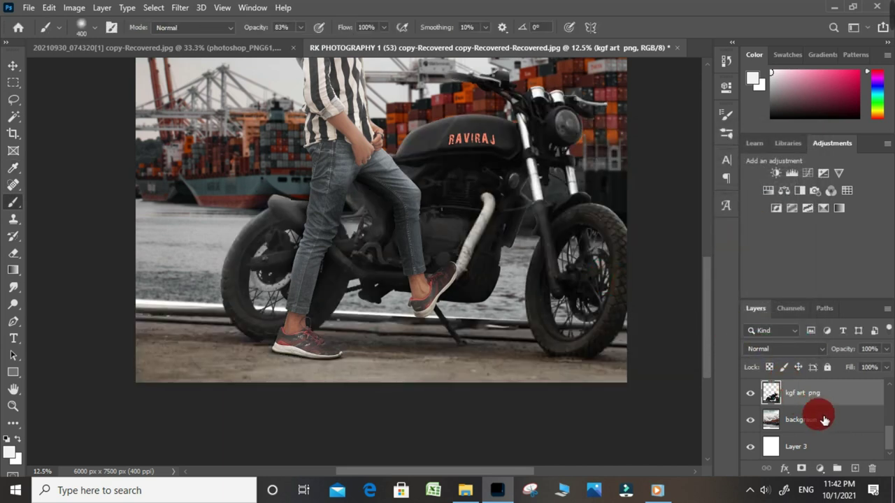
Step: Add a new layer and squash the white glow into a thin strip
{"action": "left_click", "coordinate": [855, 469]}
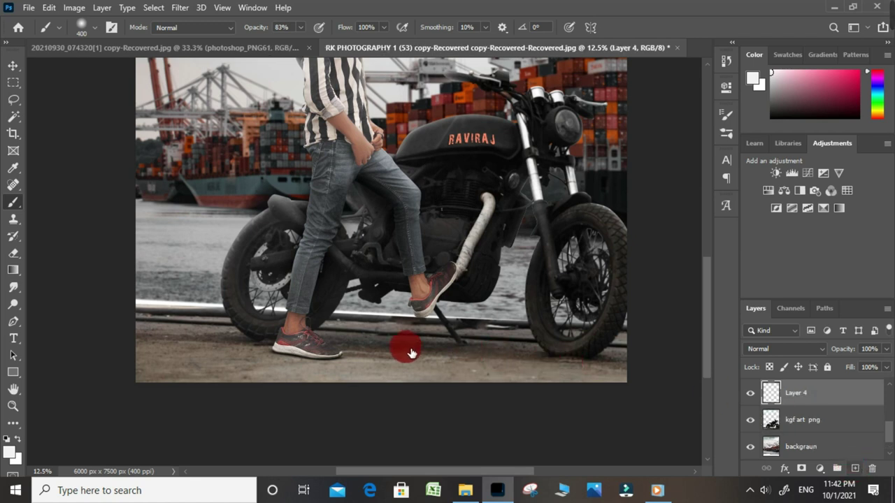
{"action": "key", "text": "ctrl+t"}
{"action": "left_click_drag", "start_coordinate": [382, 314], "coordinate": [386, 357]}
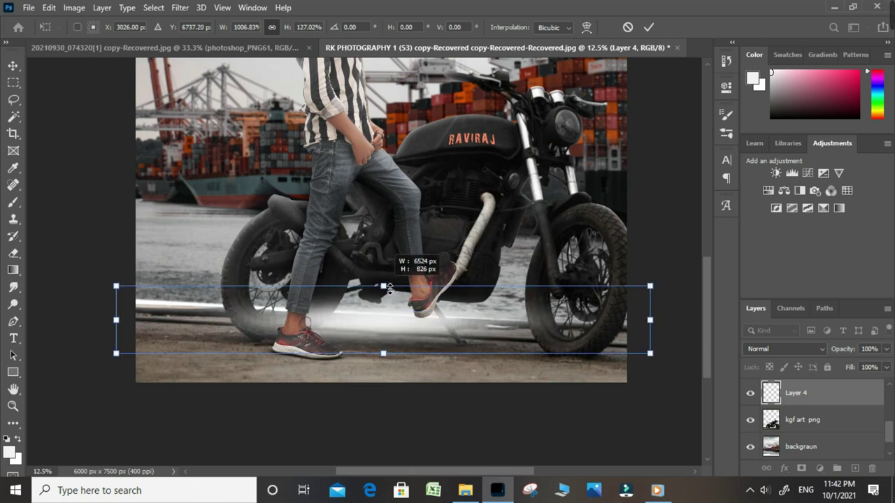
{"action": "key", "text": "Return"}
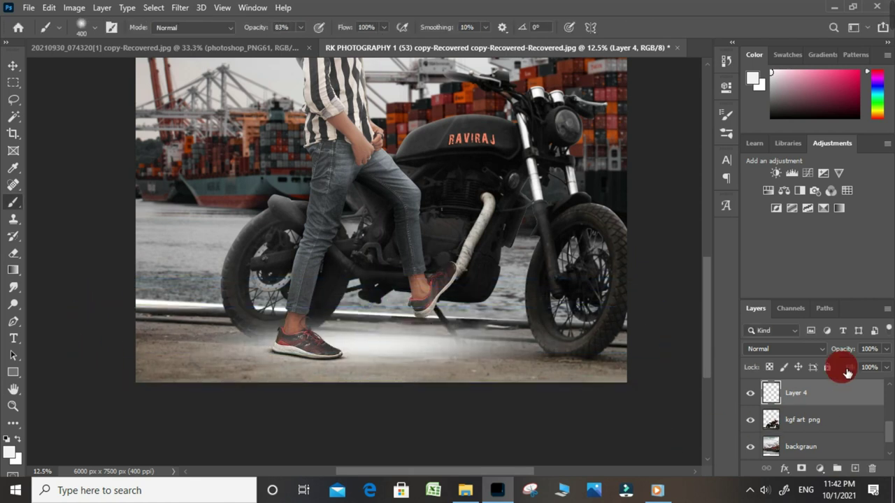
Step: Darken the strip to black with Lightness -100 and skew it under the bike's wheels
{"action": "key", "text": "ctrl+u"}
{"action": "left_click_drag", "start_coordinate": [640, 292], "coordinate": [576, 292]}
{"action": "left_click", "coordinate": [788, 160]}
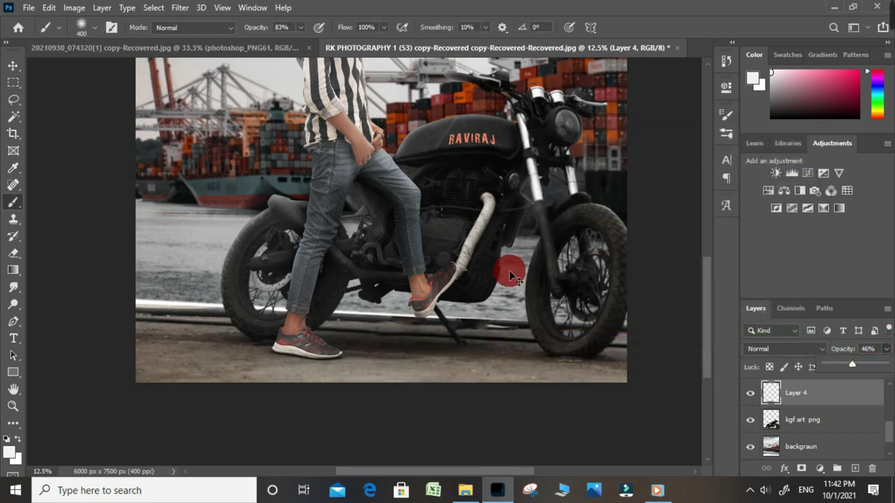
{"action": "key", "text": "ctrl+t"}
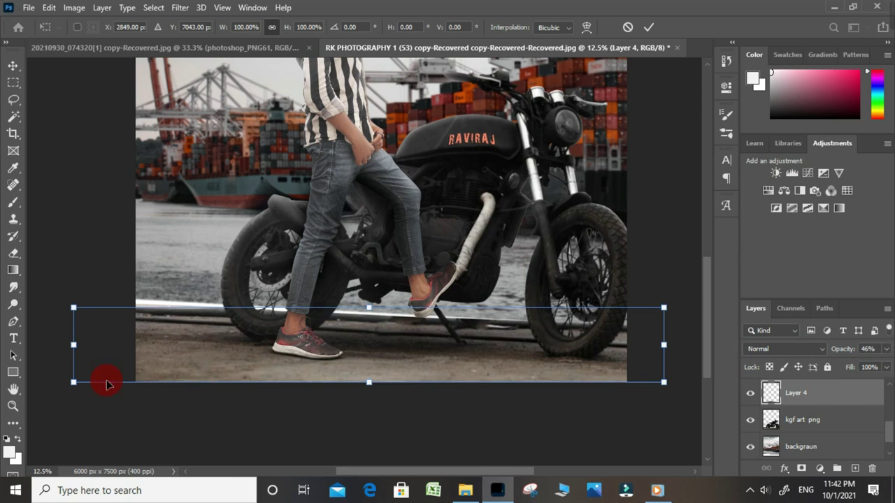
{"action": "left_click_drag", "start_coordinate": [73, 382], "coordinate": [28, 419]}
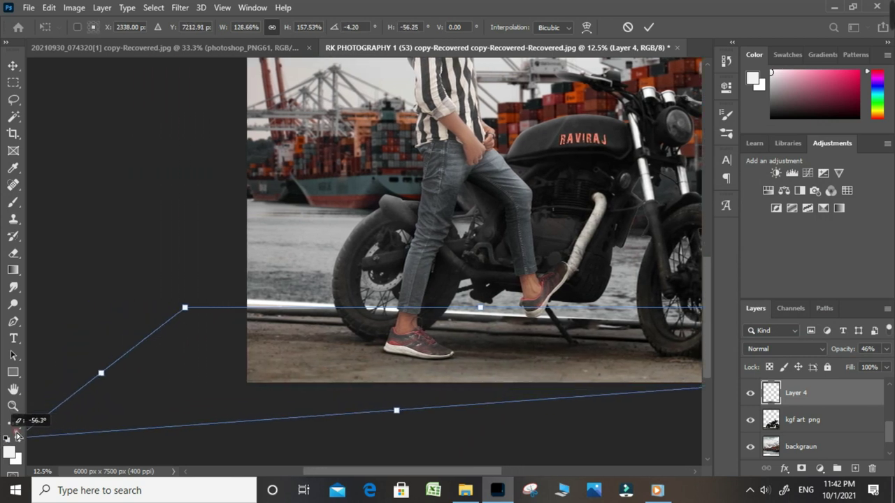
{"action": "left_click_drag", "start_coordinate": [683, 299], "coordinate": [584, 351]}
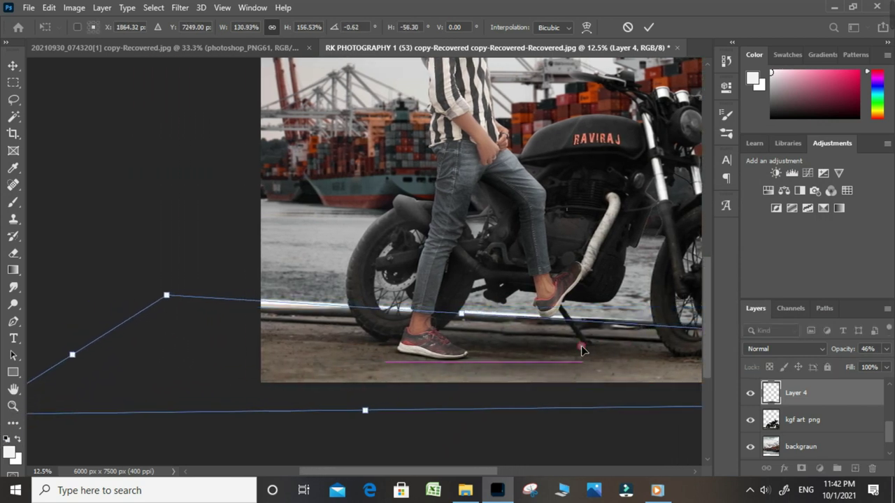
{"action": "key", "text": "Return"}
Step: Return to the Brush, zoom out, and select the Hue/Saturation adjustment's mask
{"action": "key", "text": "b"}
{"action": "key", "text": "ctrl+minus"}
{"action": "key", "text": "ctrl+minus"}
{"action": "key", "text": "ctrl+plus"}
{"action": "key", "text": "ctrl+minus"}
{"action": "scroll", "coordinate": [845, 402], "scroll_direction": "up", "scroll_amount": 3}
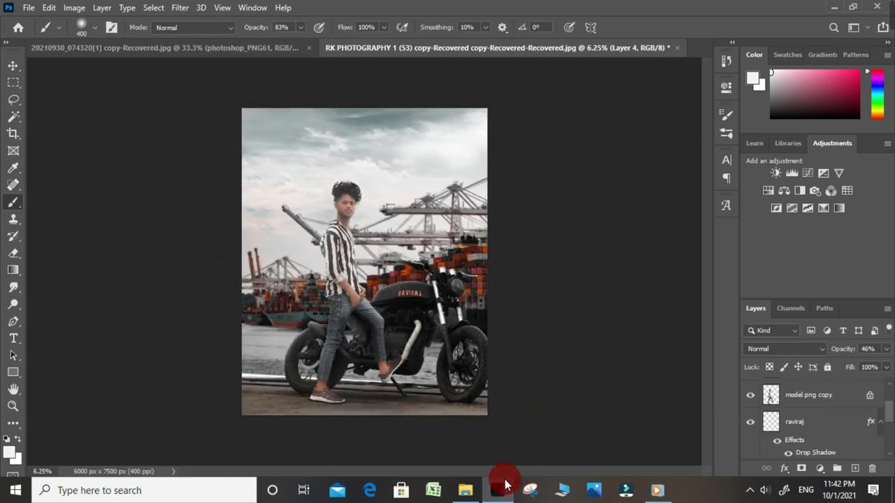
{"action": "scroll", "coordinate": [805, 398], "scroll_direction": "up", "scroll_amount": 2}
{"action": "left_click", "coordinate": [806, 399]}
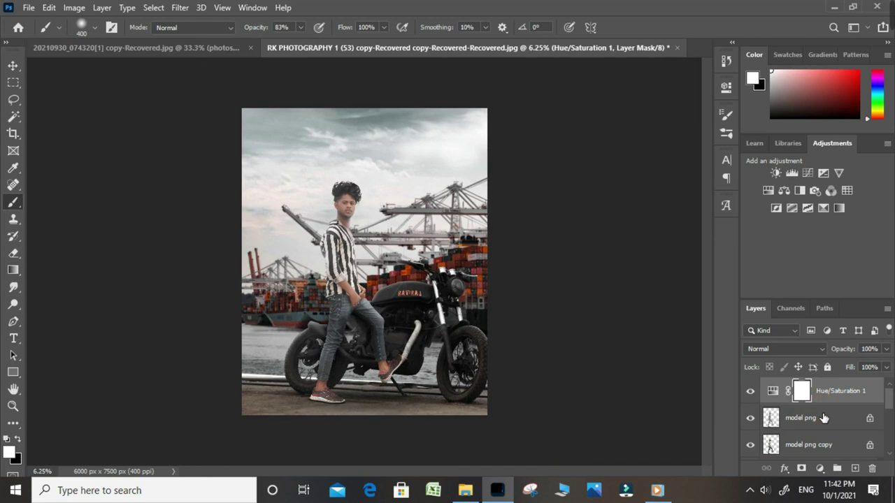
Step: Add a new empty layer above the Hue/Saturation 1 adjustment layer
{"action": "left_click", "coordinate": [819, 420]}
{"action": "key", "text": "ctrl+plus"}
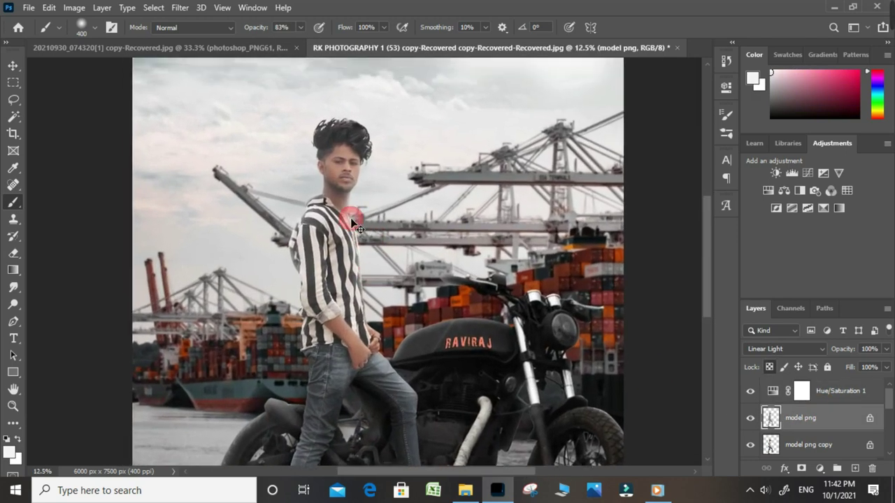
{"action": "scroll", "coordinate": [348, 160], "scroll_direction": "up", "scroll_amount": 1}
{"action": "scroll", "coordinate": [414, 277], "scroll_direction": "down", "scroll_amount": 2}
{"action": "scroll", "coordinate": [433, 313], "scroll_direction": "down", "scroll_amount": 2}
{"action": "scroll", "coordinate": [433, 315], "scroll_direction": "up", "scroll_amount": 1}
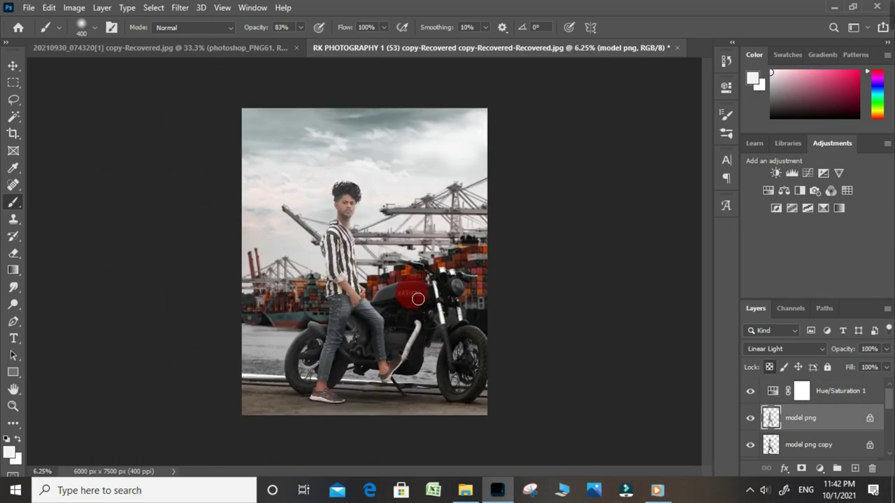
{"action": "scroll", "coordinate": [410, 296], "scroll_direction": "up", "scroll_amount": 1}
{"action": "scroll", "coordinate": [410, 296], "scroll_direction": "down", "scroll_amount": 1}
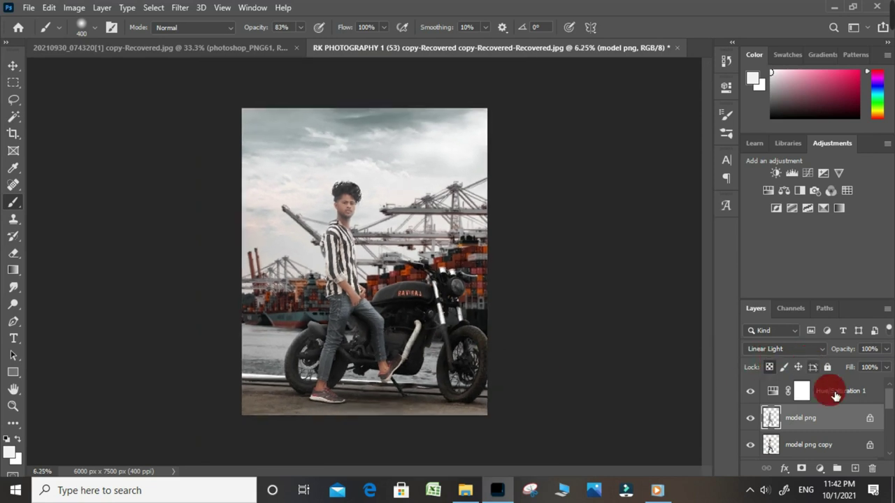
{"action": "left_click", "coordinate": [864, 391]}
{"action": "left_click", "coordinate": [854, 468]}
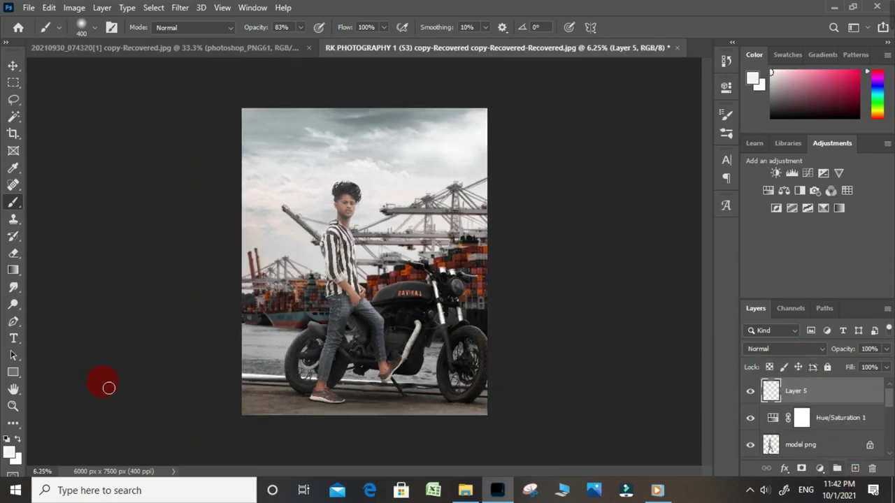
Step: Fill it with a black-to-white gradient, flip it vertically, and squash it to the bottom
{"action": "left_click", "coordinate": [15, 271]}
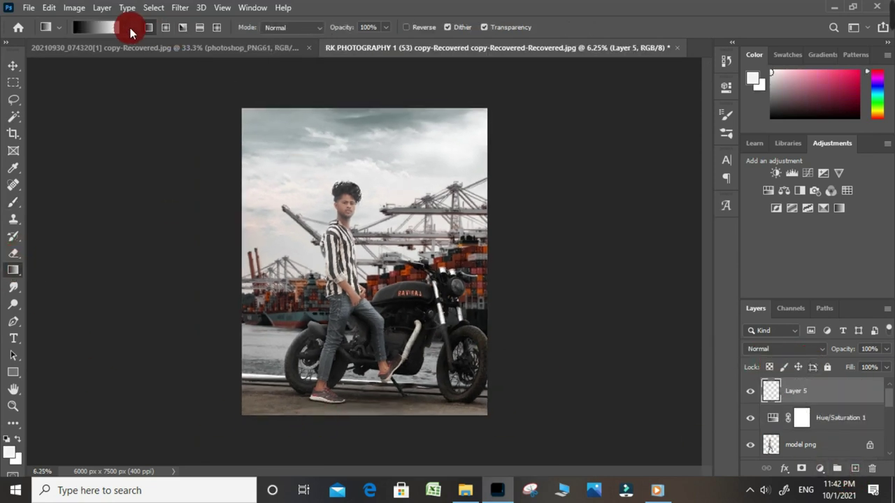
{"action": "left_click_drag", "start_coordinate": [364, 404], "coordinate": [368, 413]}
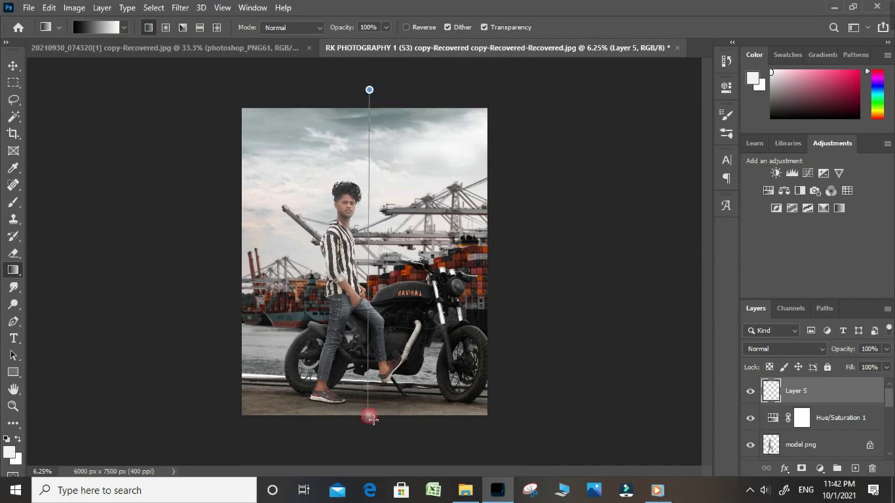
{"action": "key", "text": "ctrl+t"}
{"action": "right_click", "coordinate": [407, 241]}
{"action": "left_click", "coordinate": [401, 266]}
{"action": "left_click_drag", "start_coordinate": [364, 110], "coordinate": [360, 307]}
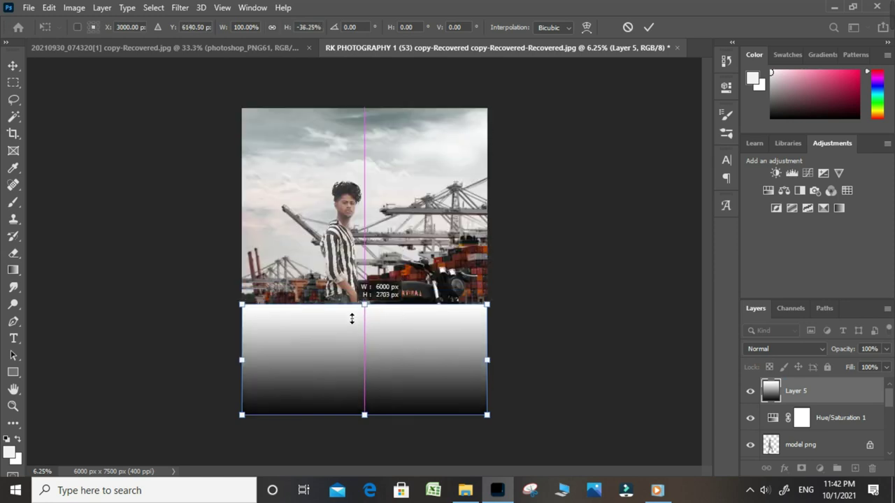
Step: Erase the gradient's hard top edge and clear it off the bike's front wheel
{"action": "left_click", "coordinate": [13, 253]}
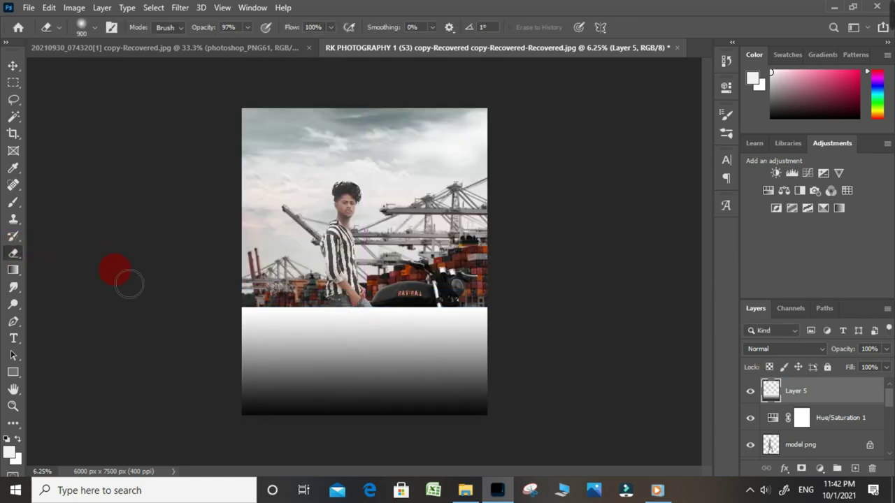
{"action": "left_click_drag", "start_coordinate": [126, 281], "coordinate": [464, 314]}
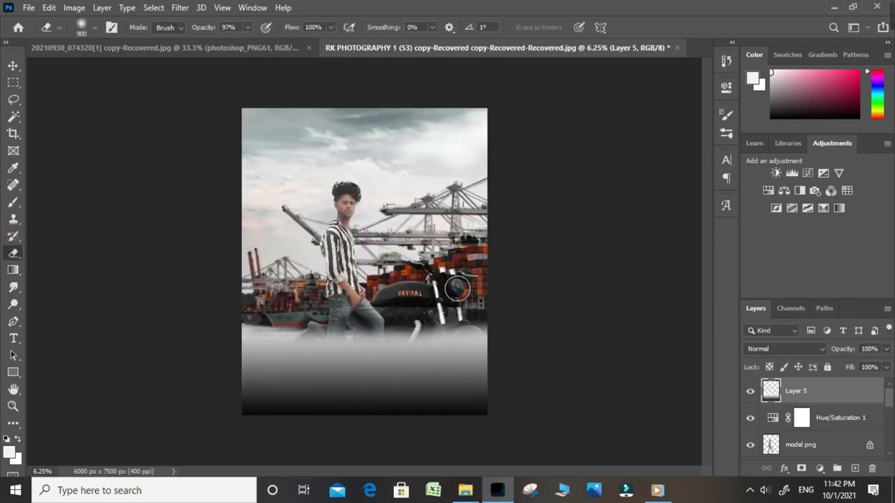
{"action": "mouse_move", "coordinate": [578, 343]}
{"action": "left_mouse_down"}
{"action": "mouse_move", "coordinate": [239, 360]}
{"action": "mouse_move", "coordinate": [619, 364]}
{"action": "mouse_move", "coordinate": [204, 385]}
{"action": "left_mouse_up"}
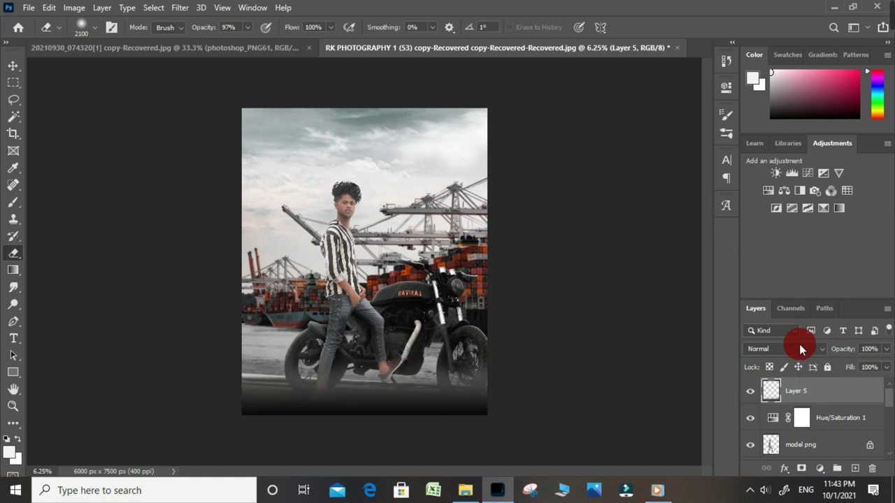
Step: Set the gradient layer to Multiply and enlarge the dark band downward
{"action": "left_click", "coordinate": [801, 349]}
{"action": "left_click", "coordinate": [765, 200]}
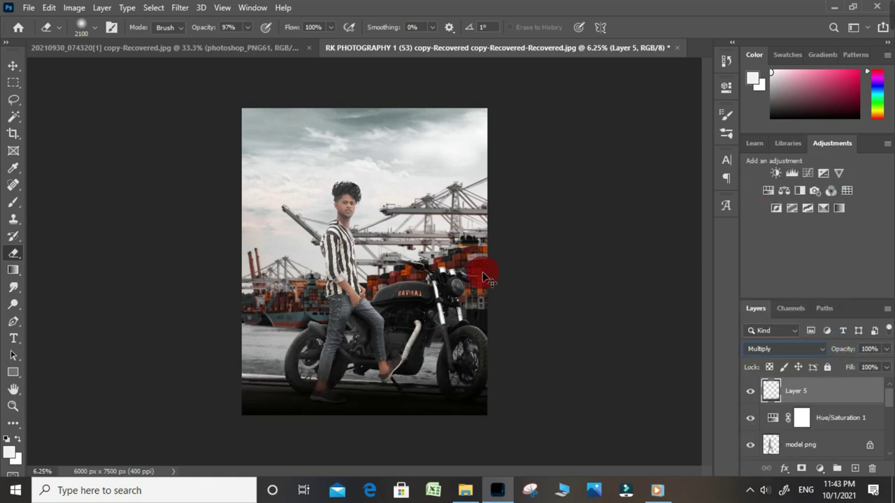
{"action": "key", "text": "ctrl+t"}
{"action": "left_click_drag", "start_coordinate": [373, 341], "coordinate": [372, 363]}
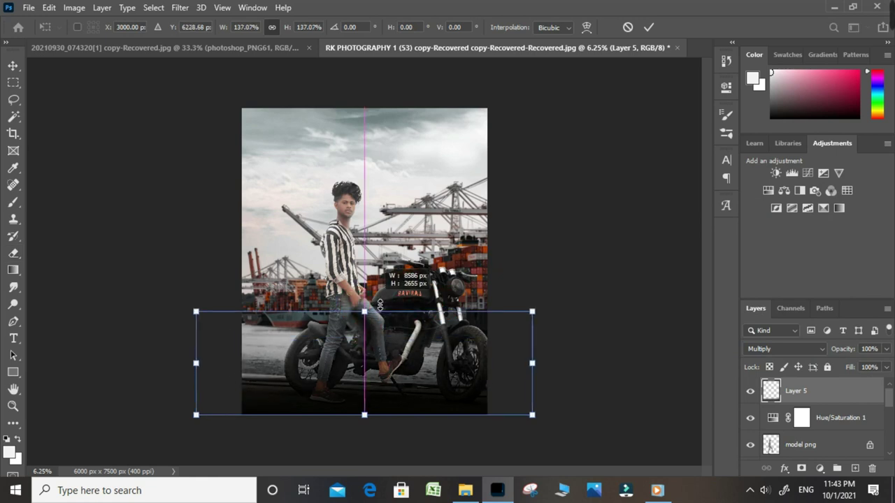
{"action": "key", "text": "Return"}
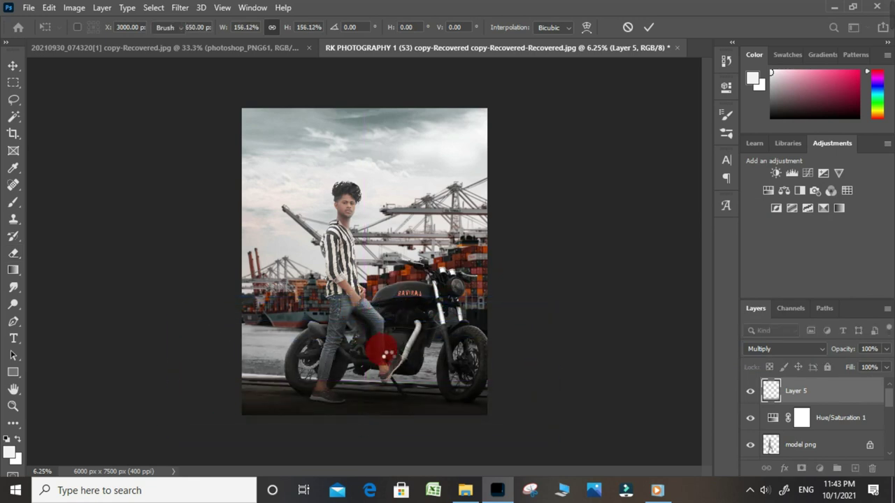
{"action": "key", "text": "e"}
{"action": "key", "text": "ctrl+plus"}
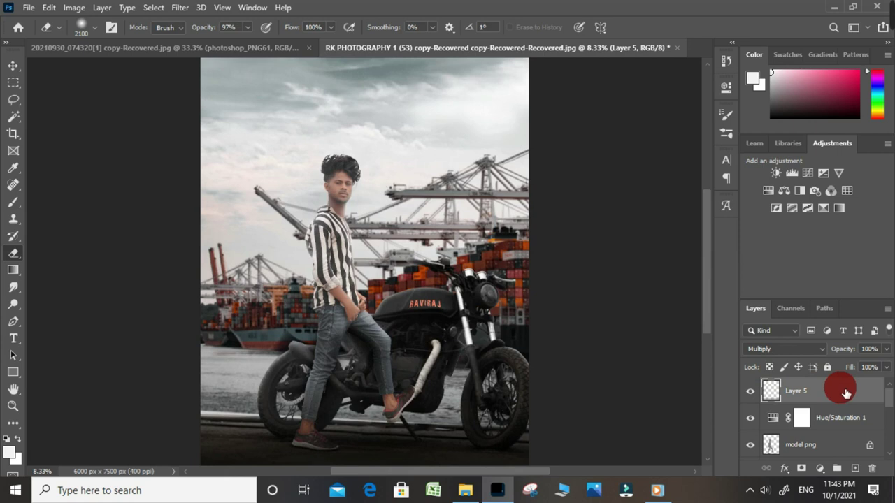
Step: Merge all visible layers into Layer 5 and duplicate it as Layer 5 copy
{"action": "right_click", "coordinate": [838, 396]}
{"action": "left_click", "coordinate": [794, 396]}
{"action": "right_click", "coordinate": [827, 396]}
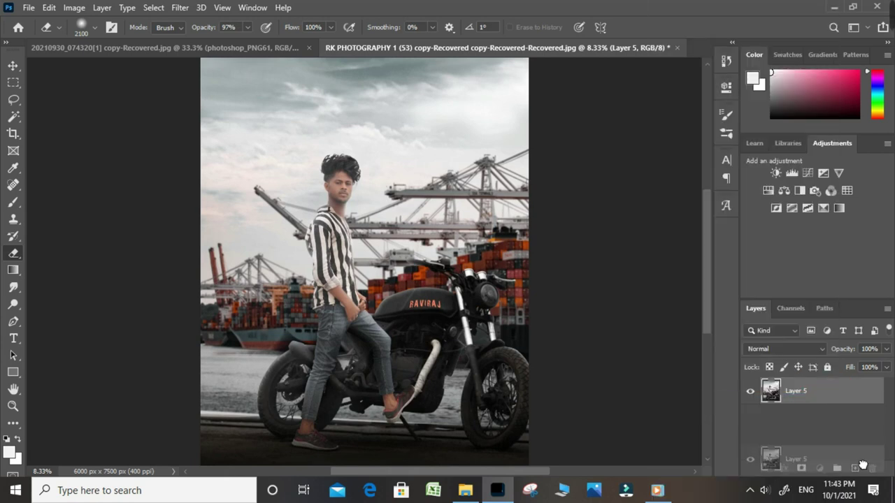
{"action": "left_click_drag", "start_coordinate": [845, 395], "coordinate": [856, 468]}
{"action": "left_click", "coordinate": [200, 7]}
Step: Apply the Camera Raw Filter to the layer copy with Sharpening 70 and Noise Reduction 11
{"action": "left_click", "coordinate": [178, 7]}
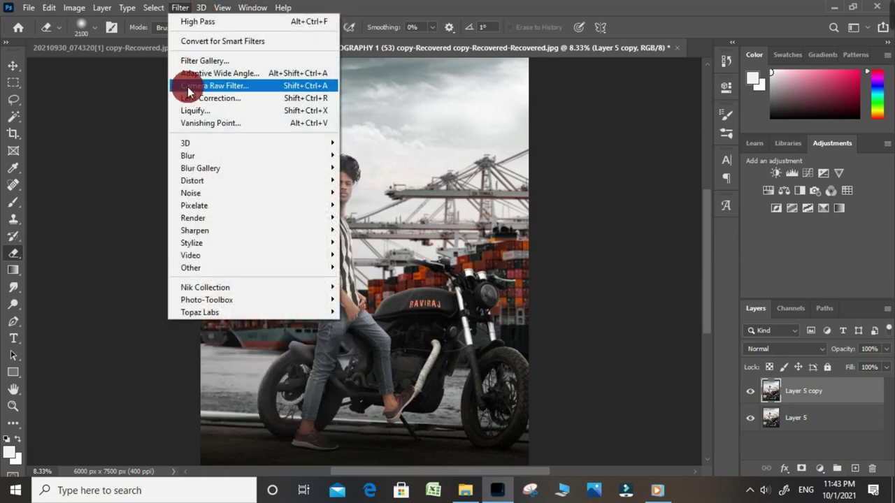
{"action": "left_click", "coordinate": [202, 85]}
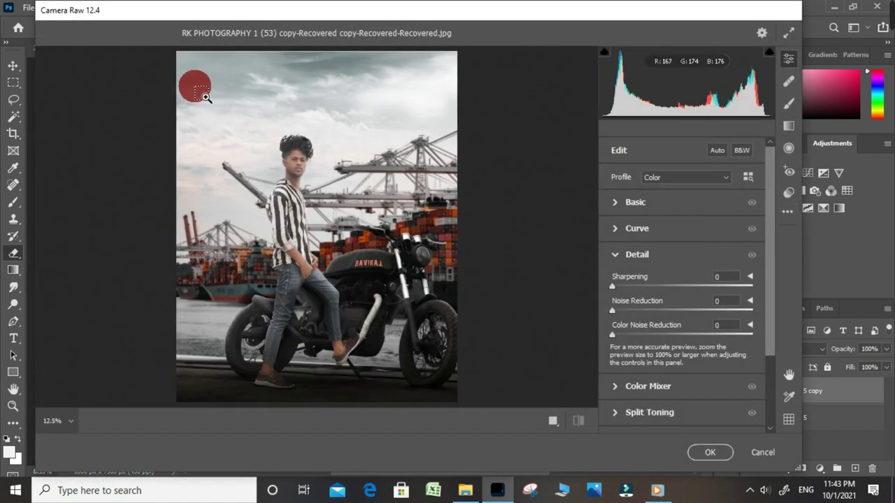
{"action": "left_click_drag", "start_coordinate": [203, 91], "coordinate": [423, 166]}
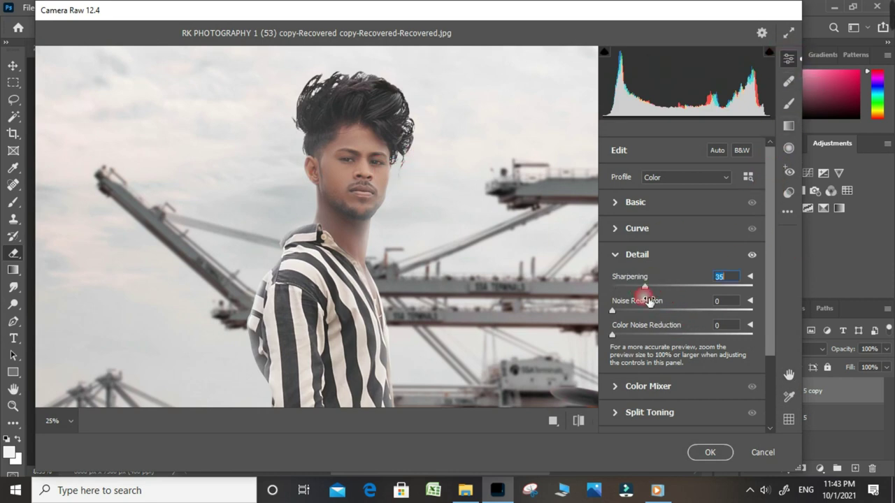
{"action": "left_click", "coordinate": [677, 289]}
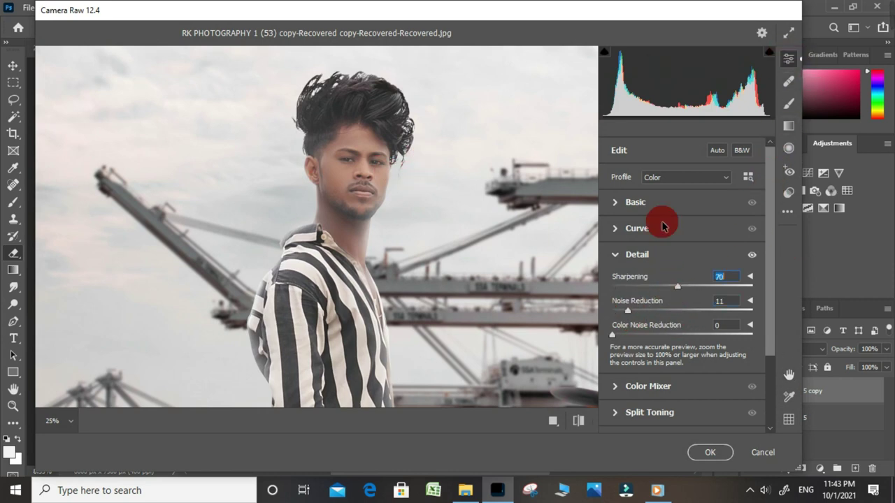
Step: In Basic, set Texture +20, Clarity +21 and Dehaze +21
{"action": "left_click", "coordinate": [618, 204]}
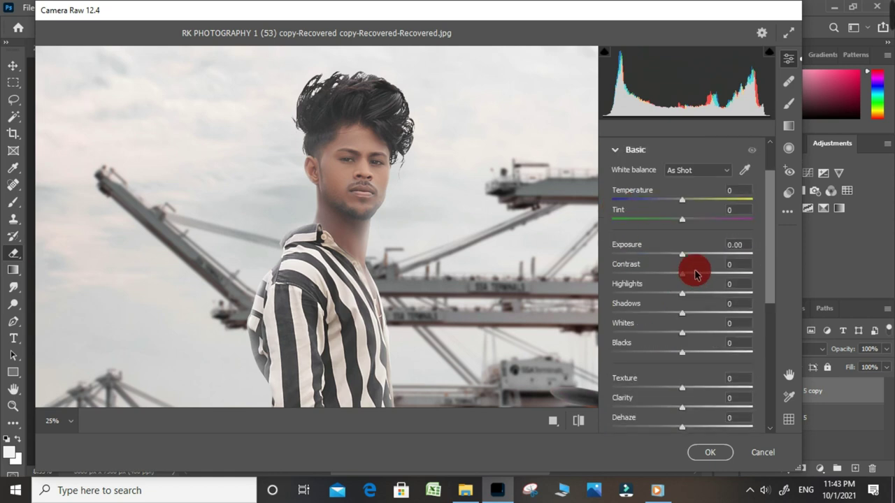
{"action": "left_click", "coordinate": [697, 401]}
{"action": "left_click", "coordinate": [487, 291], "text": "alt"}
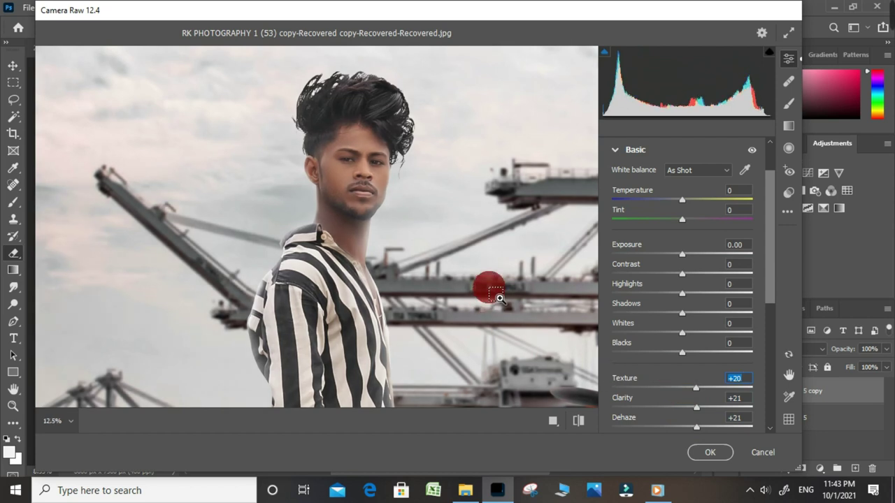
{"action": "scroll", "coordinate": [689, 349], "scroll_direction": "down", "scroll_amount": 1}
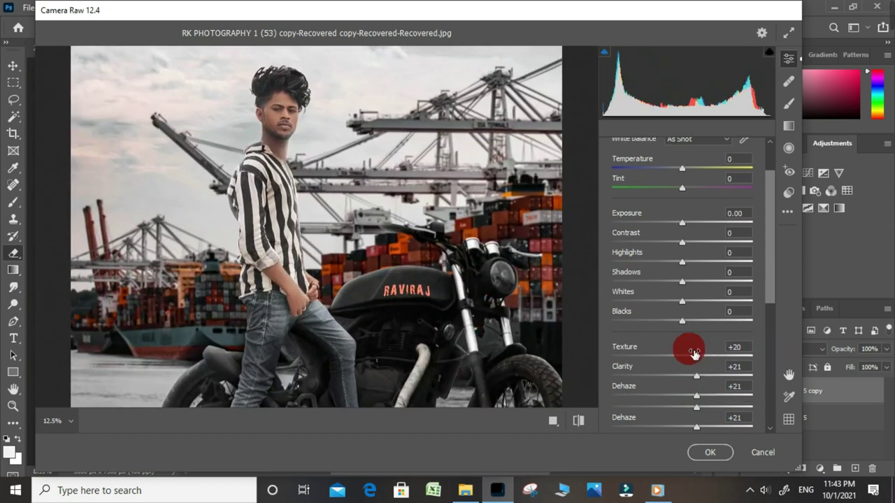
{"action": "scroll", "coordinate": [664, 366], "scroll_direction": "down", "scroll_amount": 3}
{"action": "scroll", "coordinate": [673, 363], "scroll_direction": "down", "scroll_amount": 2}
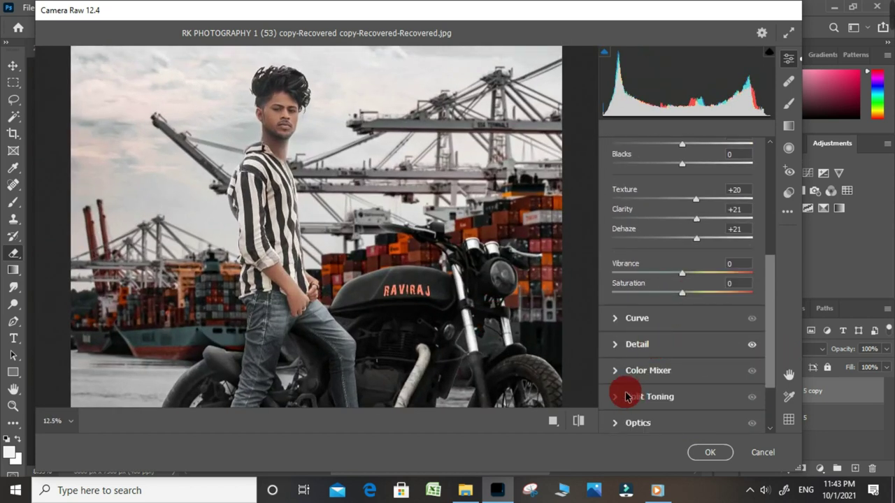
Step: In the Color Mixer, raise Orange Luminance to +45
{"action": "left_click", "coordinate": [623, 369]}
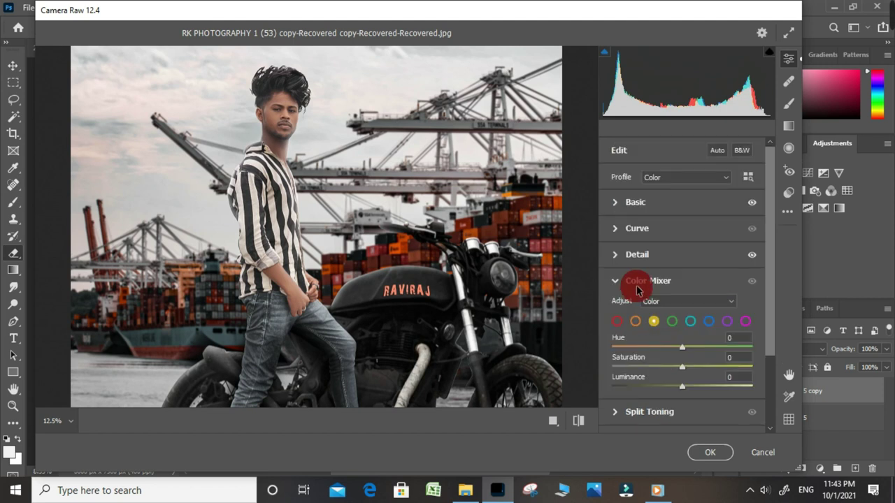
{"action": "left_click", "coordinate": [713, 386]}
{"action": "left_click", "coordinate": [299, 145]}
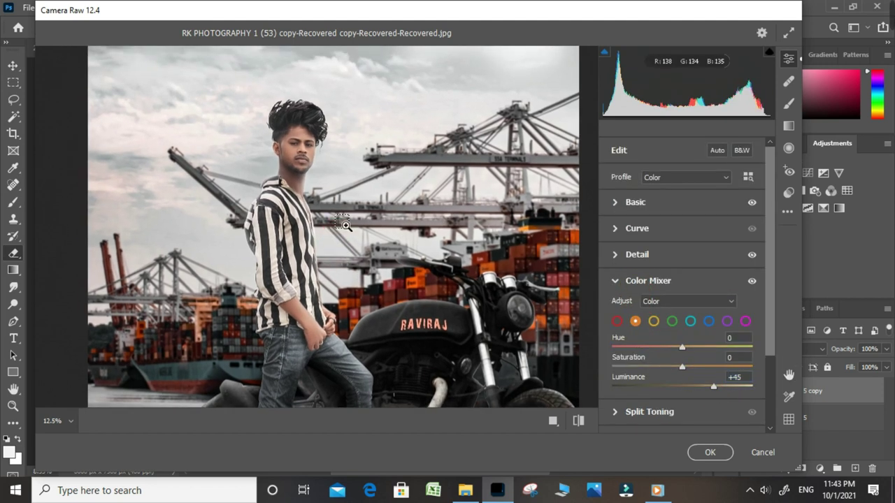
{"action": "scroll", "coordinate": [309, 209], "scroll_direction": "down", "scroll_amount": 1}
{"action": "scroll", "coordinate": [399, 220], "scroll_direction": "down", "scroll_amount": 1}
{"action": "scroll", "coordinate": [364, 228], "scroll_direction": "down", "scroll_amount": 1}
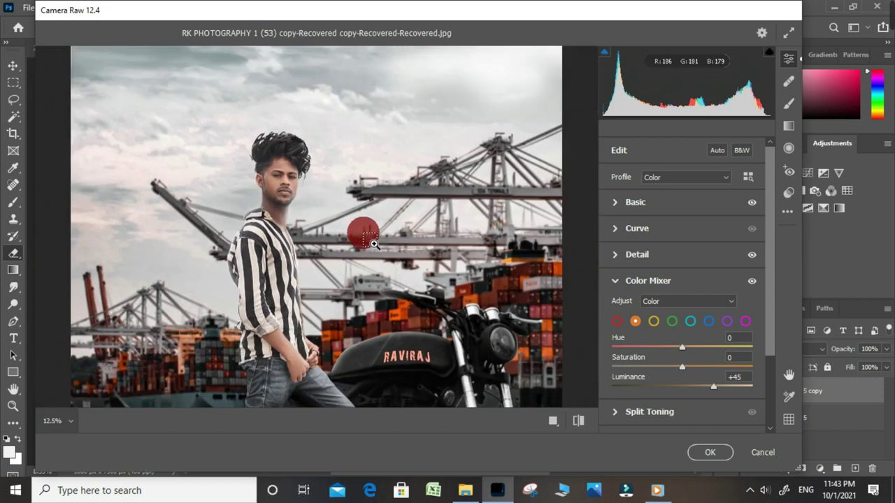
{"action": "scroll", "coordinate": [386, 274], "scroll_direction": "down", "scroll_amount": 1}
Step: Set Yellow and Aqua Saturation to -100
{"action": "left_click", "coordinate": [655, 322]}
{"action": "scroll", "coordinate": [490, 266], "scroll_direction": "up", "scroll_amount": 3}
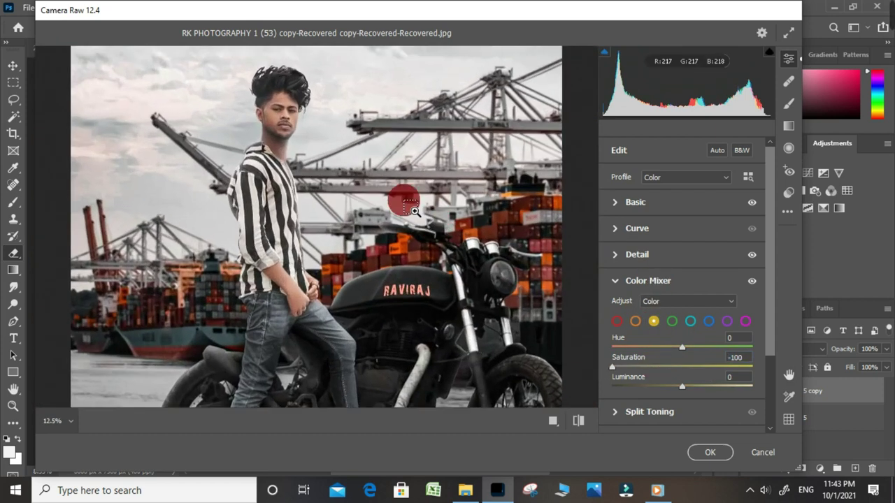
{"action": "scroll", "coordinate": [355, 156], "scroll_direction": "down", "scroll_amount": 1}
{"action": "left_click", "coordinate": [691, 322]}
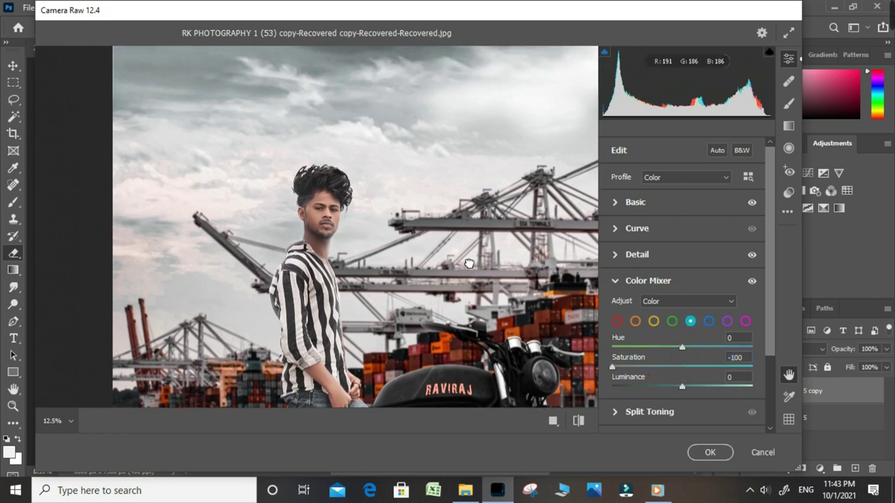
{"action": "scroll", "coordinate": [475, 259], "scroll_direction": "down", "scroll_amount": 2}
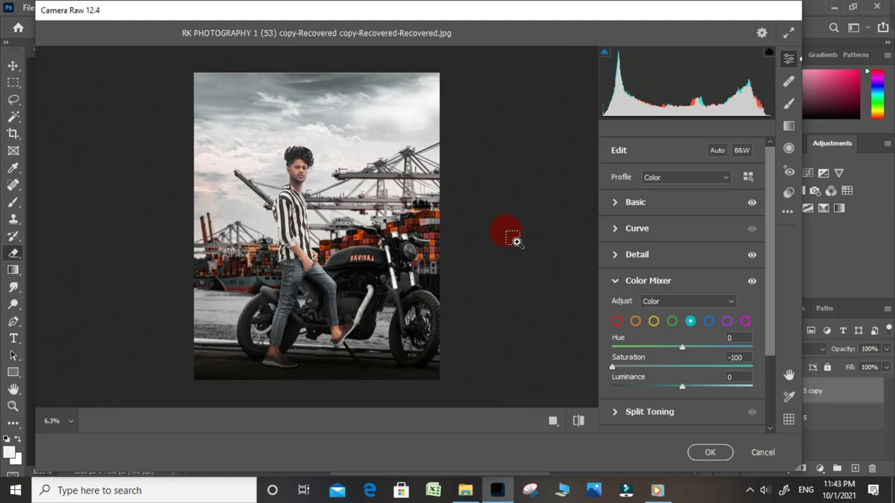
{"action": "left_click", "coordinate": [512, 238]}
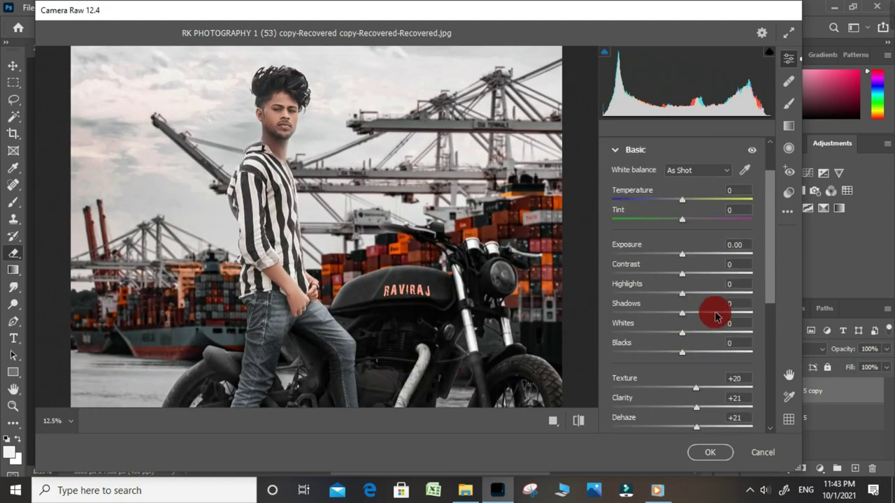
Step: Set Shadows +47, Highlights +36 and Whites +36 in the Basic panel
{"action": "left_click", "coordinate": [714, 312]}
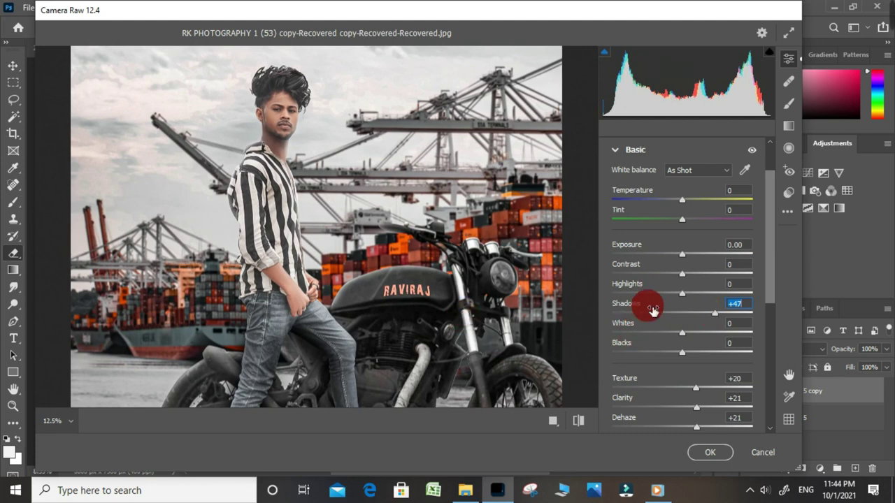
{"action": "left_click_drag", "start_coordinate": [695, 297], "coordinate": [706, 296]}
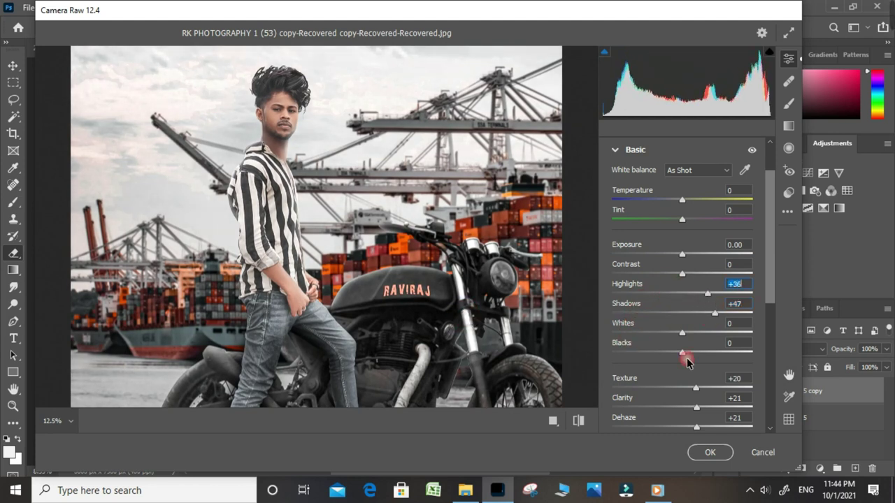
{"action": "left_click", "coordinate": [708, 335]}
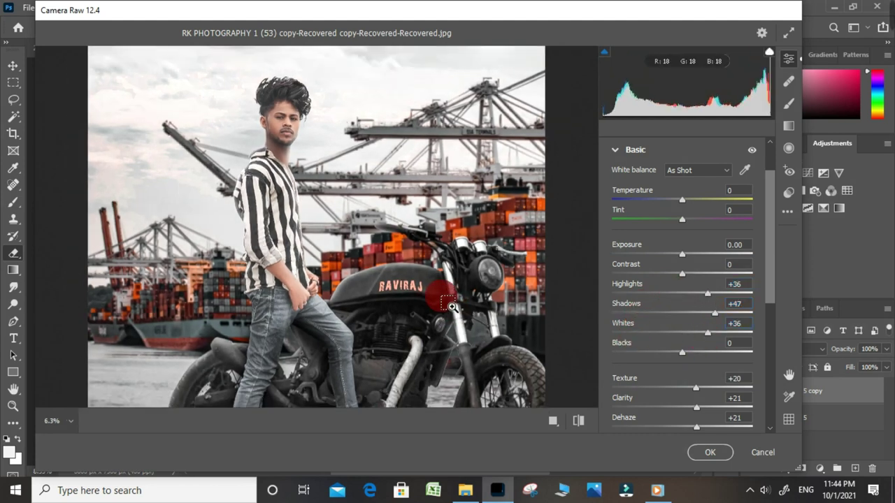
{"action": "scroll", "coordinate": [290, 210], "scroll_direction": "down", "scroll_amount": 1}
{"action": "scroll", "coordinate": [289, 180], "scroll_direction": "up", "scroll_amount": 2}
{"action": "mouse_move", "coordinate": [290, 180]}
{"action": "left_mouse_down"}
{"action": "mouse_move", "coordinate": [353, 340]}
{"action": "mouse_move", "coordinate": [307, 351]}
{"action": "left_mouse_up"}
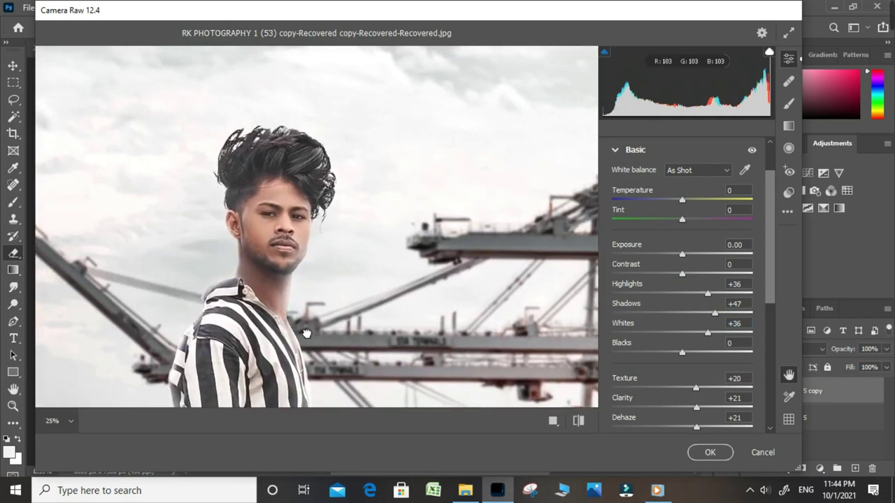
Step: Compare the grade with the before view, then apply it with OK
{"action": "left_click", "coordinate": [578, 420]}
{"action": "left_click", "coordinate": [577, 421]}
{"action": "left_click", "coordinate": [709, 452]}
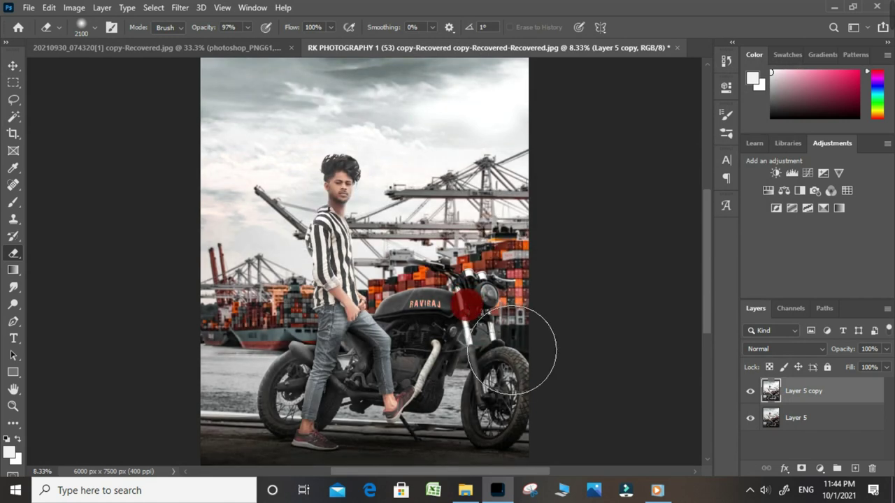
{"action": "scroll", "coordinate": [348, 236], "scroll_direction": "up", "scroll_amount": 1}
{"action": "left_click", "coordinate": [750, 391]}
{"action": "left_click", "coordinate": [750, 391]}
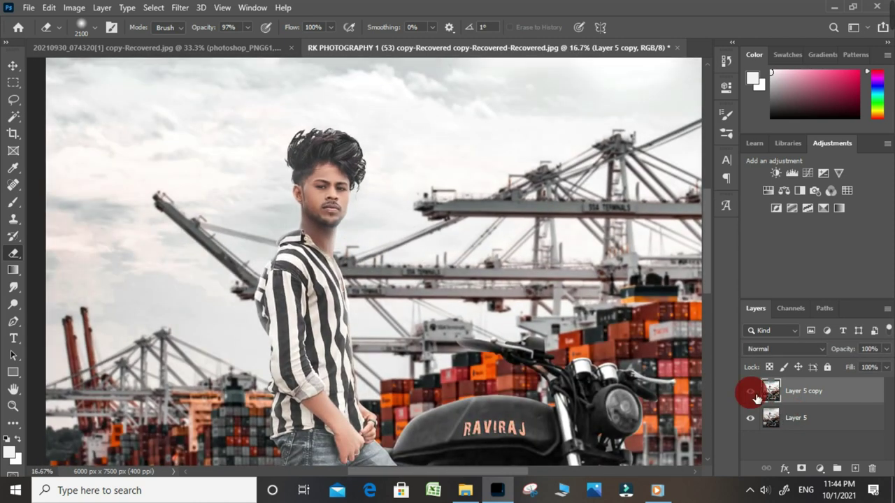